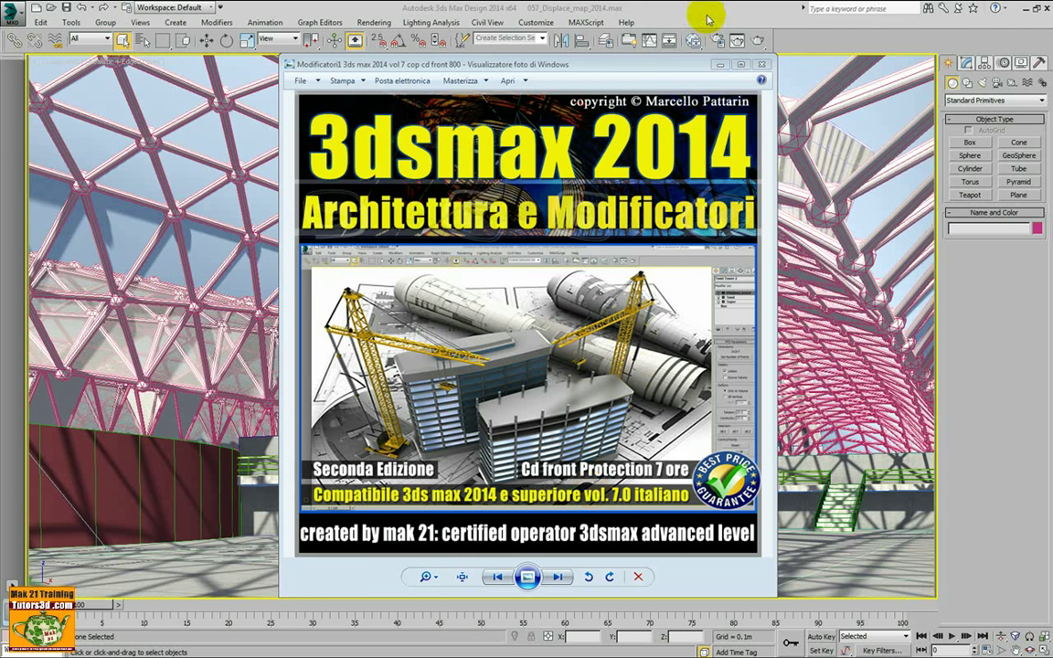
# Step: Return to 3ds Max showing the 057_Displace_map_2014 lattice dome in front of the photo viewer
pyautogui.click(637, 16)
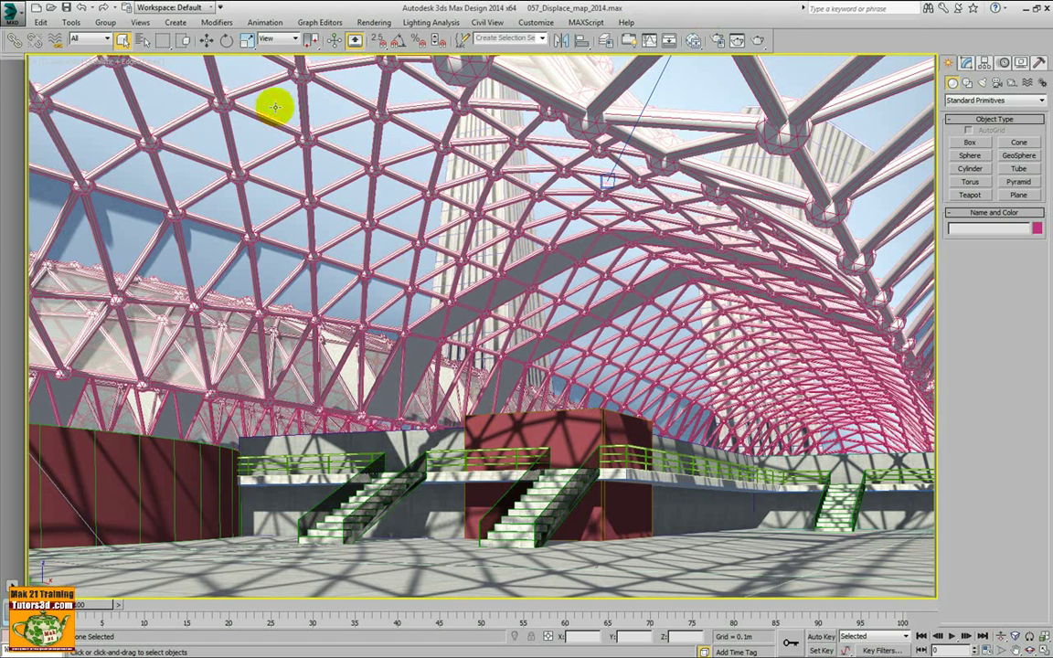
pyautogui.click(224, 24)
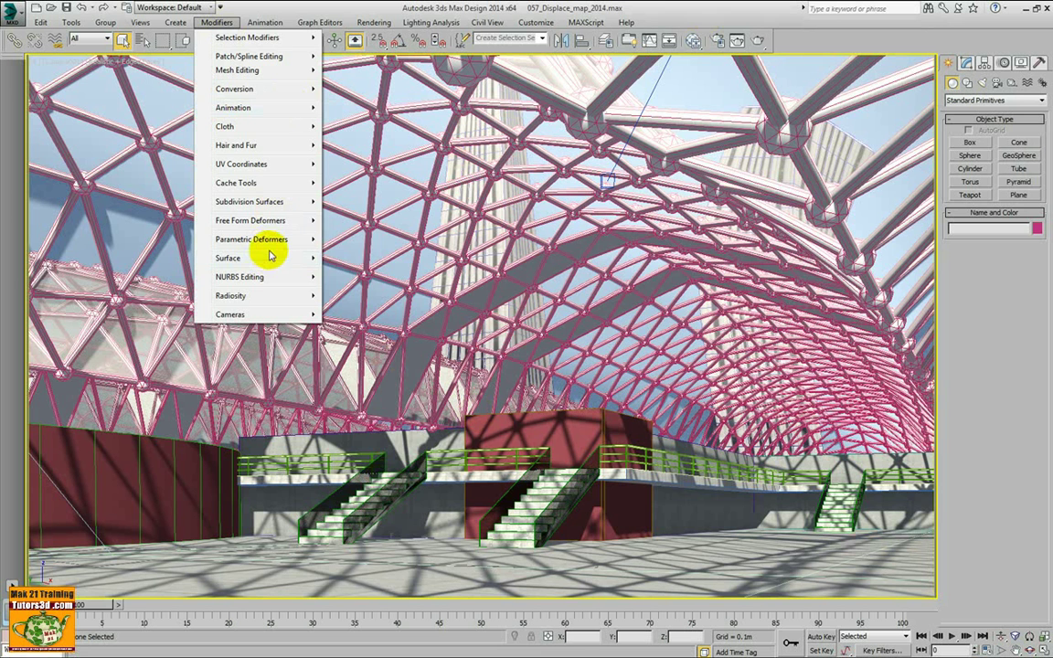
pyautogui.moveTo(252, 239)
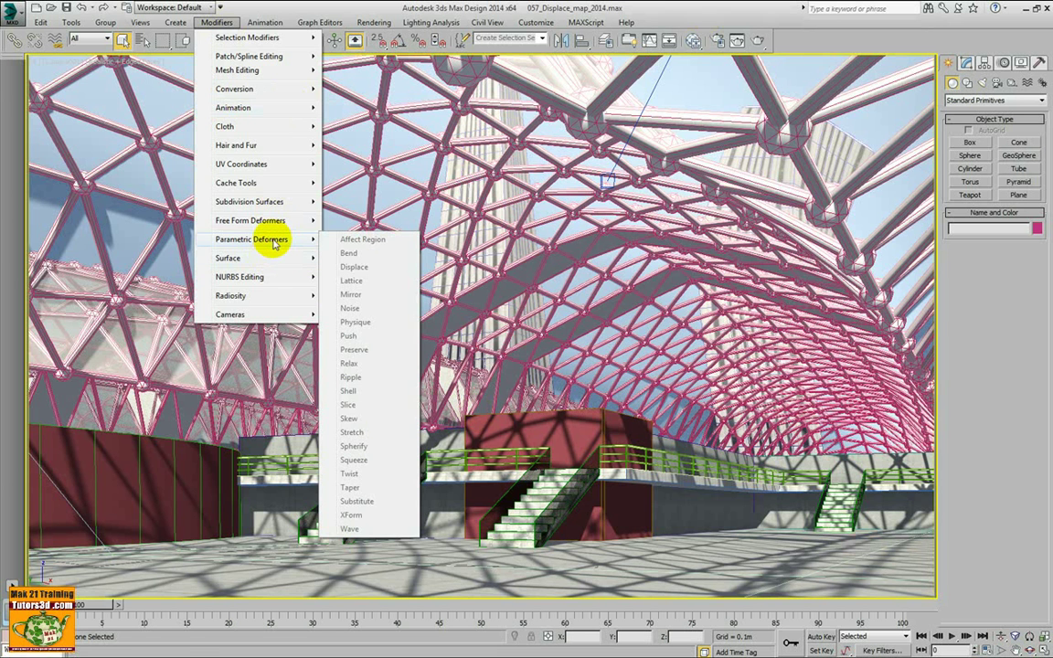
pyautogui.click(679, 15)
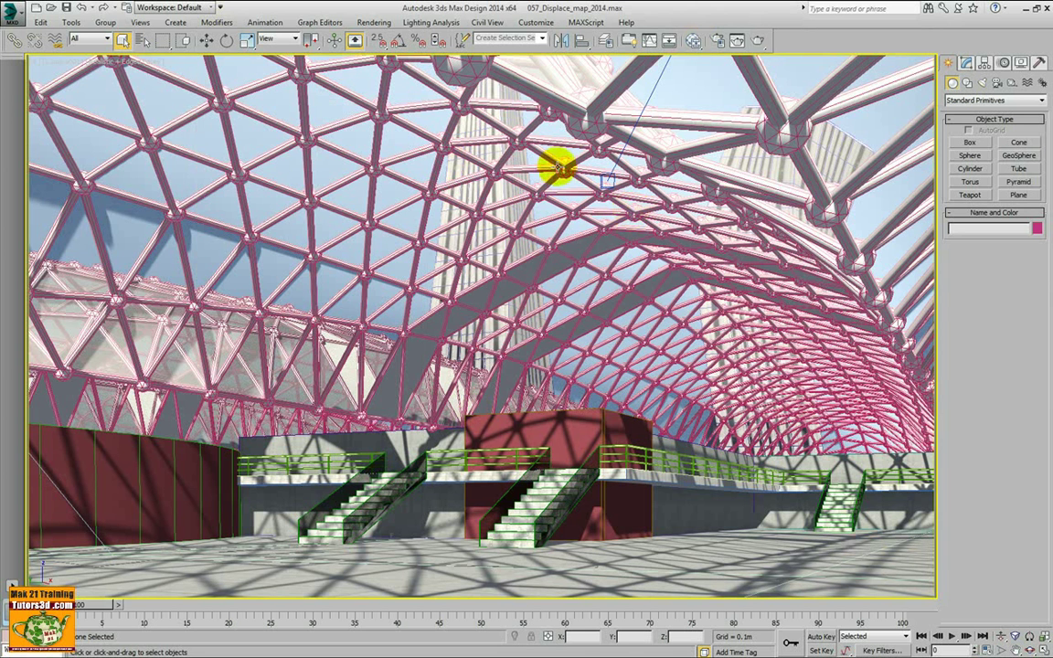
pyautogui.click(15, 15)
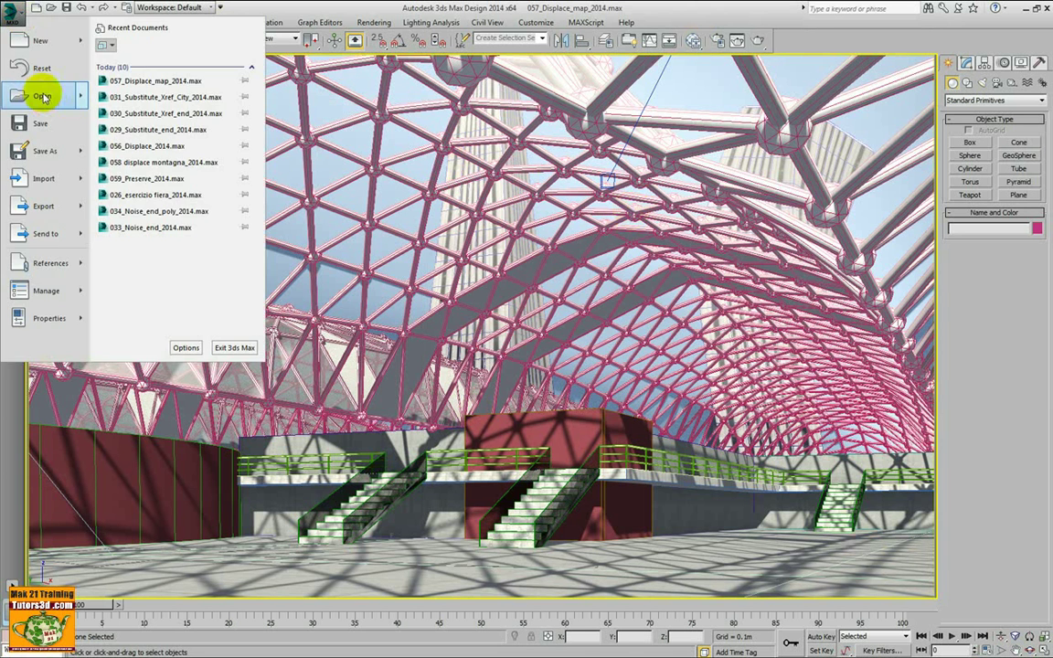
pyautogui.click(136, 62)
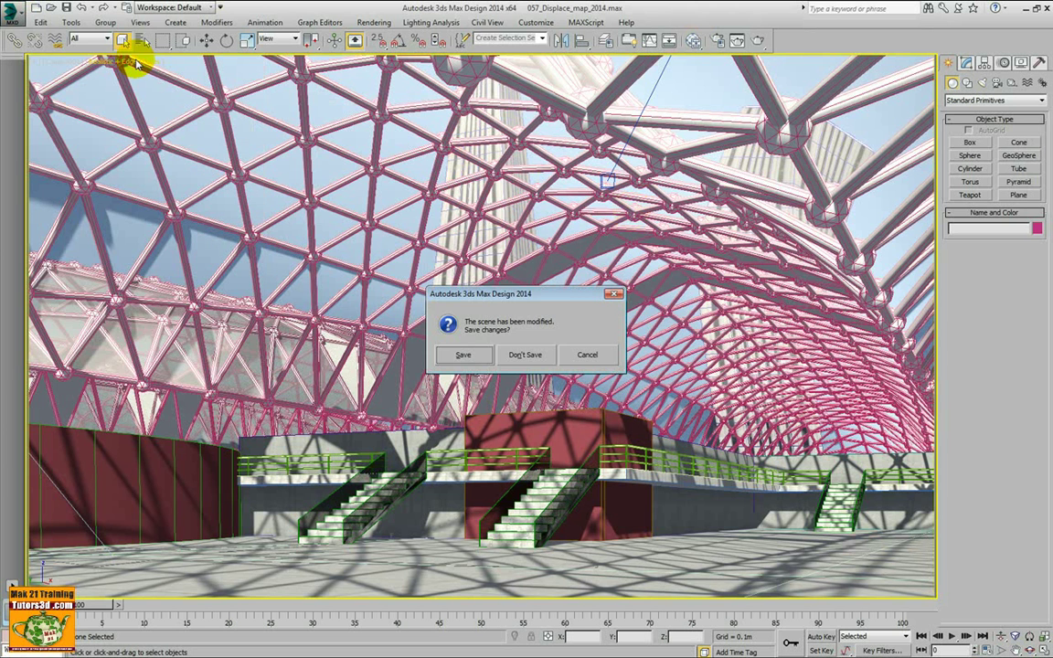
pyautogui.click(525, 354)
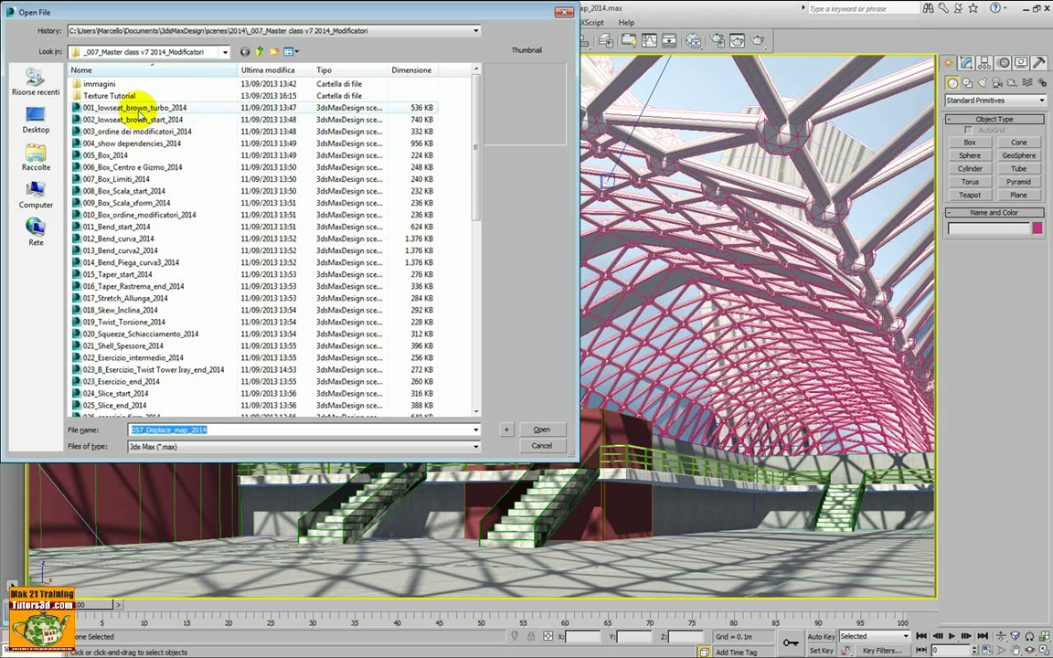
pyautogui.moveTo(234, 459); pyautogui.dragTo(235, 576)
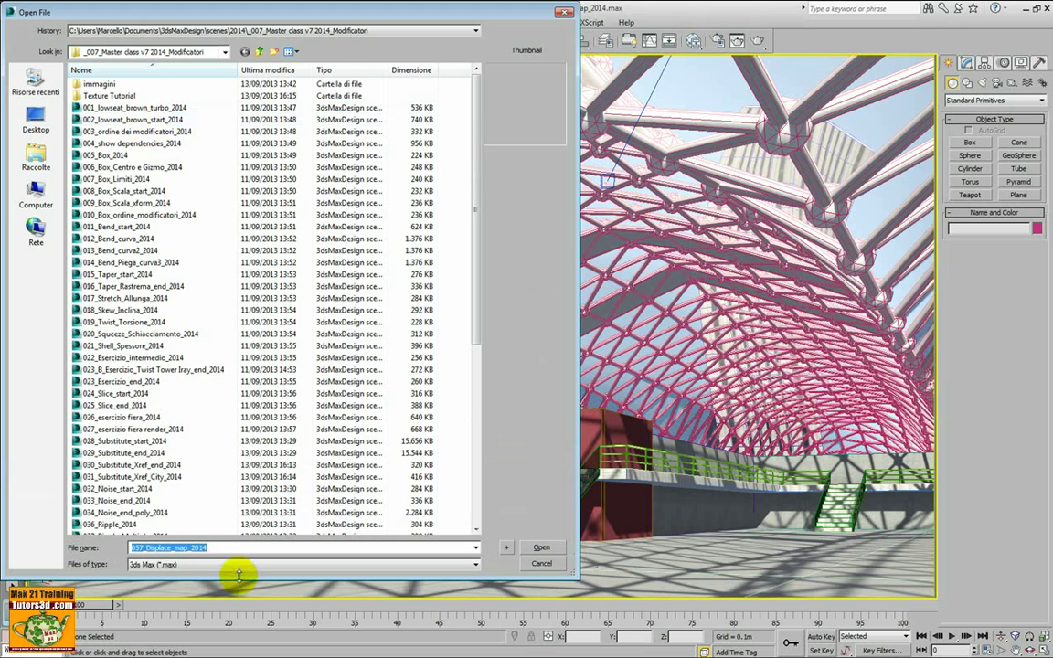
pyautogui.moveTo(478, 259)
pyautogui.mouseDown()
pyautogui.moveTo(482, 478)
pyautogui.moveTo(473, 228)
pyautogui.moveTo(510, 457)
pyautogui.moveTo(502, 182)
pyautogui.mouseUp()
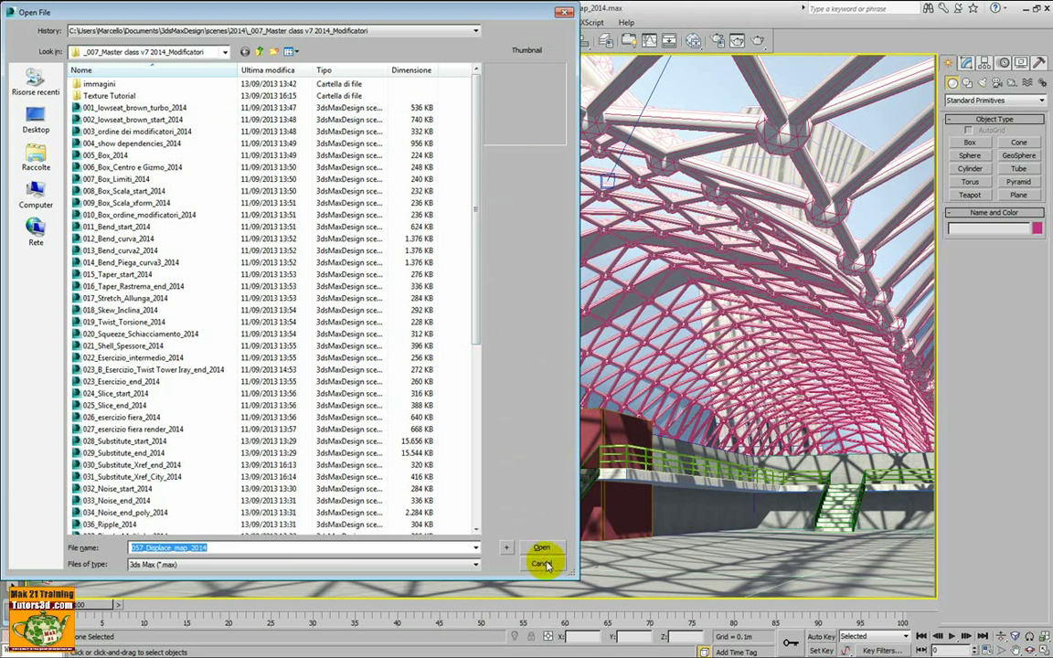
pyautogui.press('Escape')
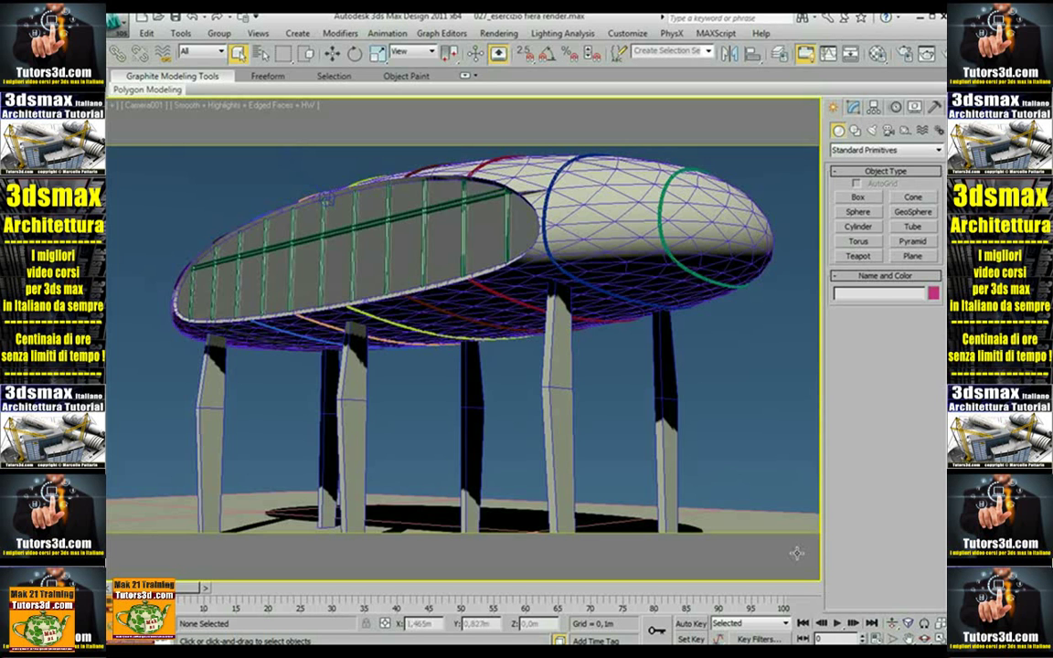
# Step: Select the GeoSphere002 pavilion shell and browse the deformer modifier lists without applying one
pyautogui.click(631, 247)
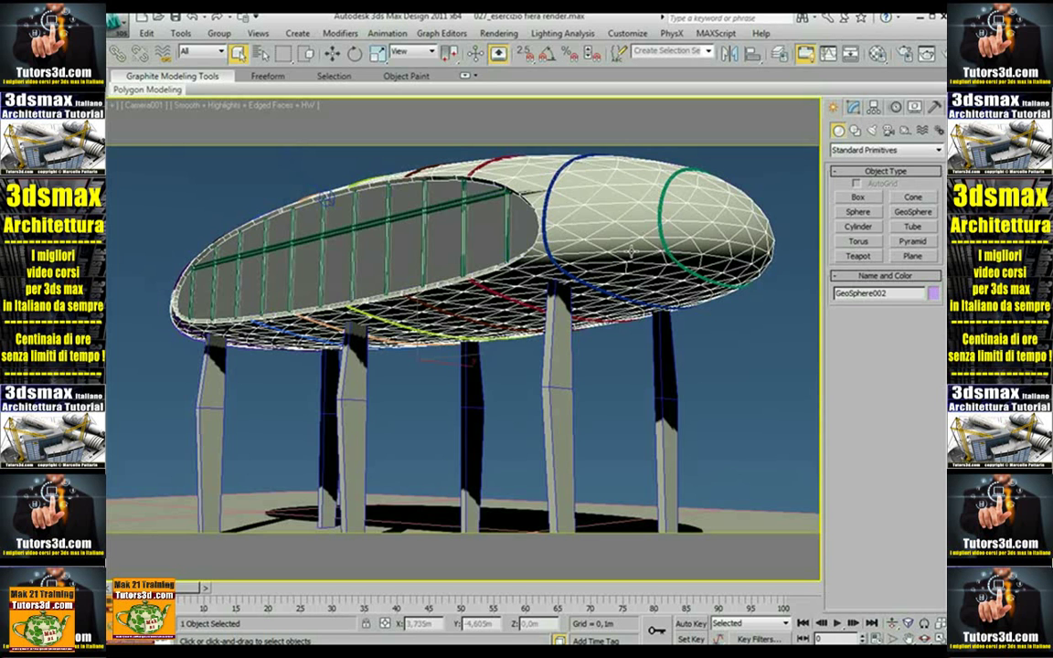
pyautogui.click(340, 33)
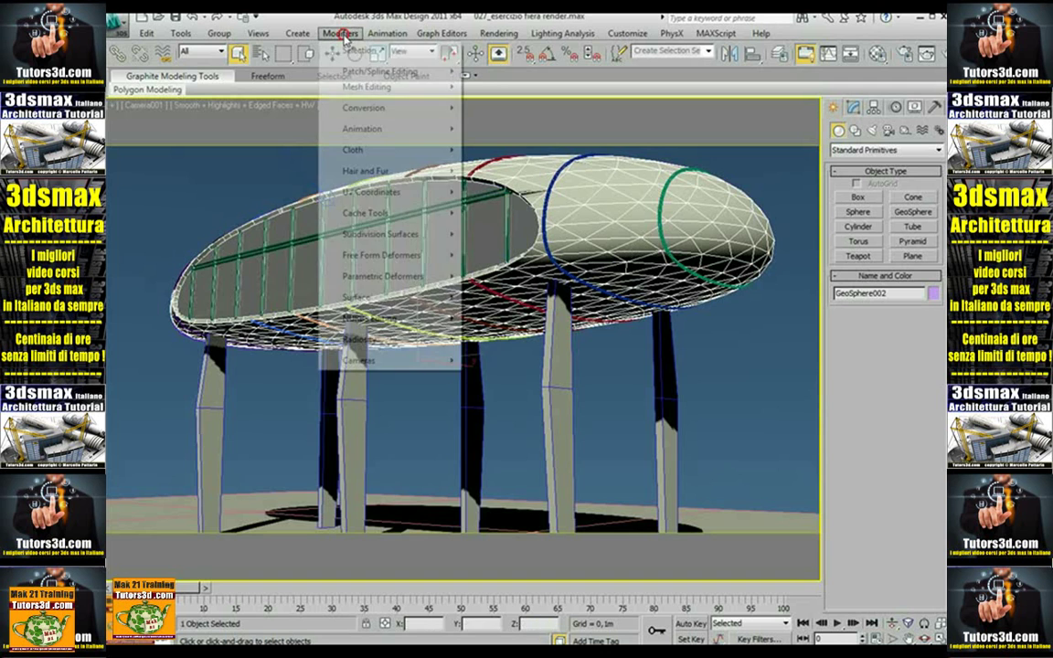
pyautogui.moveTo(306, 191)
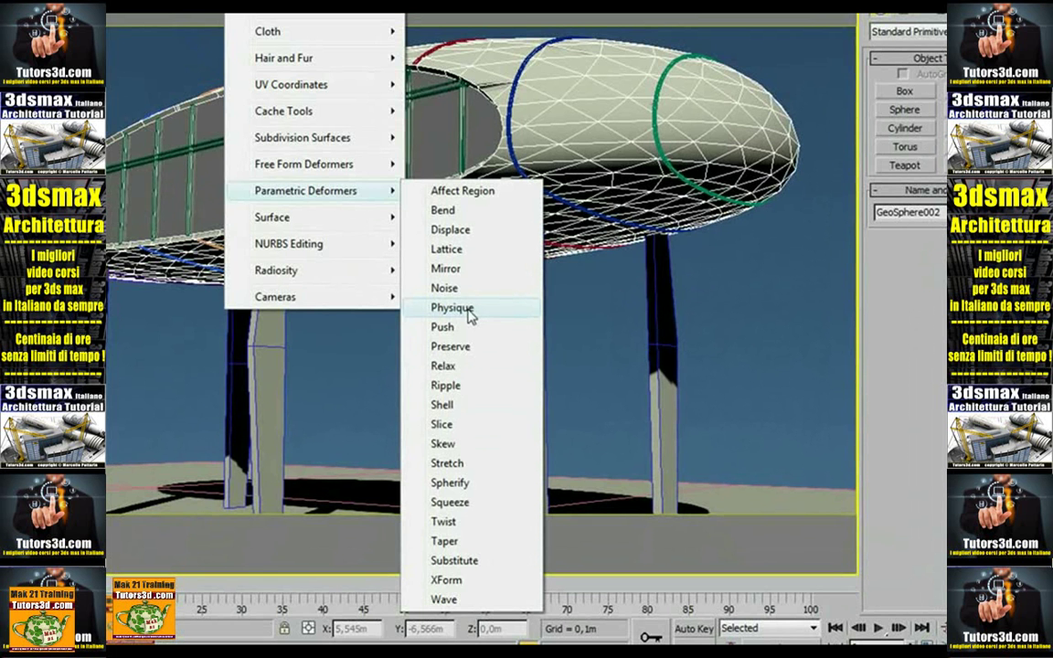
pyautogui.click(470, 315)
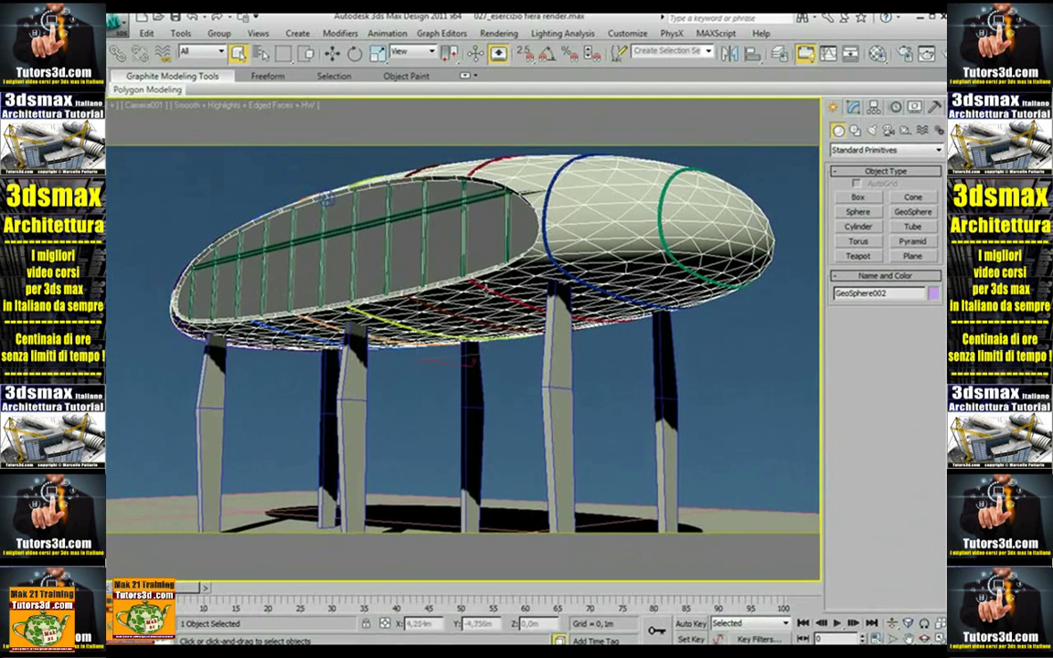
pyautogui.click(340, 33)
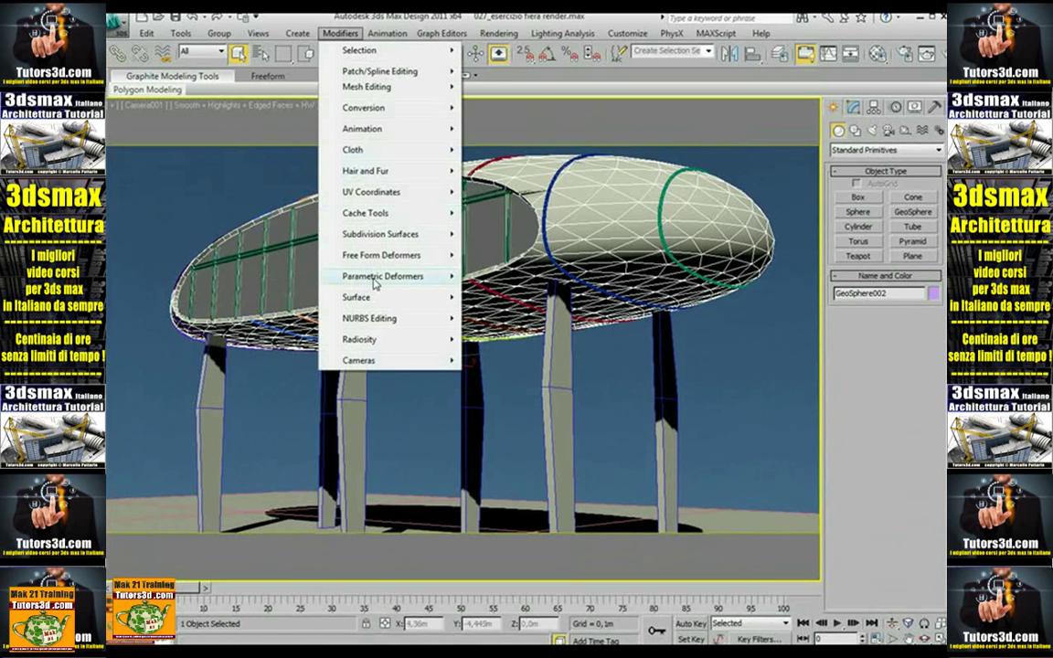
pyautogui.moveTo(371, 248)
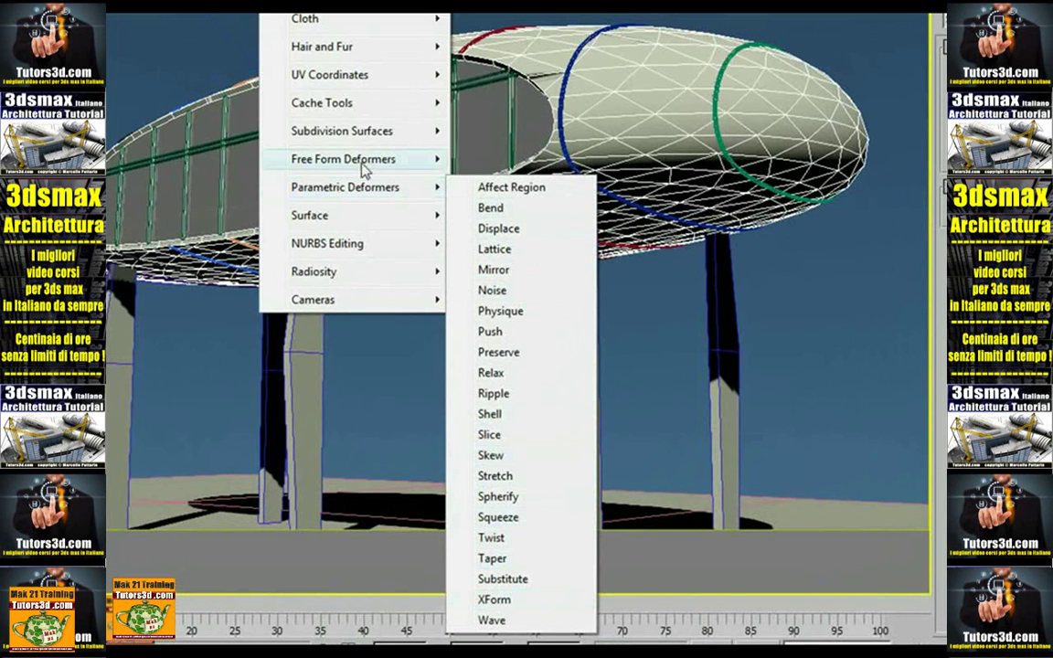
pyautogui.moveTo(370, 224)
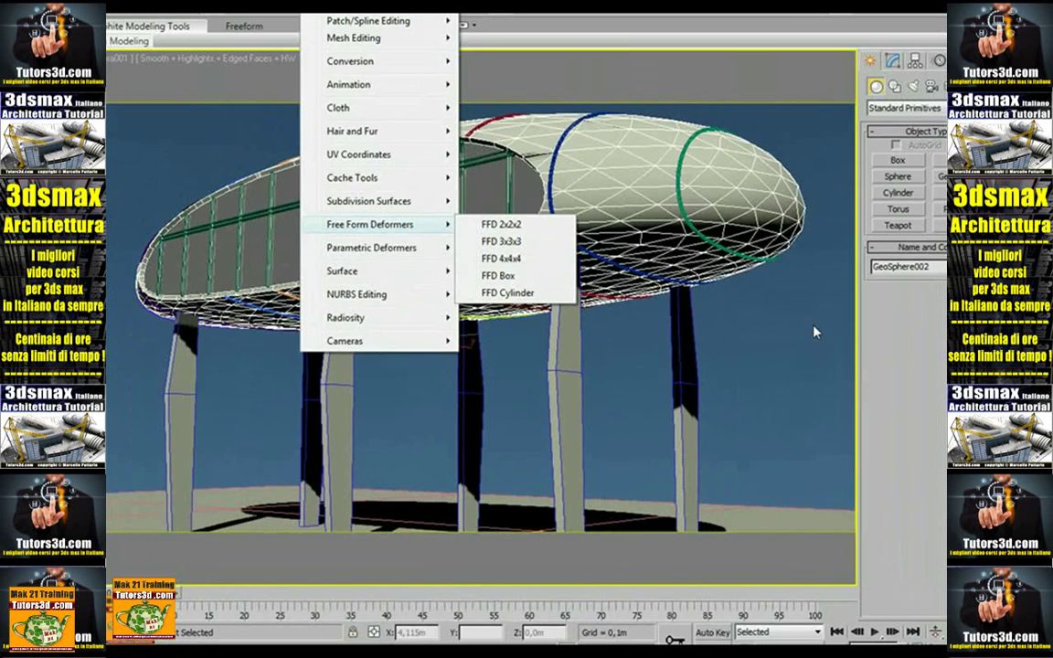
pyautogui.click(731, 311)
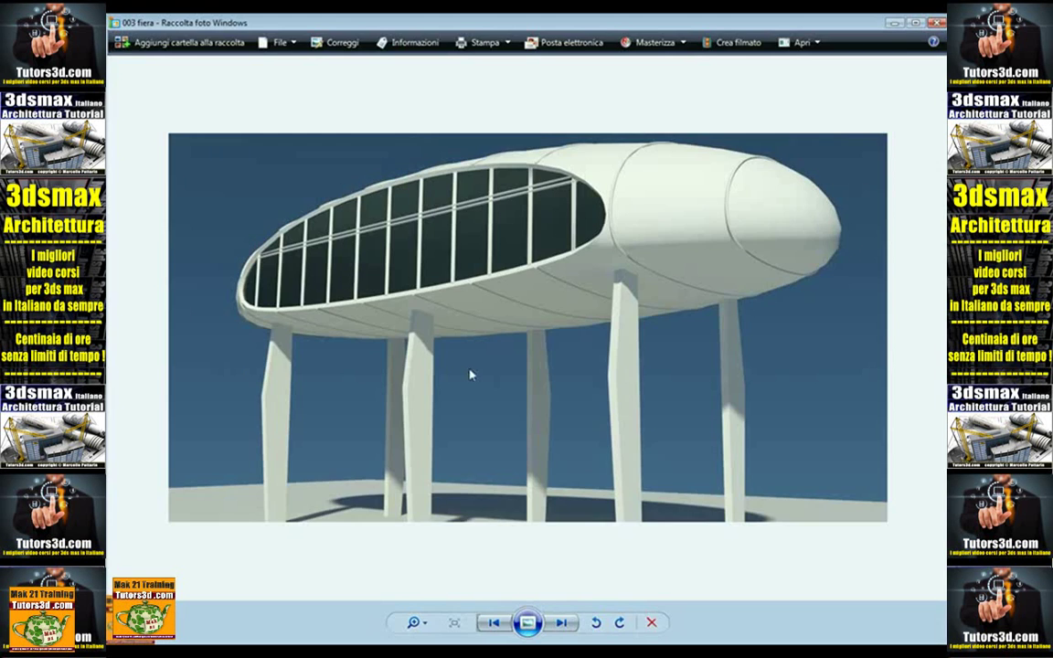
# Step: Page through the 004 fiera render and the following pavilion image in Photo Gallery
pyautogui.click(563, 624)
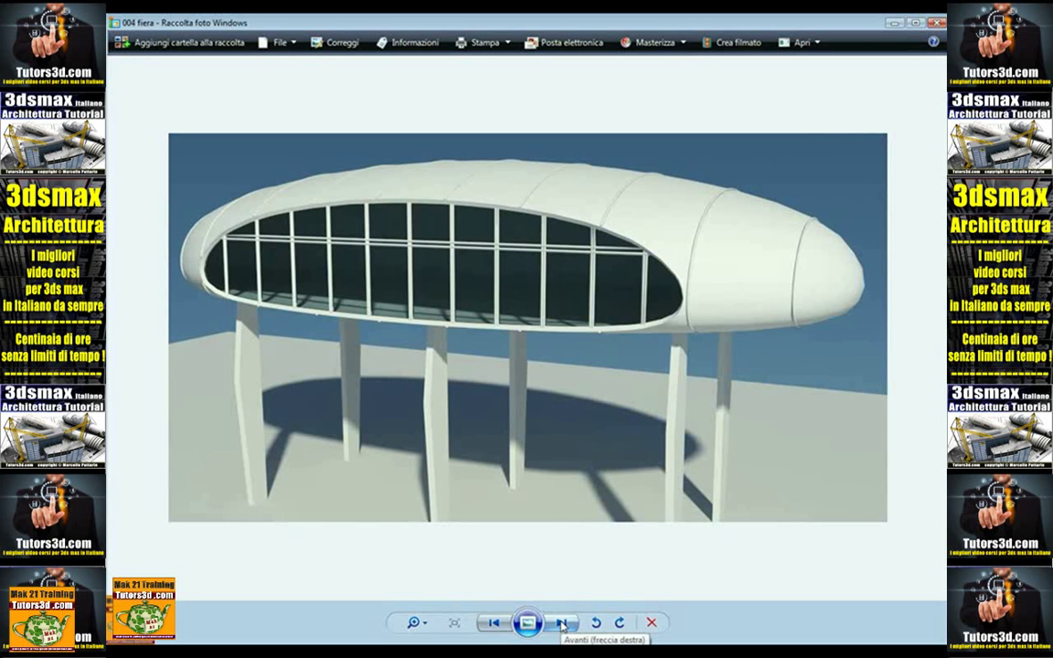
pyautogui.click(563, 624)
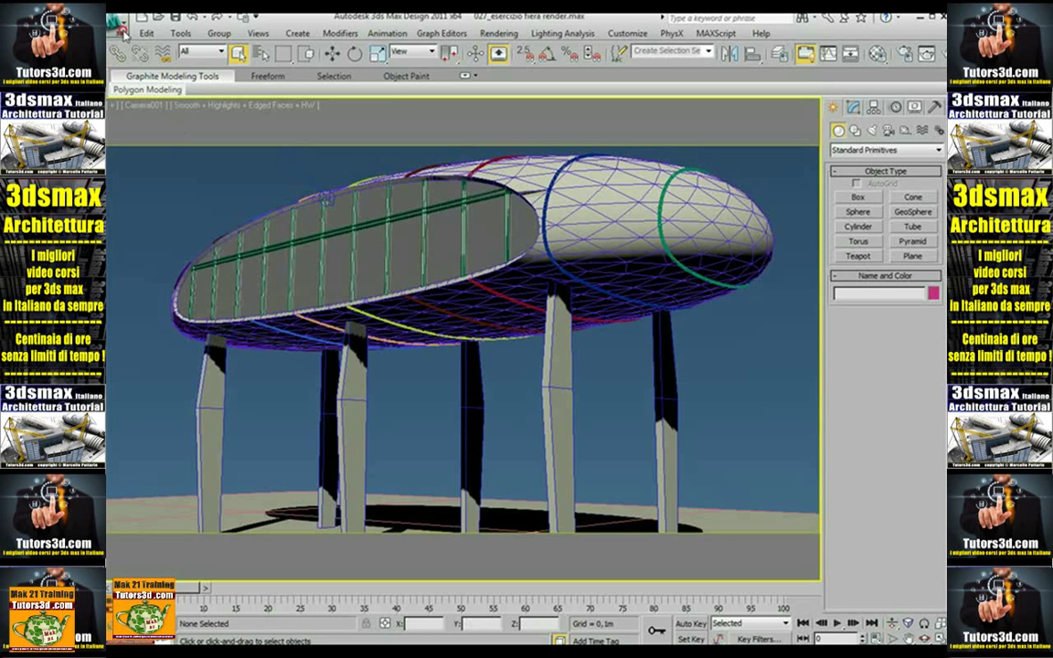
# Step: Open 016_Taper_Rastrema_end_render.max, discarding changes to the pavilion scene
pyautogui.click(117, 20)
pyautogui.click(144, 119)
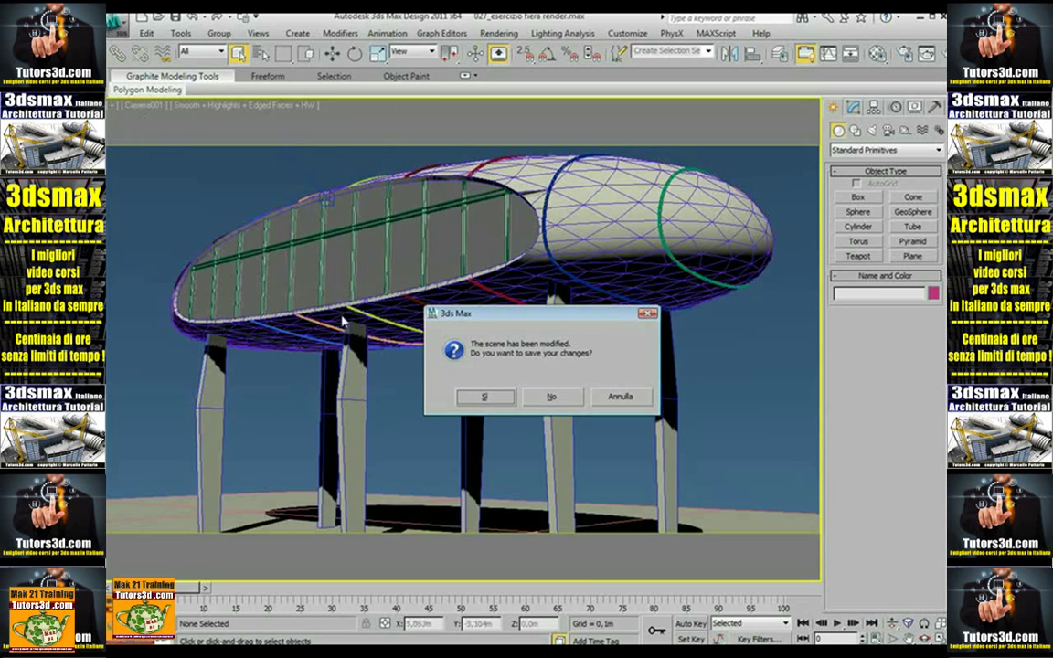
pyautogui.click(557, 397)
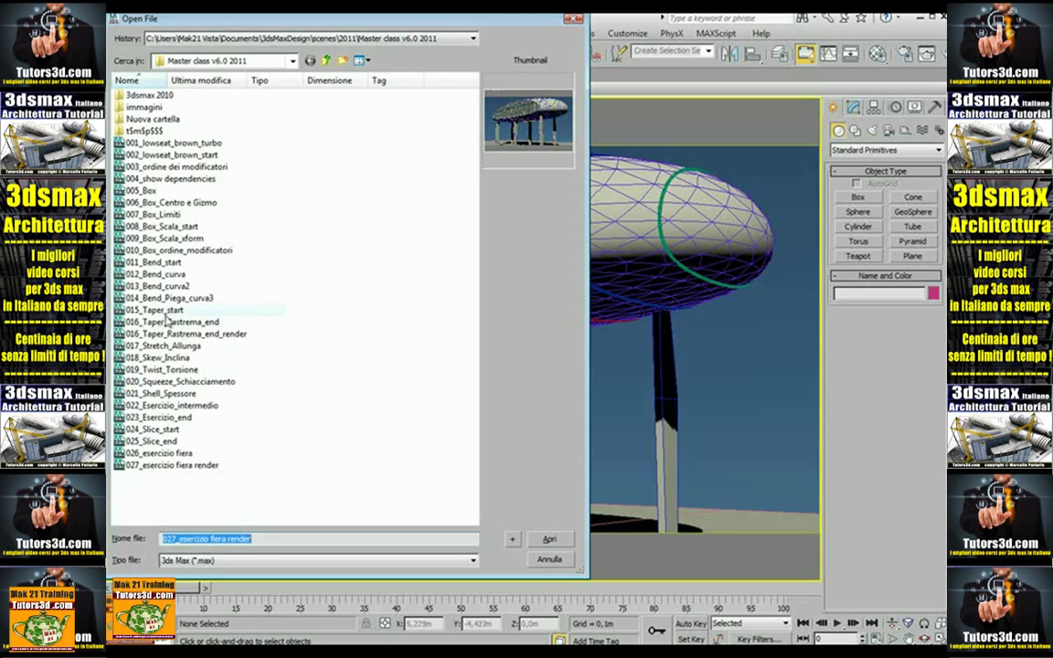
pyautogui.click(163, 310)
pyautogui.click(169, 320)
pyautogui.click(165, 346)
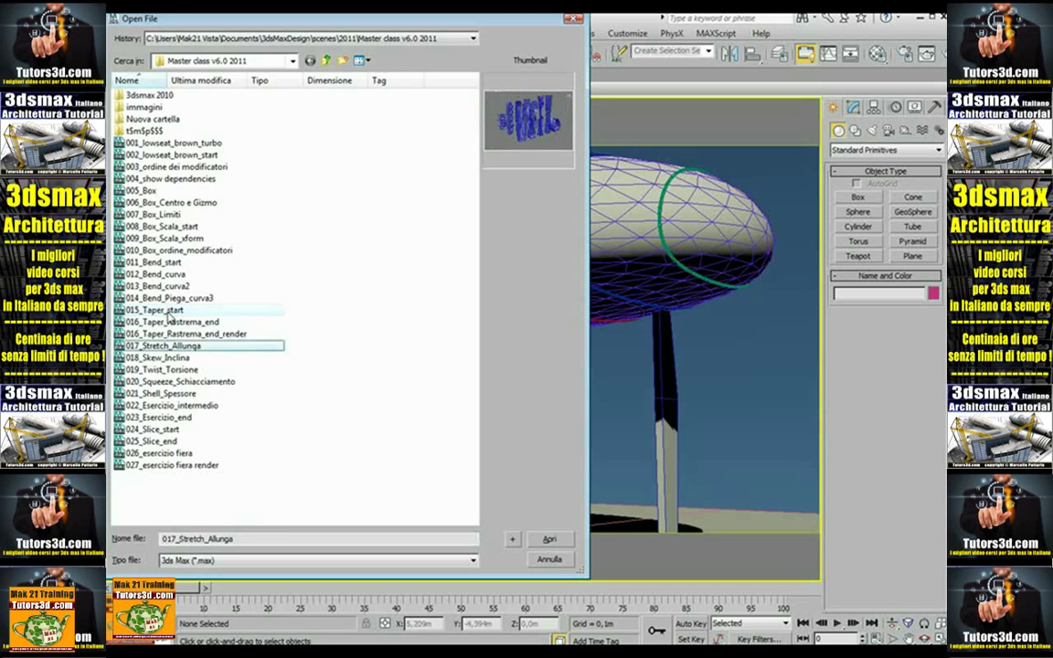
pyautogui.click(183, 333)
pyautogui.click(560, 539)
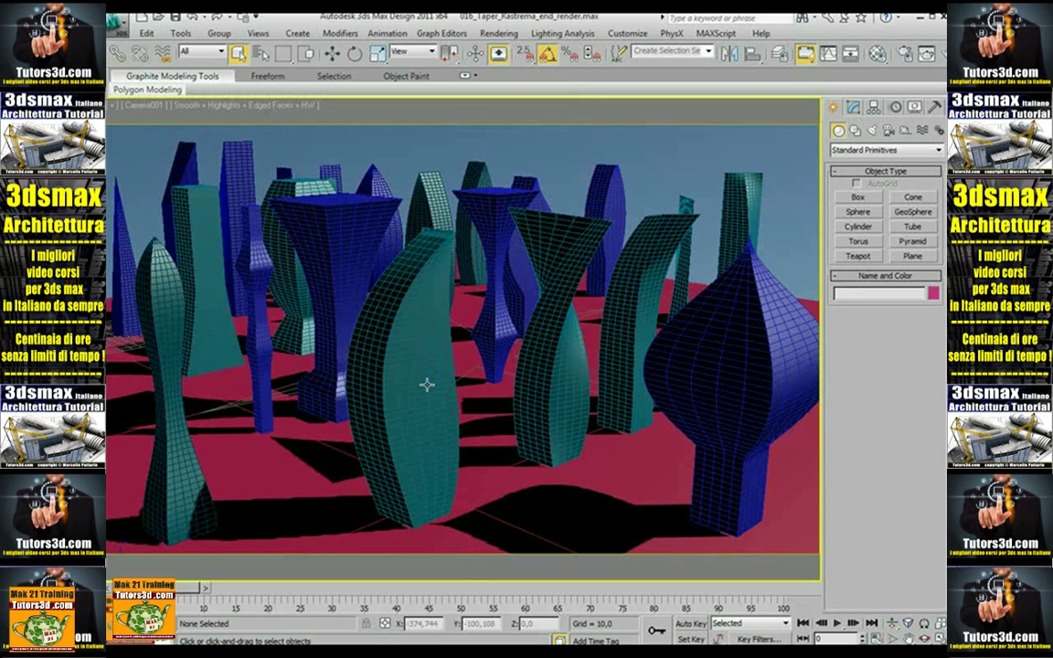
# Step: Select tower Box026 and disable its Taper to inspect the plain box's dimensions
pyautogui.click(428, 384)
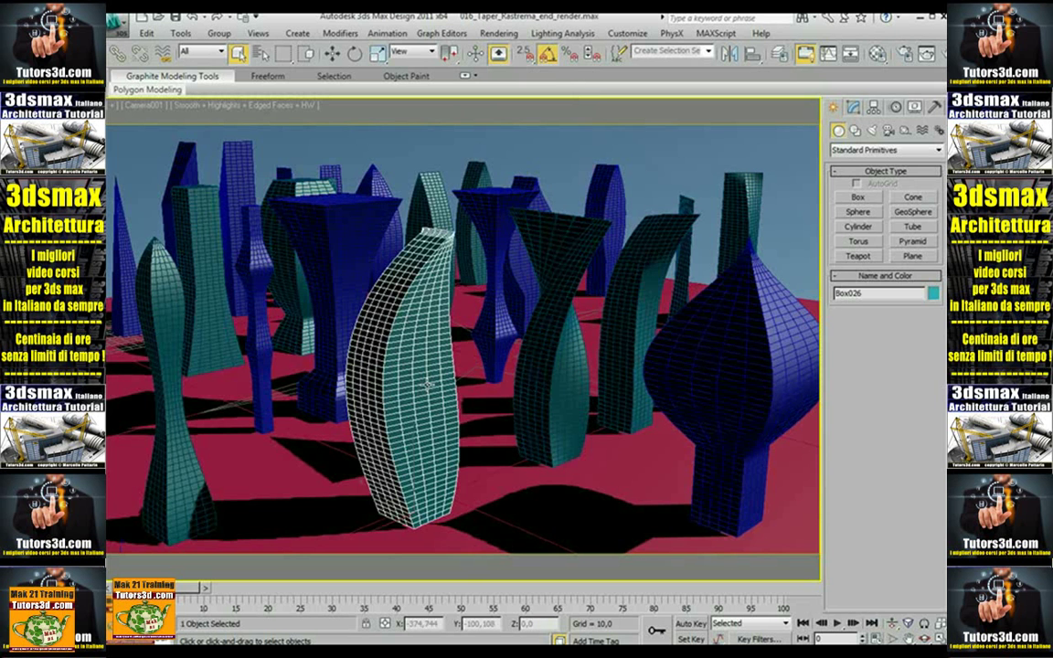
pyautogui.click(854, 107)
pyautogui.click(863, 259)
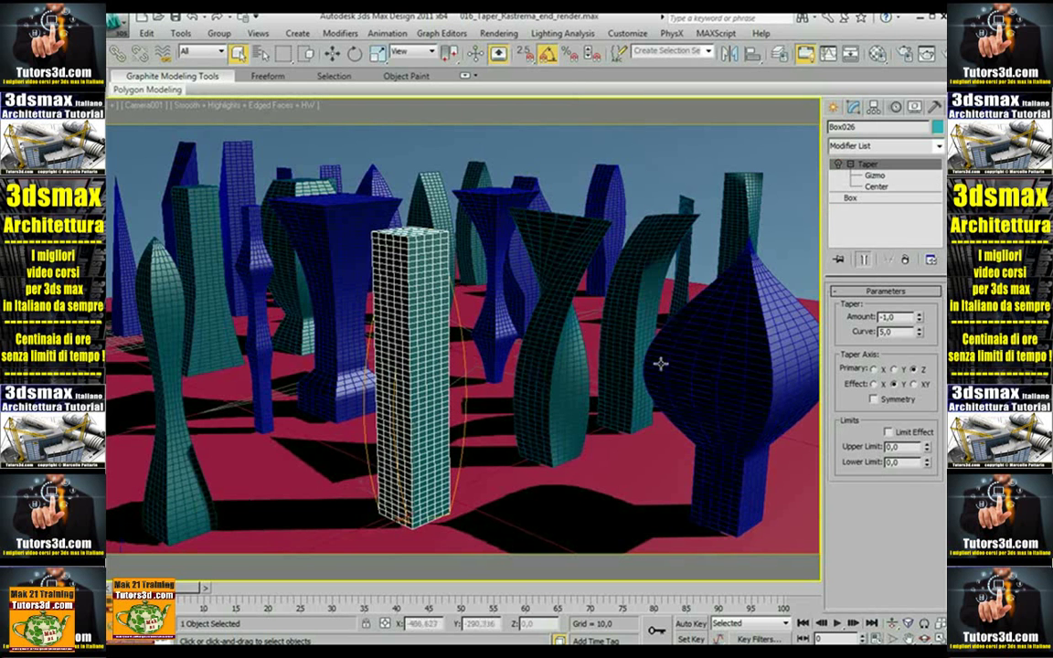
pyautogui.moveTo(614, 387)
pyautogui.mouseDown(button='middle')
pyautogui.moveTo(678, 440)
pyautogui.moveTo(679, 359)
pyautogui.mouseUp(button='middle')
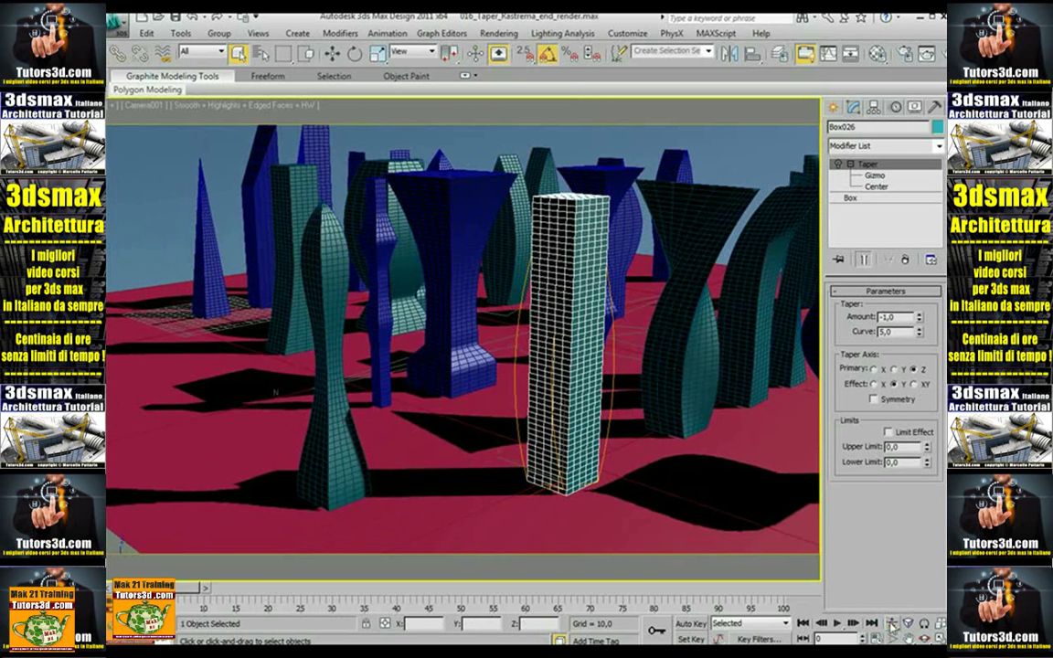
pyautogui.scroll(3, 679, 447)
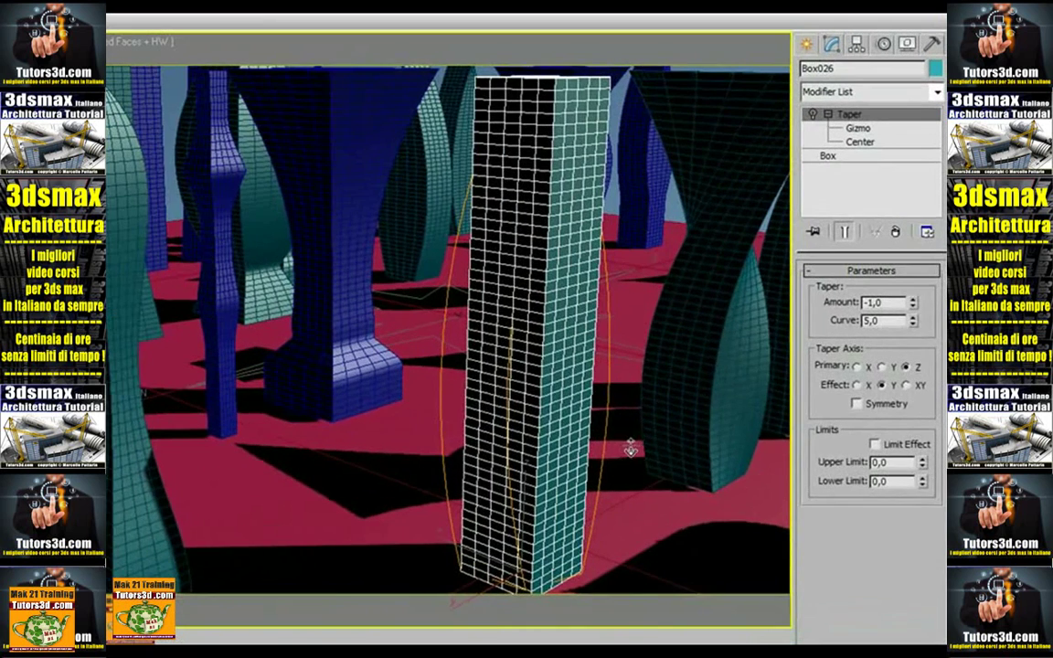
pyautogui.click(832, 158)
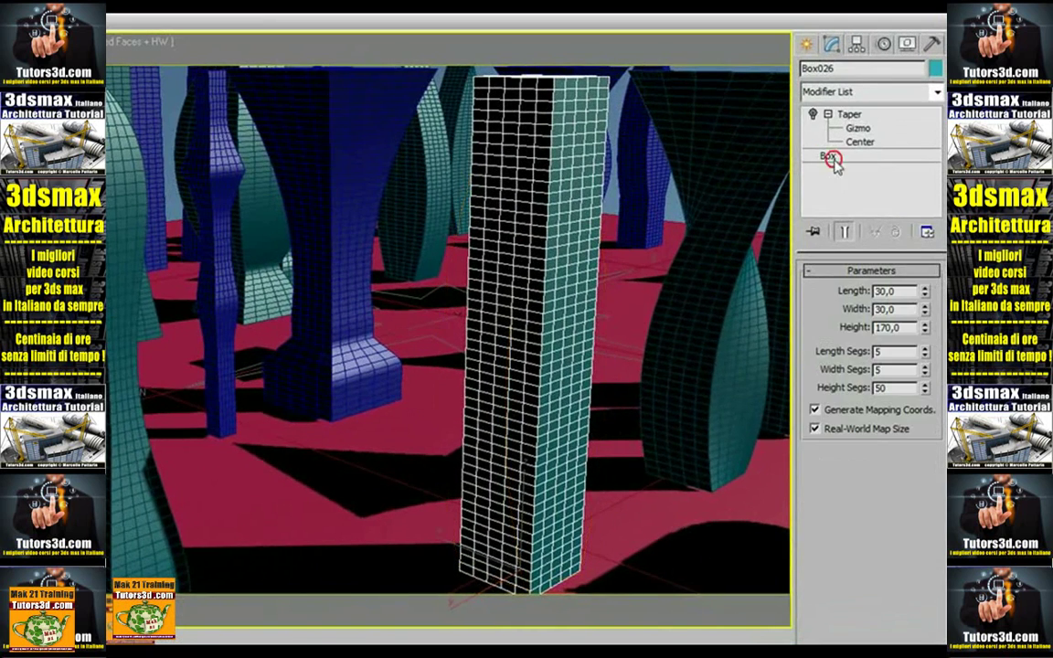
# Step: Adjust the box height, shortening it to about 107, then re-enable the Taper
pyautogui.moveTo(923, 329); pyautogui.dragTo(922, 361)
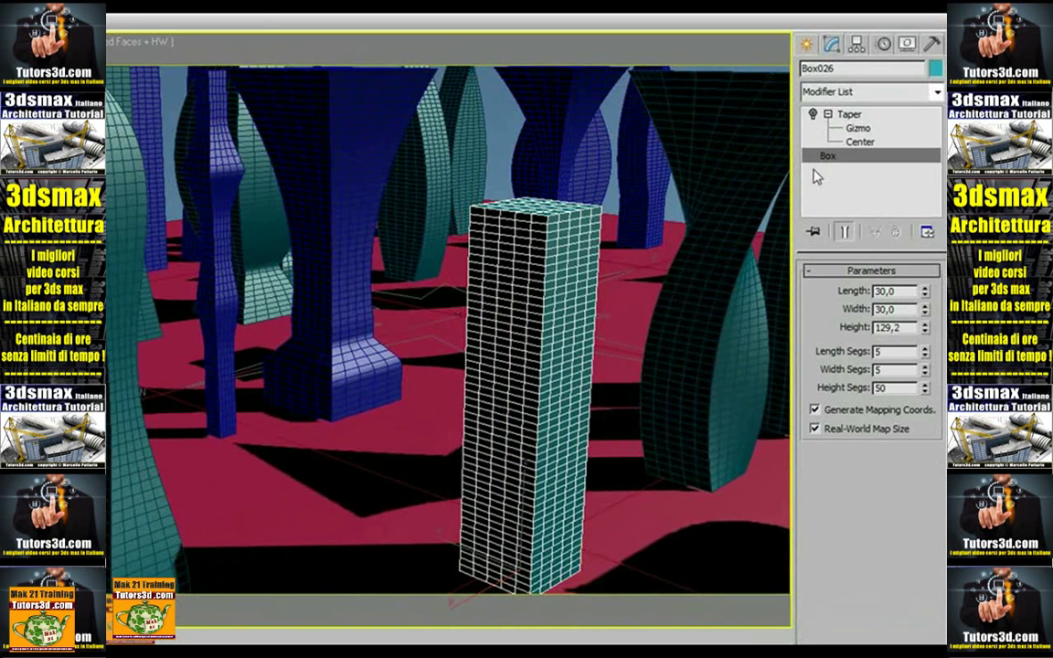
pyautogui.click(848, 114)
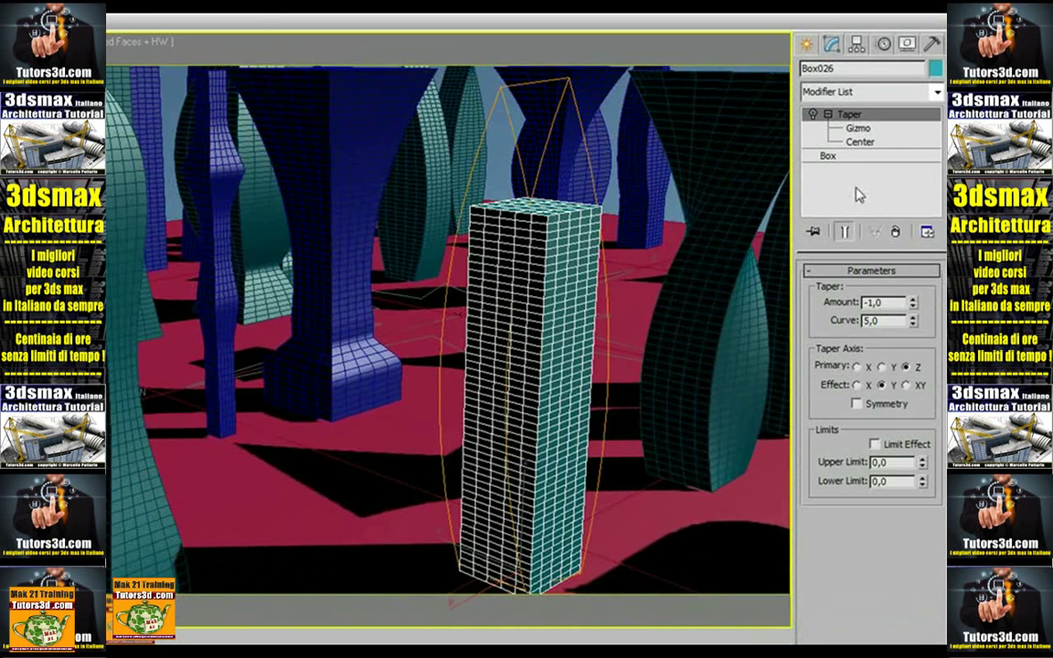
pyautogui.click(827, 155)
pyautogui.moveTo(922, 326); pyautogui.dragTo(920, 337)
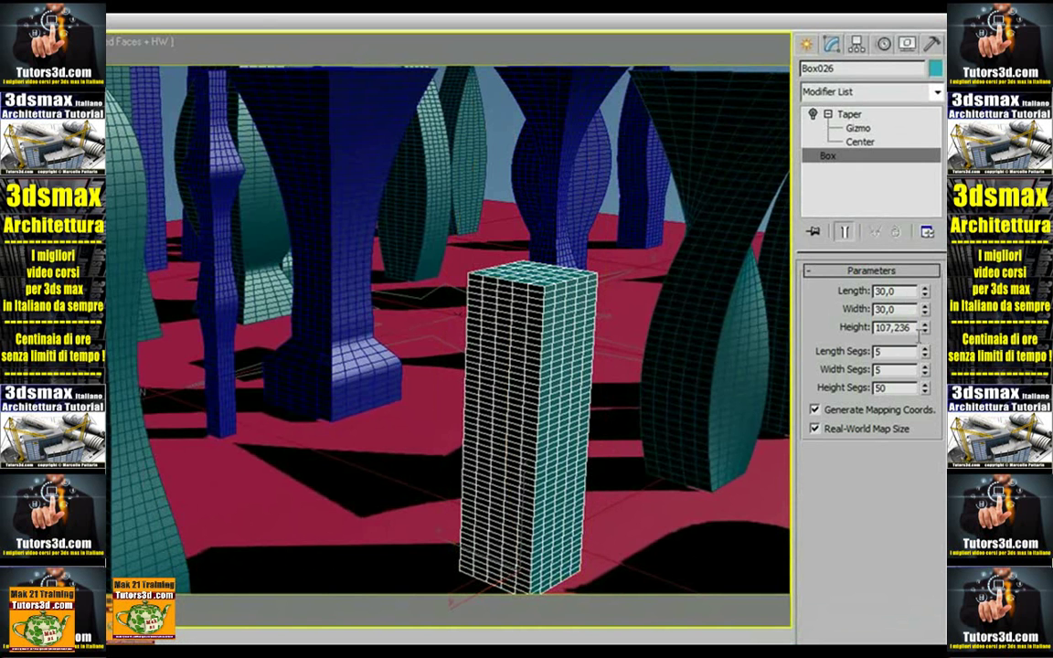
pyautogui.click(845, 231)
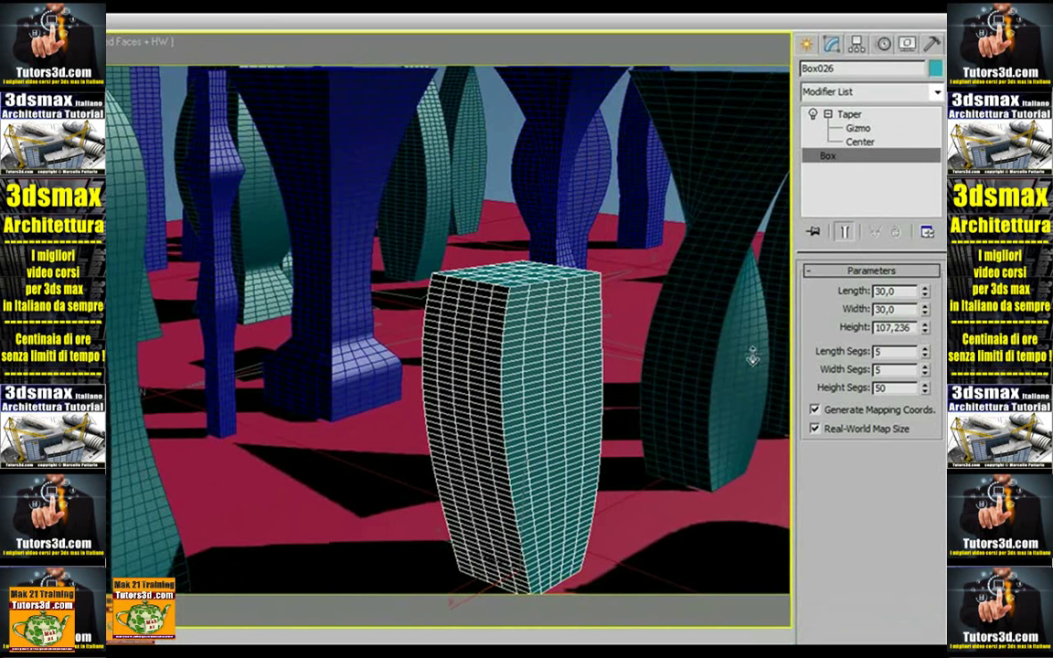
# Step: Stretch the tapered box to height 167,288 and display its Taper settings
pyautogui.moveTo(535, 335); pyautogui.dragTo(516, 197, button='middle')
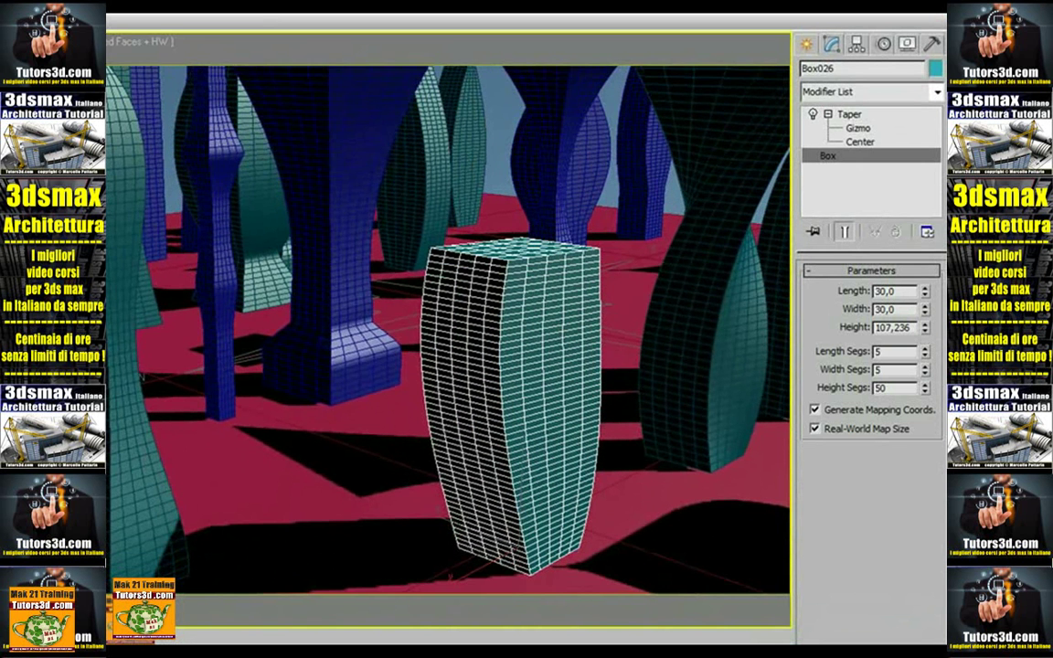
pyautogui.moveTo(924, 327); pyautogui.dragTo(699, 259)
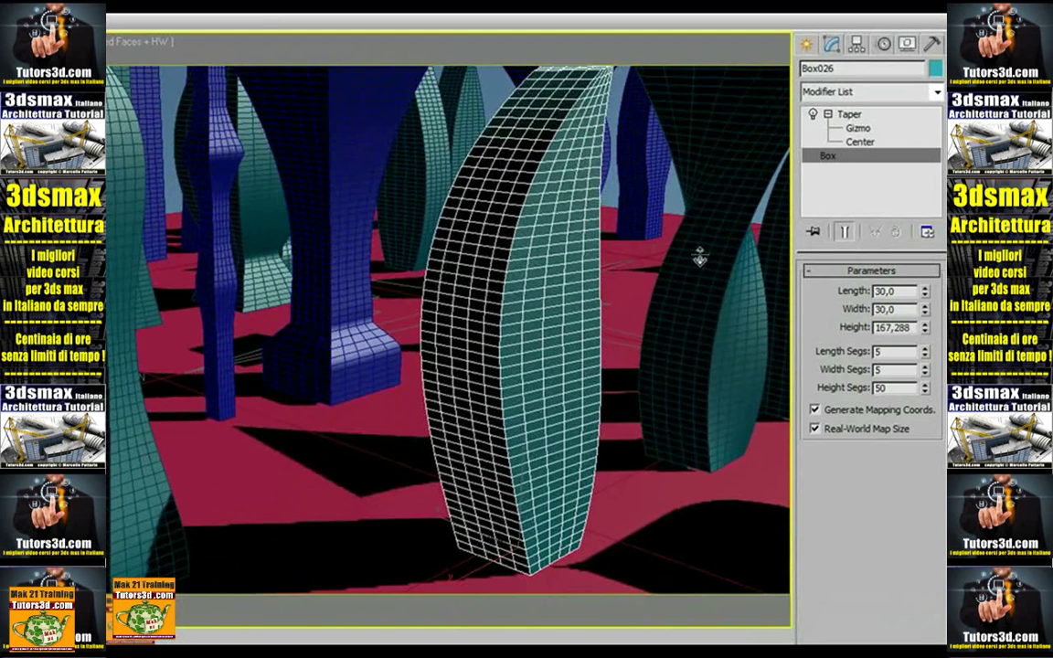
pyautogui.keyDown('alt'); pyautogui.moveTo(699, 258); pyautogui.dragTo(630, 263, button='middle'); pyautogui.keyUp('alt')
pyautogui.click(852, 126)
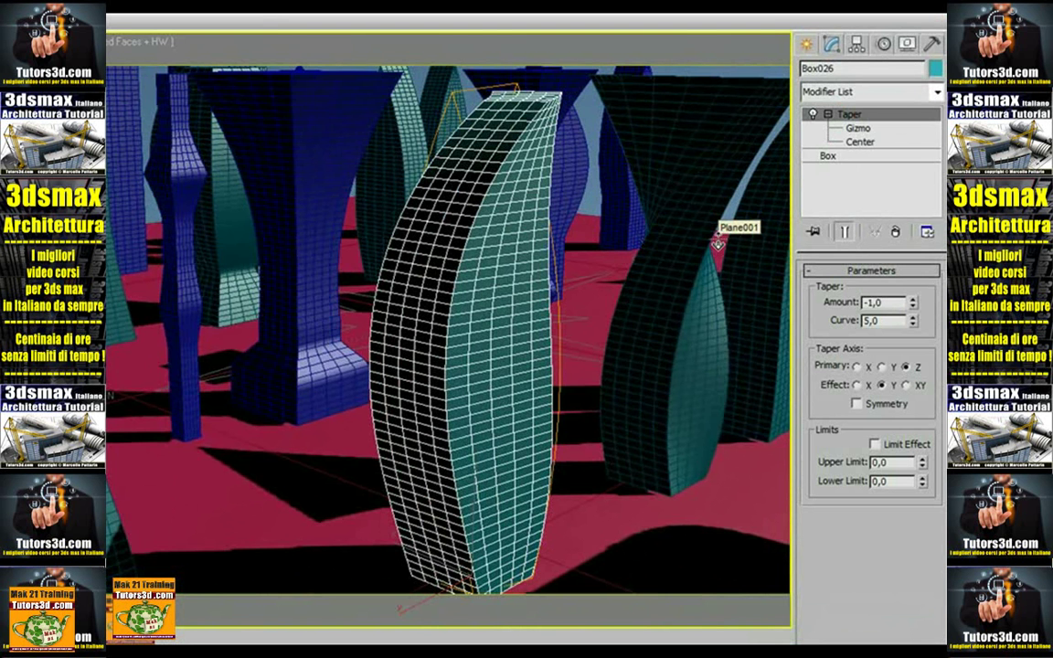
# Step: Switch the Taper to its Center sub-object and set Amount 0,14 and Curve 8,43
pyautogui.click(858, 128)
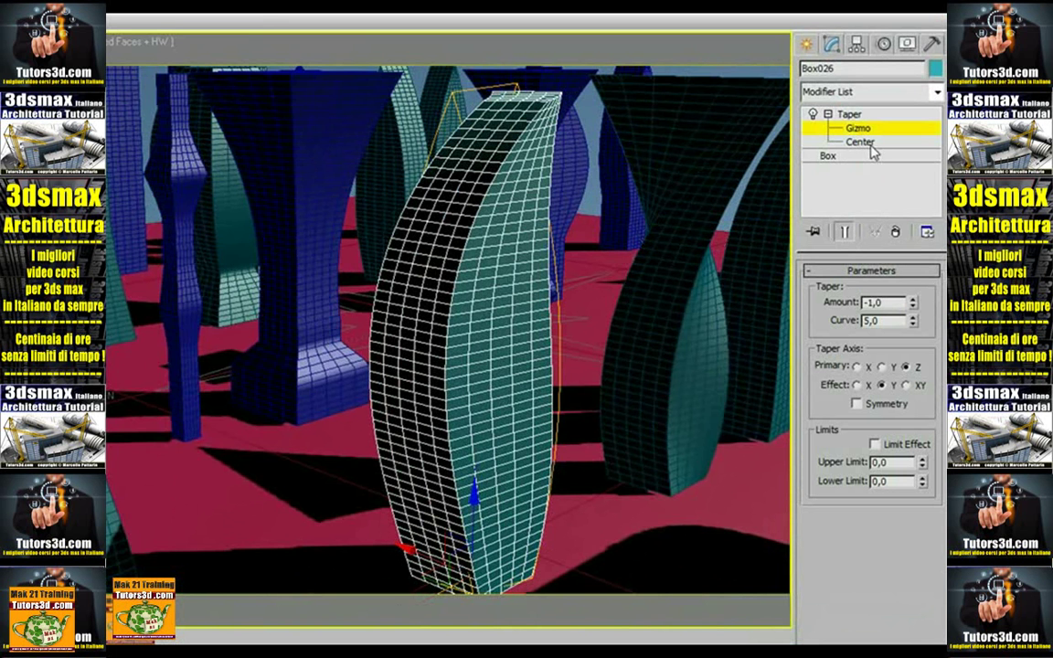
pyautogui.click(860, 142)
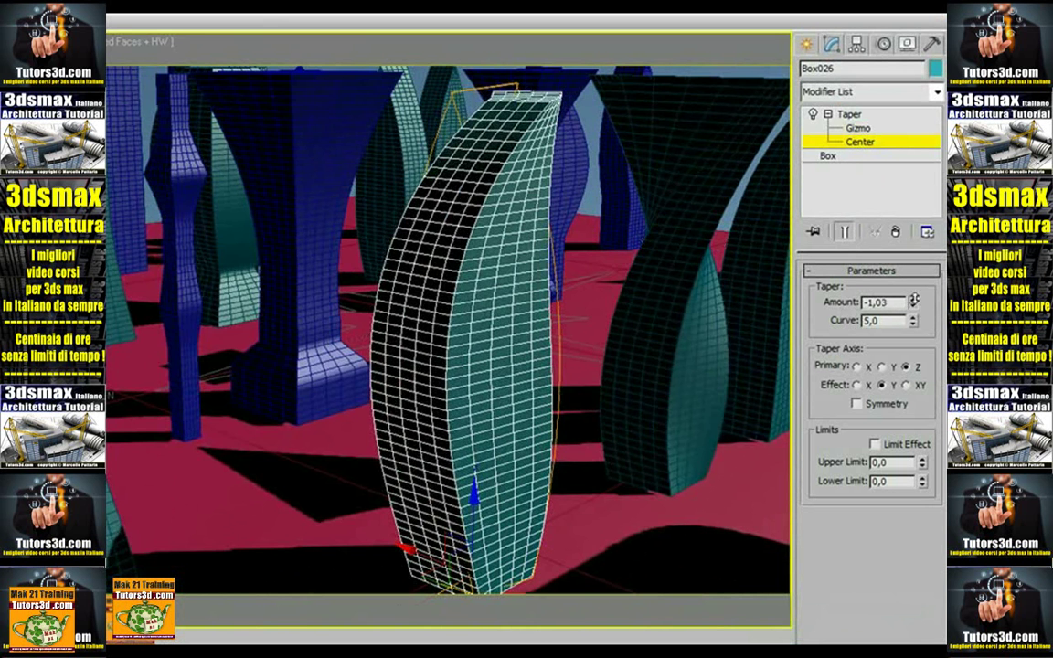
pyautogui.moveTo(911, 302)
pyautogui.mouseDown()
pyautogui.moveTo(897, 202)
pyautogui.moveTo(894, 291)
pyautogui.moveTo(896, 228)
pyautogui.mouseUp()
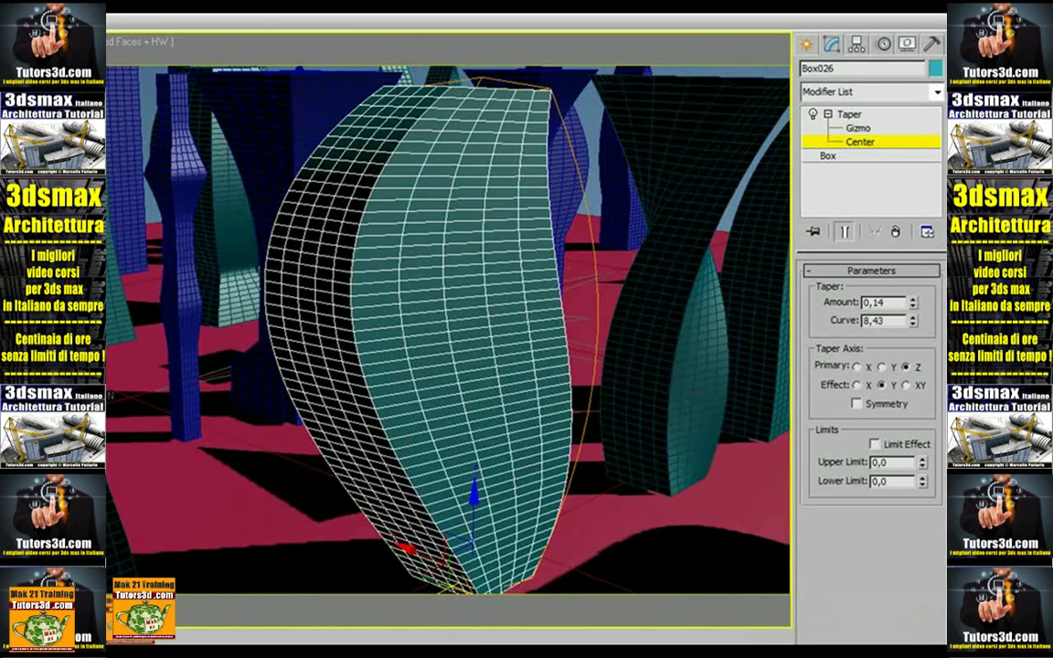
pyautogui.click(210, 7)
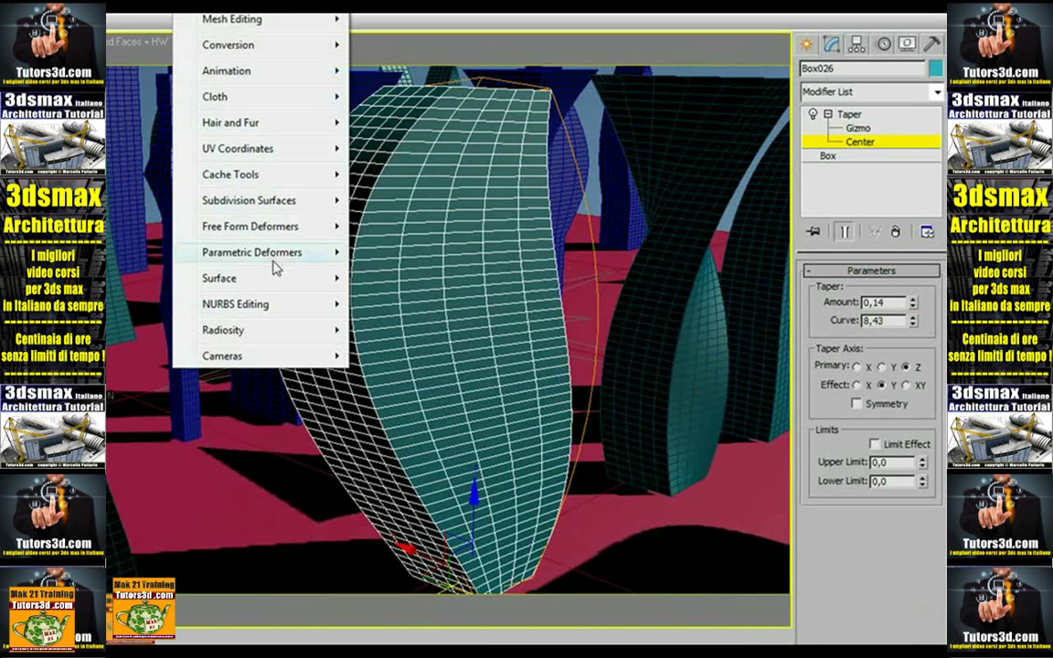
pyautogui.moveTo(252, 252)
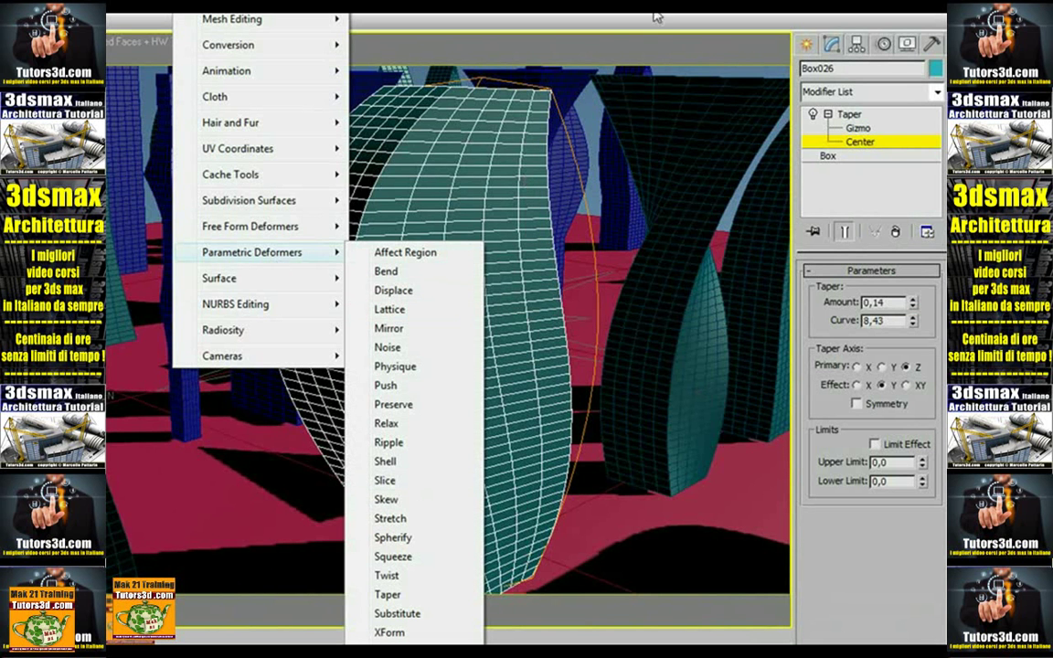
# Step: Dismiss the Modifiers menu and show the application menu's recent scenes list
pyautogui.click(627, 57)
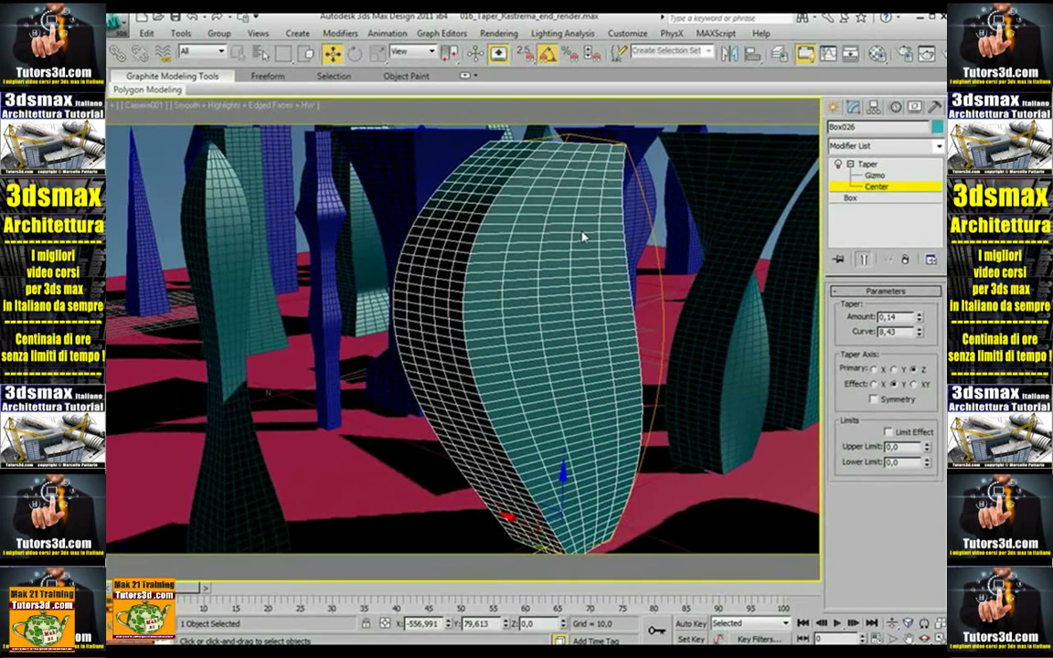
pyautogui.click(115, 23)
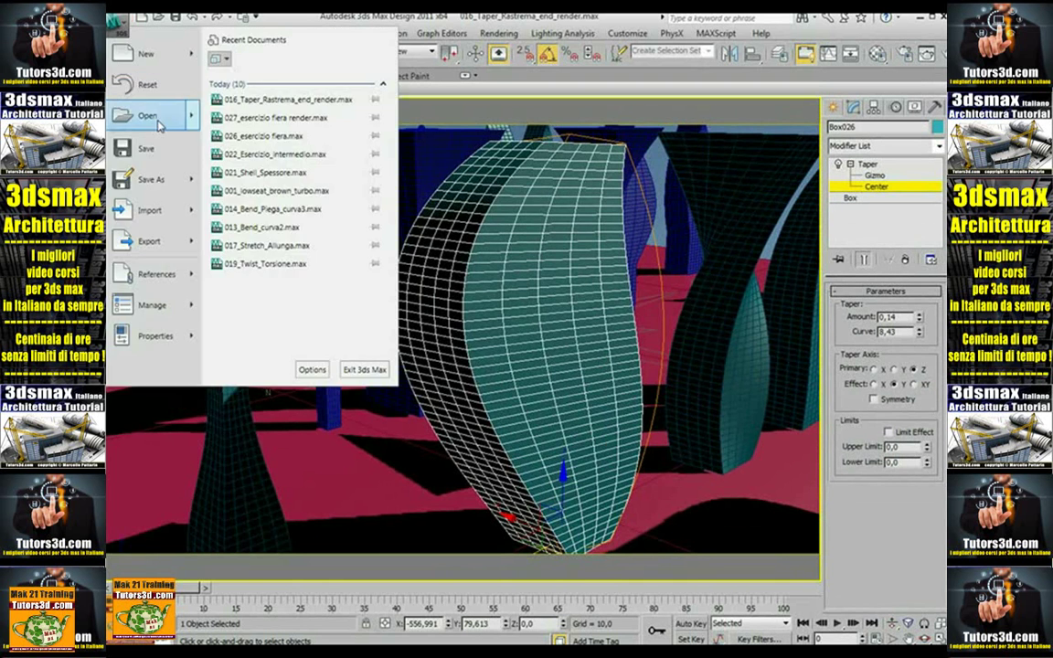
# Step: Open 014_Bend_Piega_curva3 keeping the file's unit scale, then orbit around the curved bridge
pyautogui.click(138, 115)
pyautogui.click(551, 396)
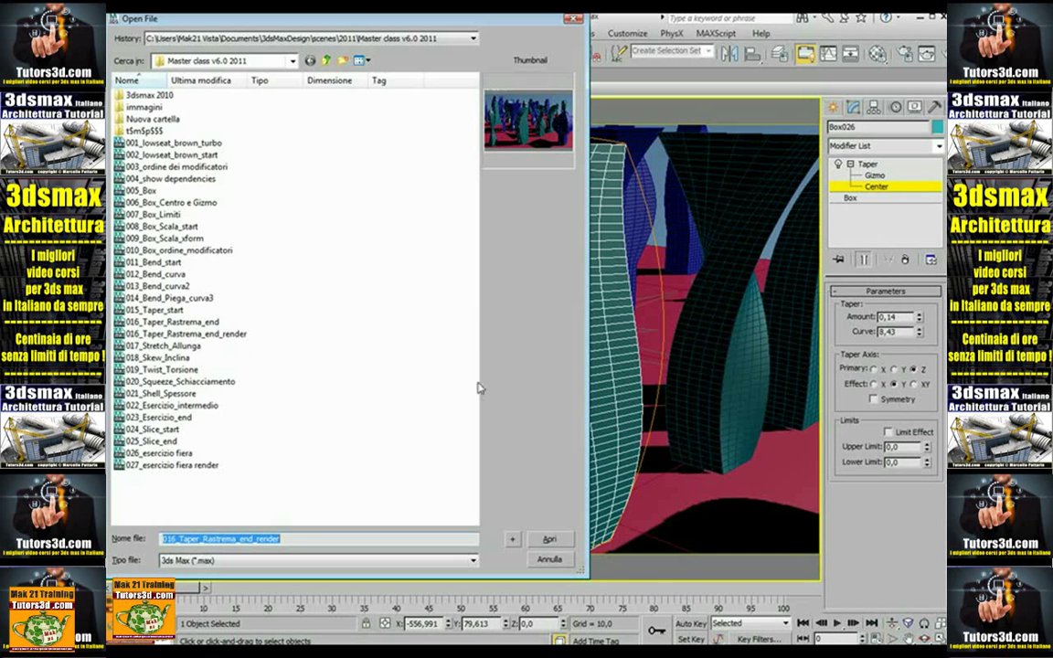
pyautogui.click(207, 298)
pyautogui.click(546, 538)
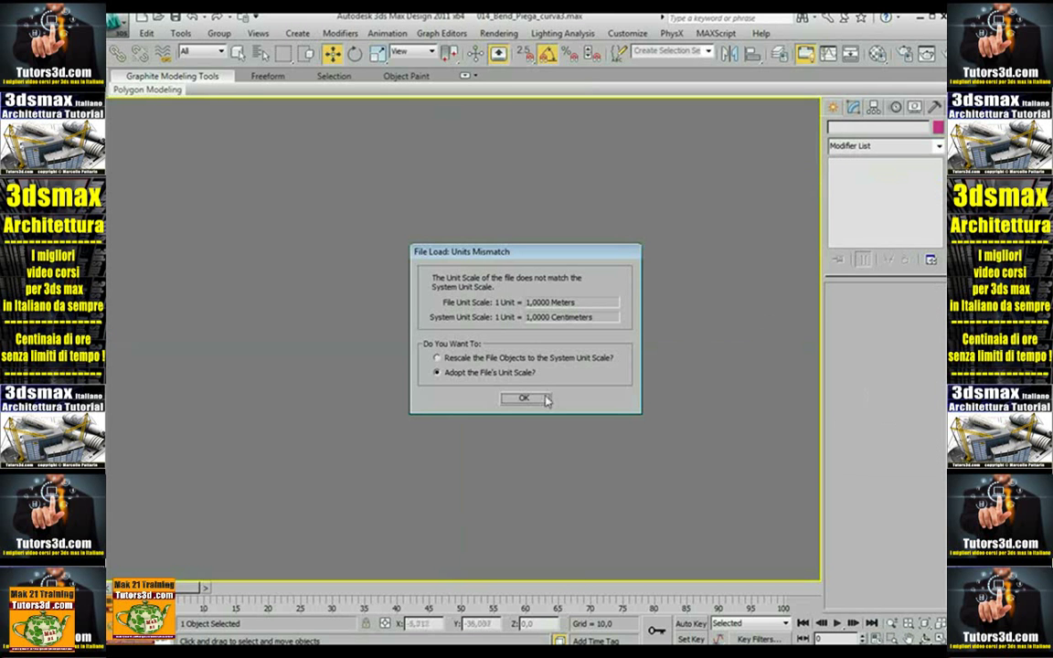
pyautogui.click(524, 399)
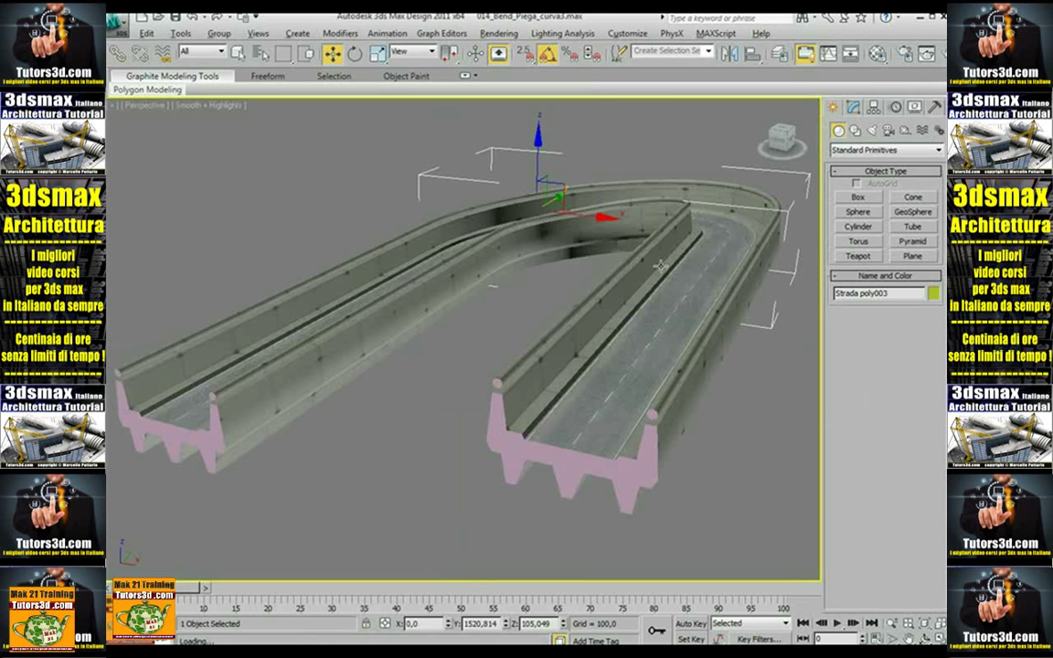
pyautogui.moveTo(646, 280)
pyautogui.keyDown('alt'); pyautogui.mouseDown(button='middle')
pyautogui.moveTo(508, 341)
pyautogui.moveTo(642, 334)
pyautogui.moveTo(621, 270)
pyautogui.moveTo(642, 271)
pyautogui.moveTo(518, 312)
pyautogui.moveTo(661, 293)
pyautogui.moveTo(333, 187)
pyautogui.mouseUp(button='middle'); pyautogui.keyUp('alt')
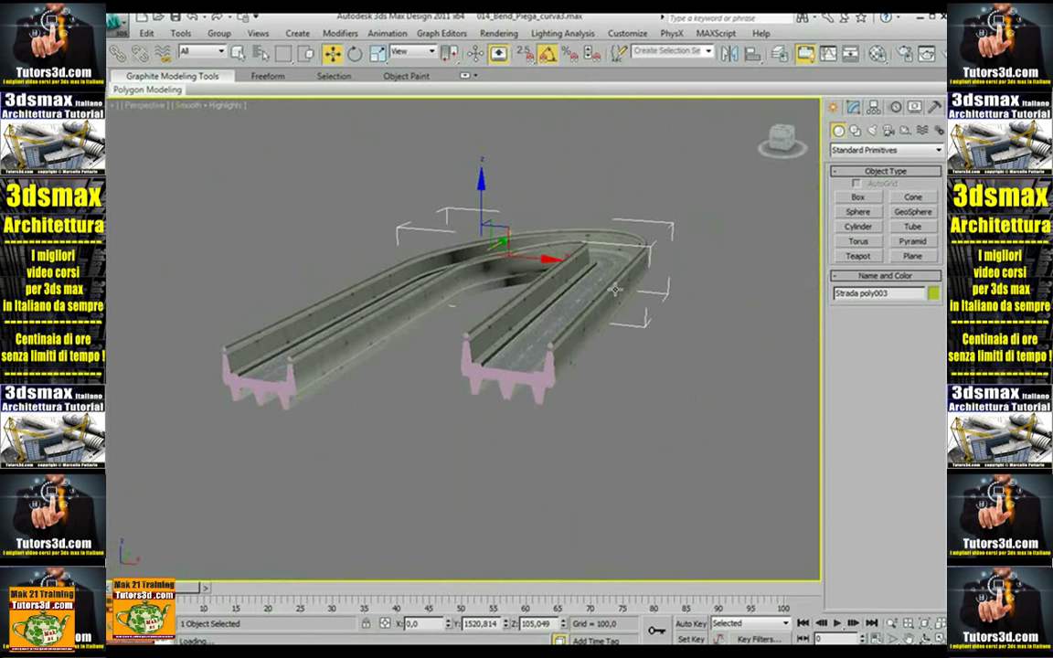
# Step: Answer the save prompt and open 022_Esercizio_intermedio, stepping down past 017_Stretch_Allunga and 019_Twist_Torsione
pyautogui.click(116, 21)
pyautogui.click(139, 170)
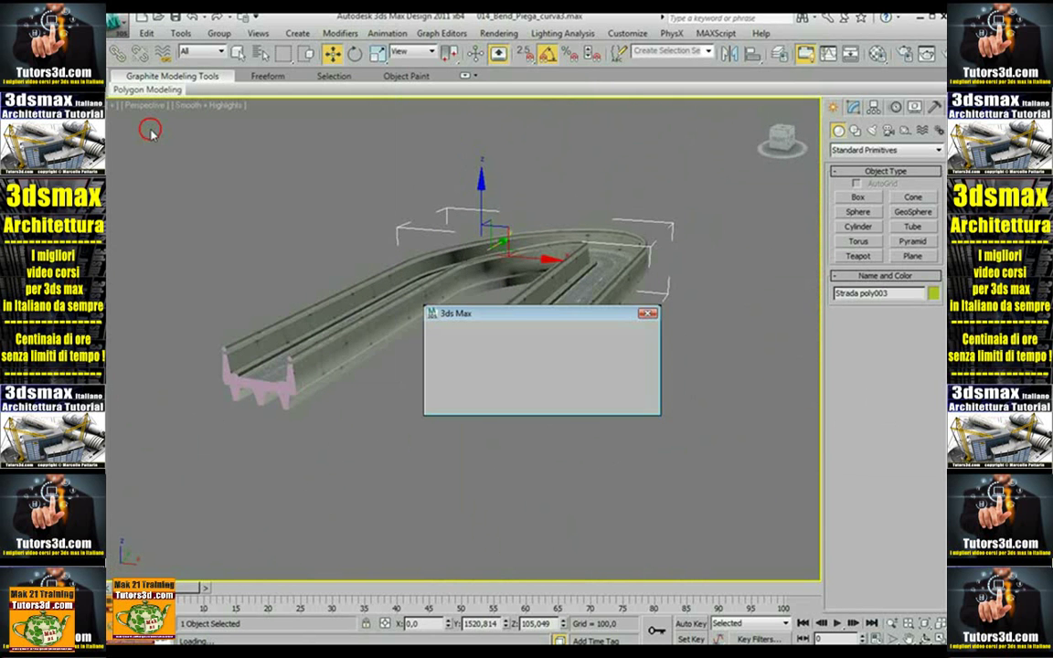
pyautogui.click(562, 400)
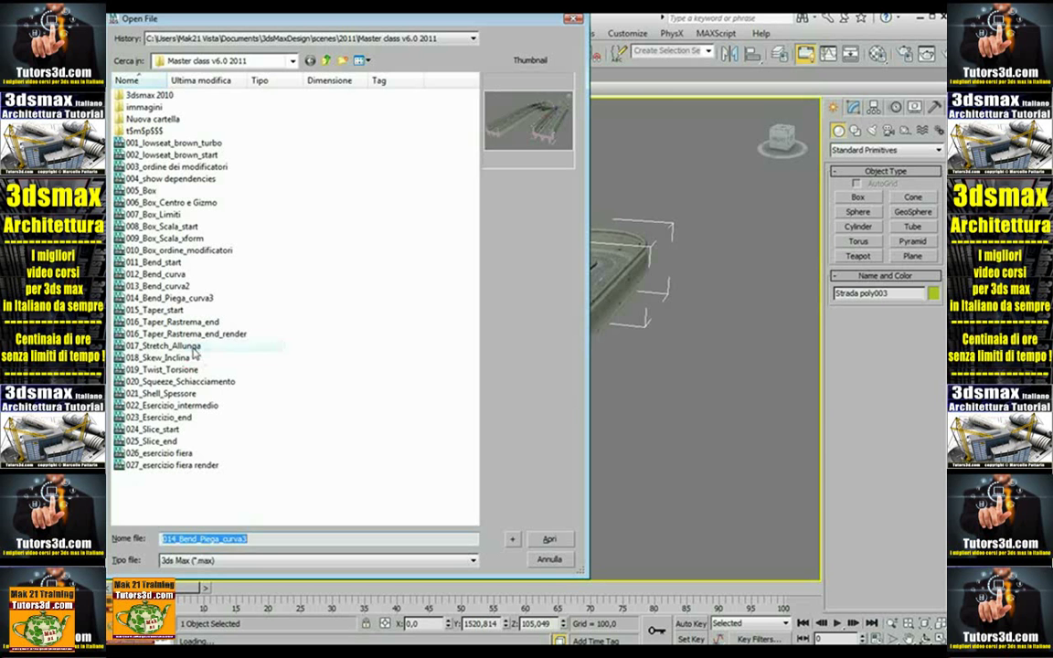
pyautogui.click(187, 347)
pyautogui.press('Down')
pyautogui.press('Down')
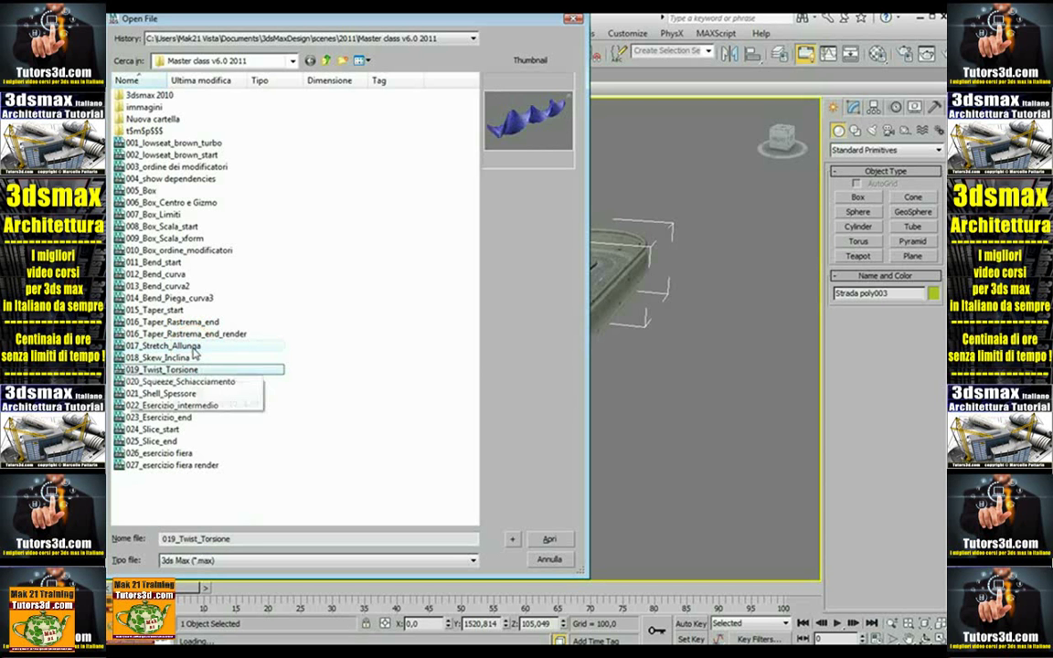
pyautogui.press('Down')
pyautogui.press('Down')
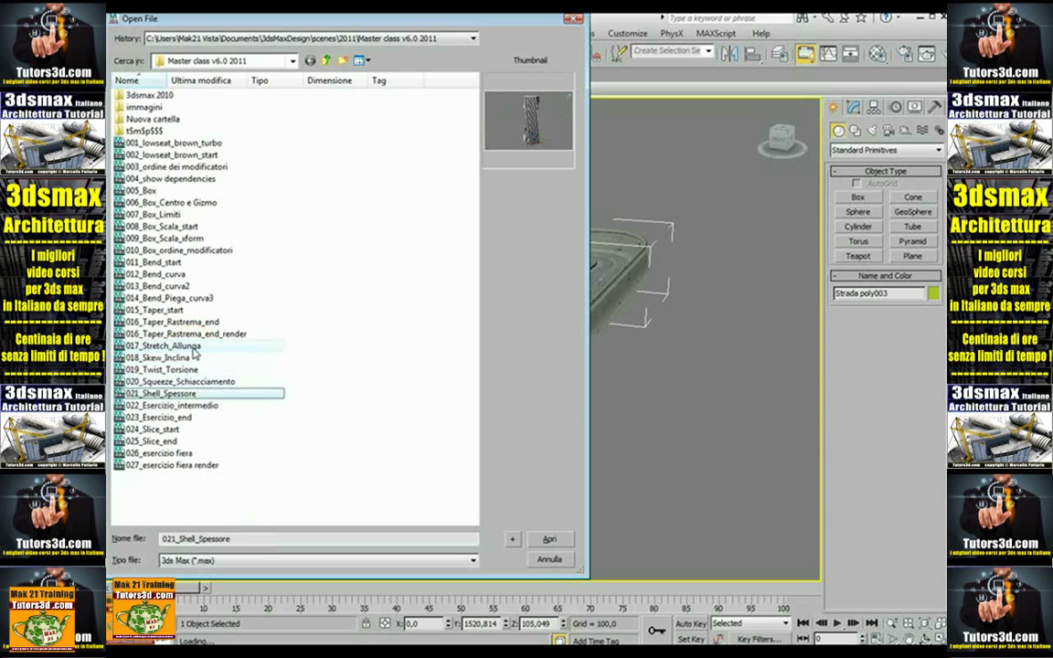
pyautogui.press('Down')
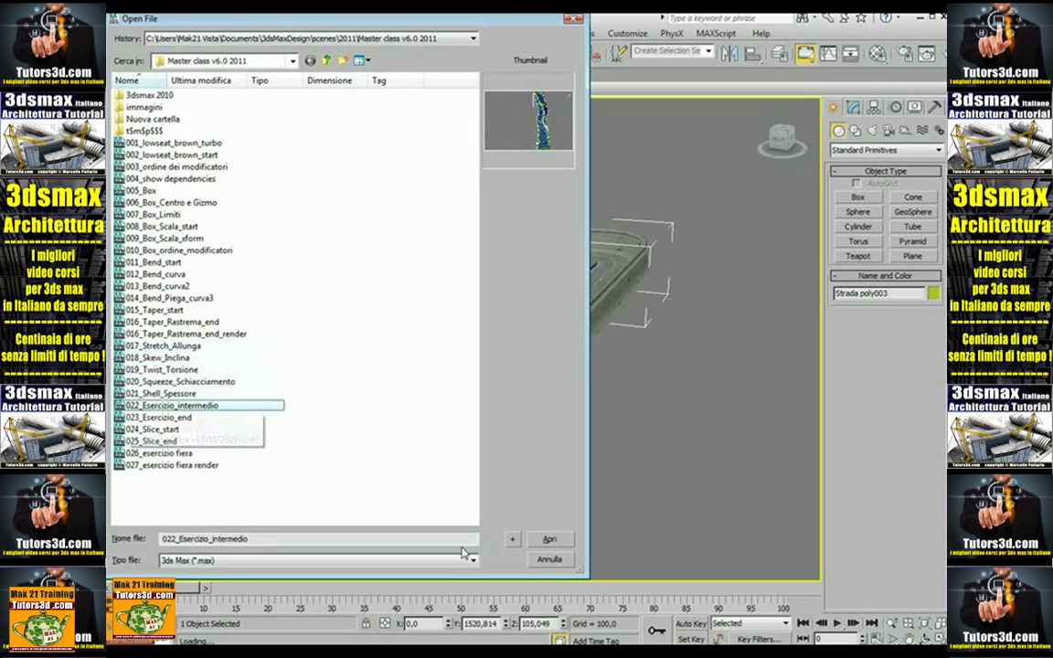
pyautogui.click(552, 539)
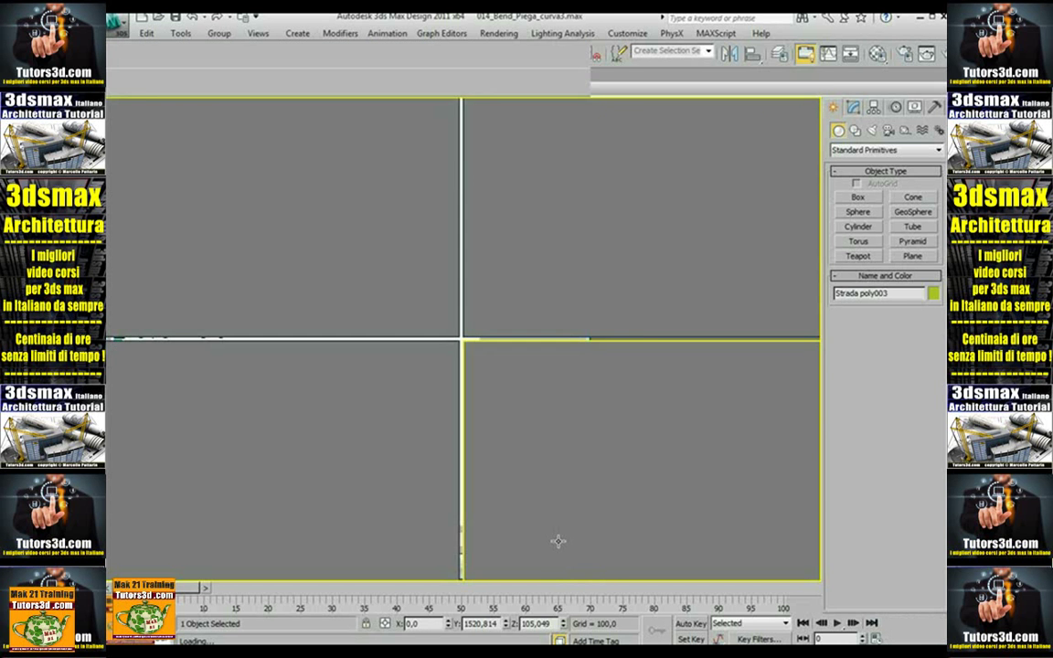
# Step: Accept the file's unit scale and orbit and zoom around the twisting tower
pyautogui.click(507, 395)
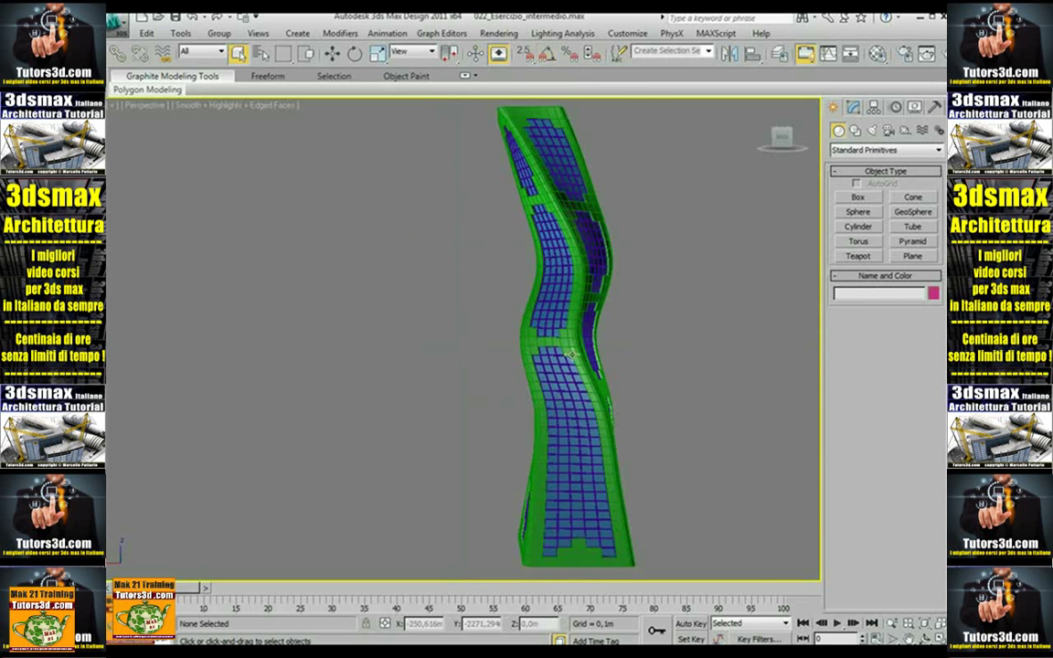
pyautogui.moveTo(671, 423)
pyautogui.keyDown('alt'); pyautogui.mouseDown(button='middle')
pyautogui.moveTo(634, 392)
pyautogui.moveTo(677, 372)
pyautogui.moveTo(492, 390)
pyautogui.moveTo(631, 368)
pyautogui.moveTo(609, 369)
pyautogui.moveTo(597, 400)
pyautogui.moveTo(502, 341)
pyautogui.moveTo(419, 341)
pyautogui.moveTo(626, 353)
pyautogui.moveTo(503, 357)
pyautogui.moveTo(530, 320)
pyautogui.moveTo(535, 325)
pyautogui.moveTo(468, 332)
pyautogui.moveTo(530, 333)
pyautogui.mouseUp(button='middle'); pyautogui.keyUp('alt')
pyautogui.scroll(5, 641, 402)
pyautogui.scroll(-5, 608, 375)
pyautogui.scroll(5, 598, 400)
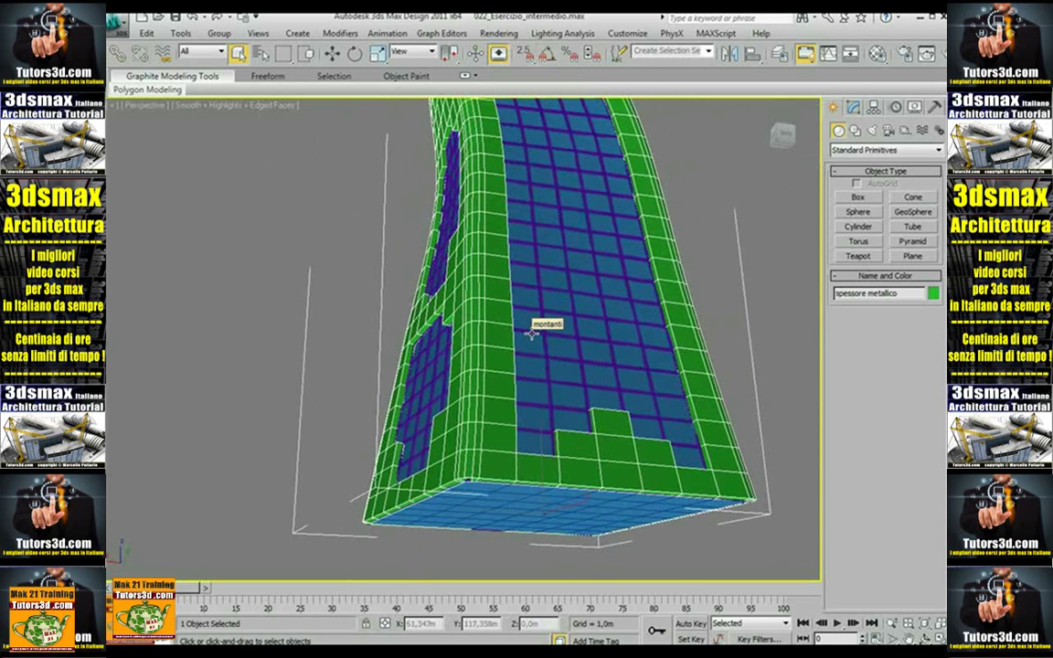
pyautogui.moveTo(547, 359)
pyautogui.keyDown('alt'); pyautogui.mouseDown(button='middle')
pyautogui.moveTo(605, 370)
pyautogui.moveTo(558, 375)
pyautogui.moveTo(570, 375)
pyautogui.mouseUp(button='middle'); pyautogui.keyUp('alt')
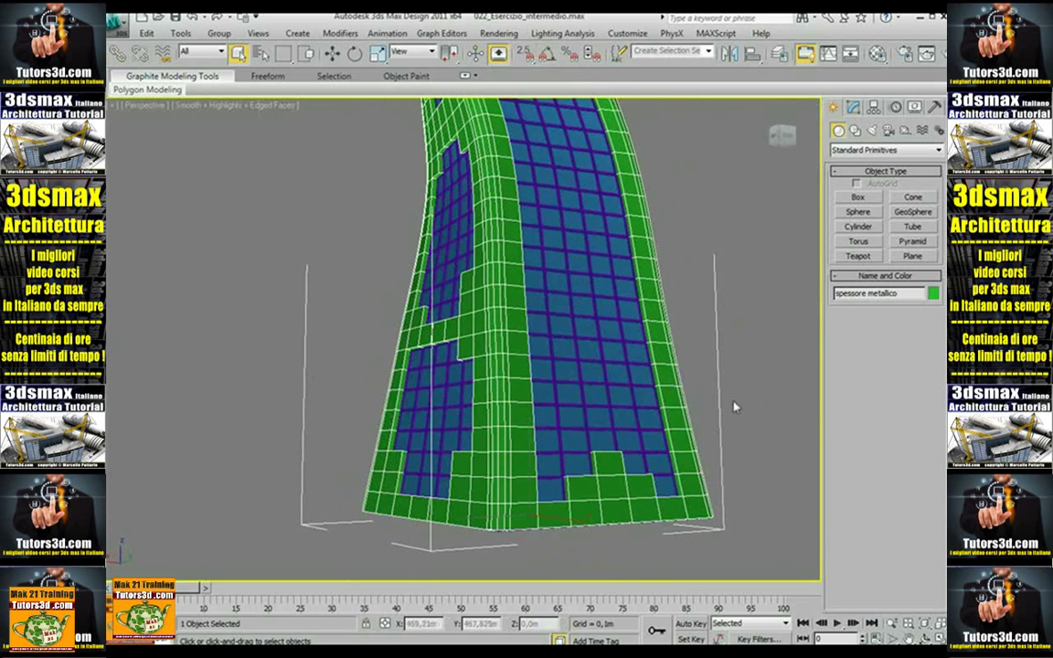
pyautogui.keyDown('alt'); pyautogui.moveTo(739, 406); pyautogui.dragTo(727, 404, button='middle'); pyautogui.keyUp('alt')
# Step: Browse the modifier list, then select the tower's montanti mullions and green metal shell
pyautogui.click(340, 33)
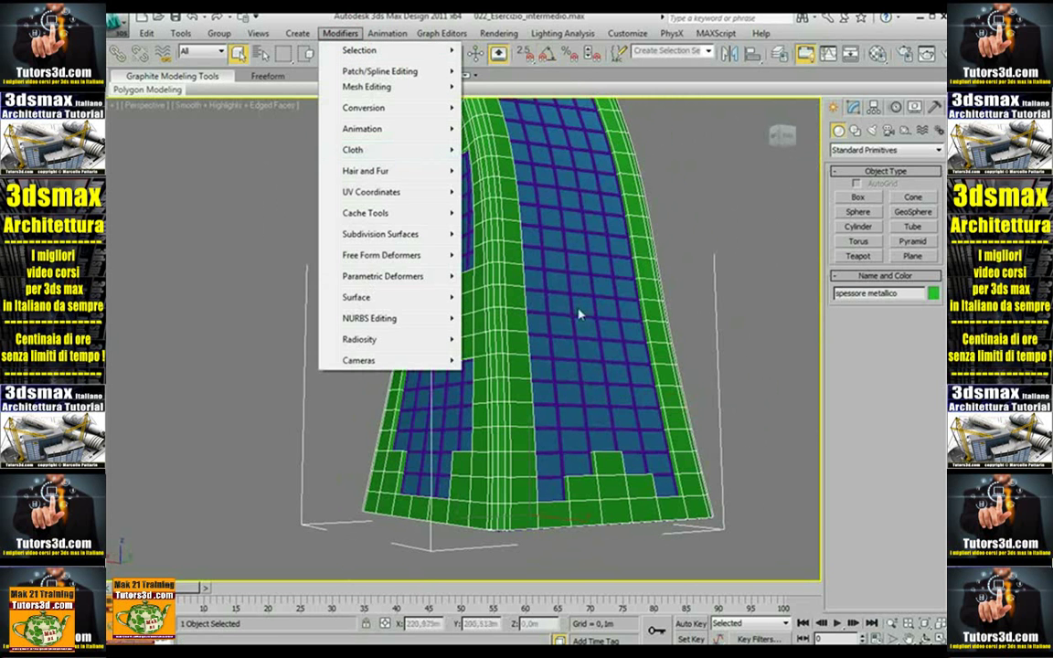
pyautogui.moveTo(383, 277)
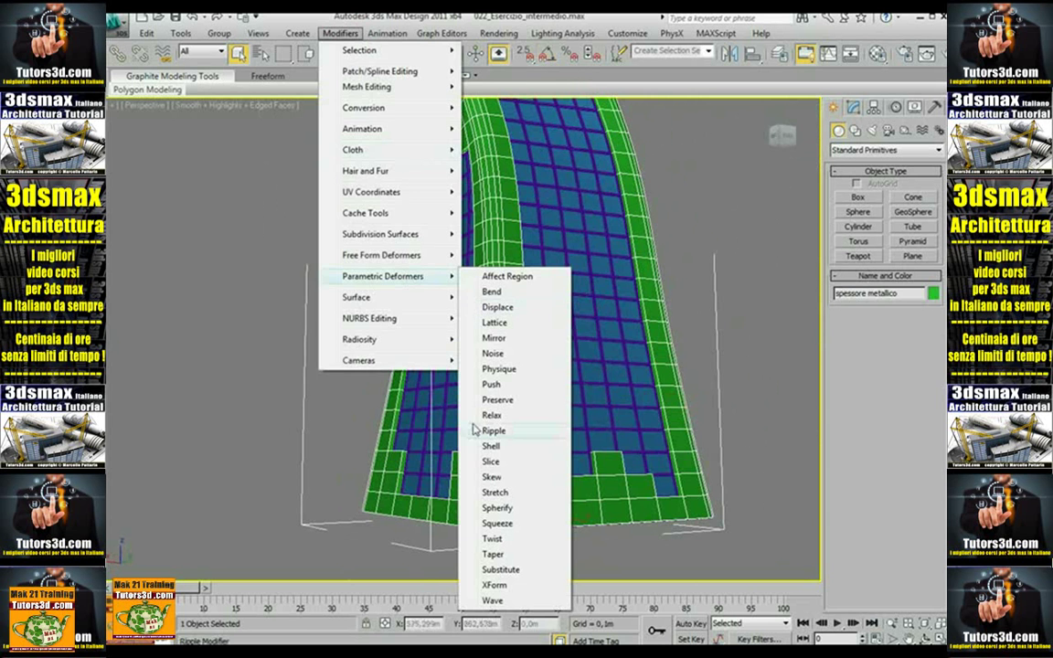
pyautogui.click(494, 586)
pyautogui.click(550, 337)
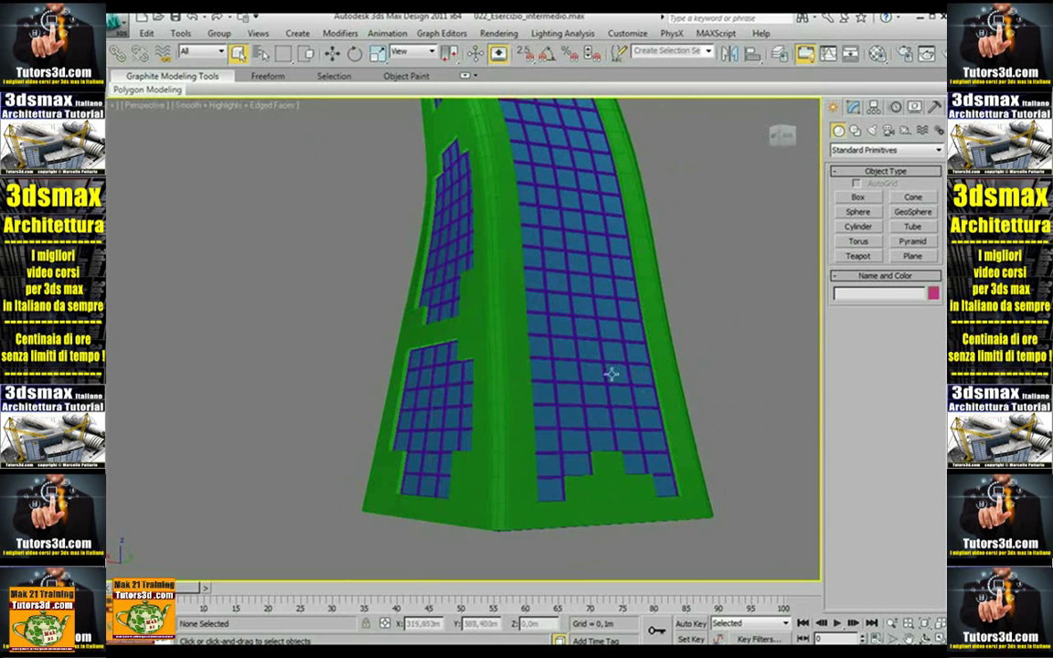
pyautogui.click(571, 337)
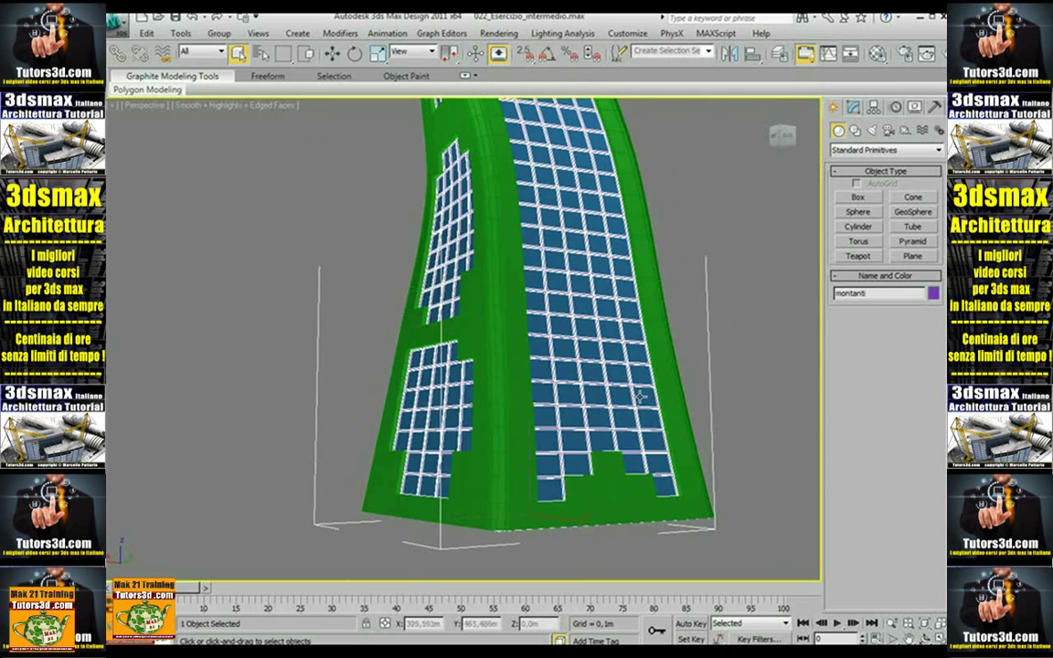
pyautogui.click(602, 462)
pyautogui.scroll(-5, 622, 430)
pyautogui.keyDown('alt'); pyautogui.moveTo(650, 405); pyautogui.dragTo(332, 263, button='middle'); pyautogui.keyUp('alt')
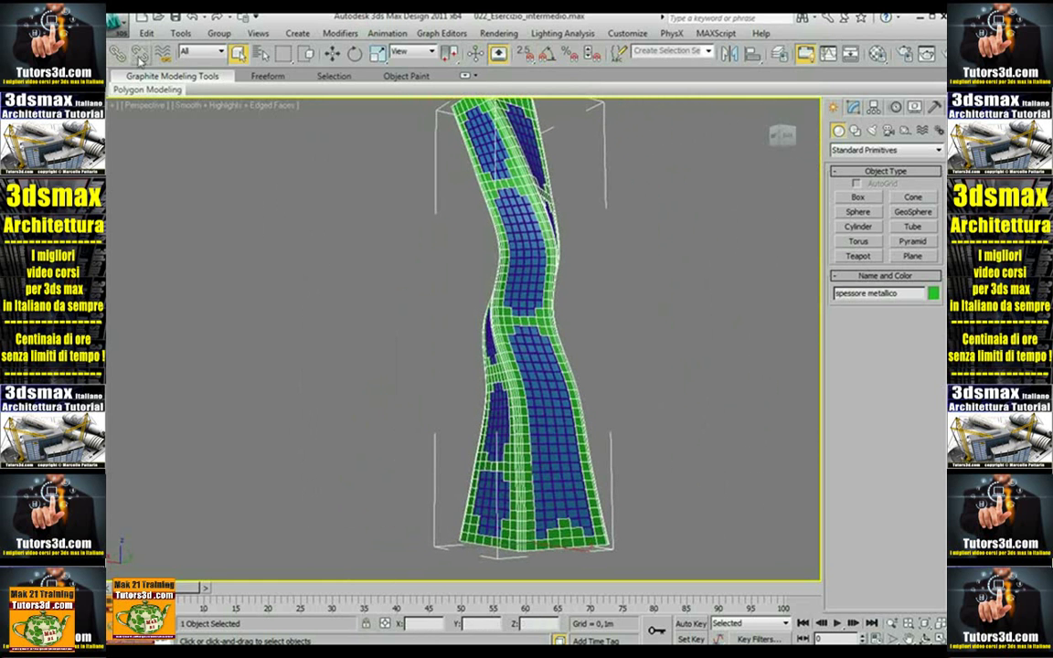
pyautogui.click(117, 22)
# Step: Open the 020_Squeeze_Schiacciamento scene, answering the save prompt for the current scene
pyautogui.click(145, 108)
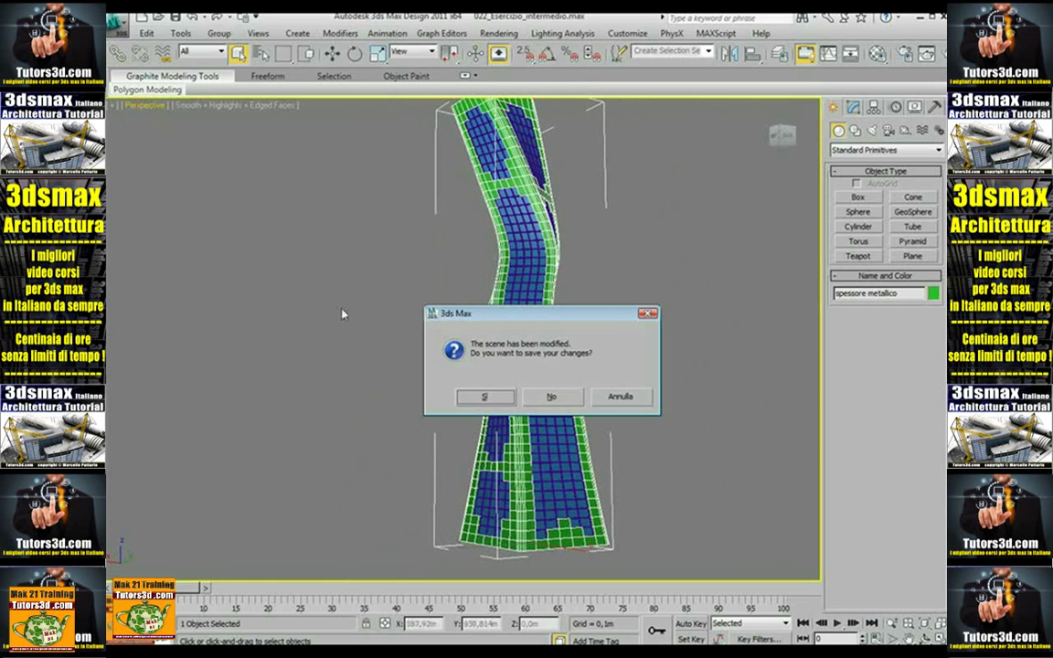
pyautogui.click(546, 397)
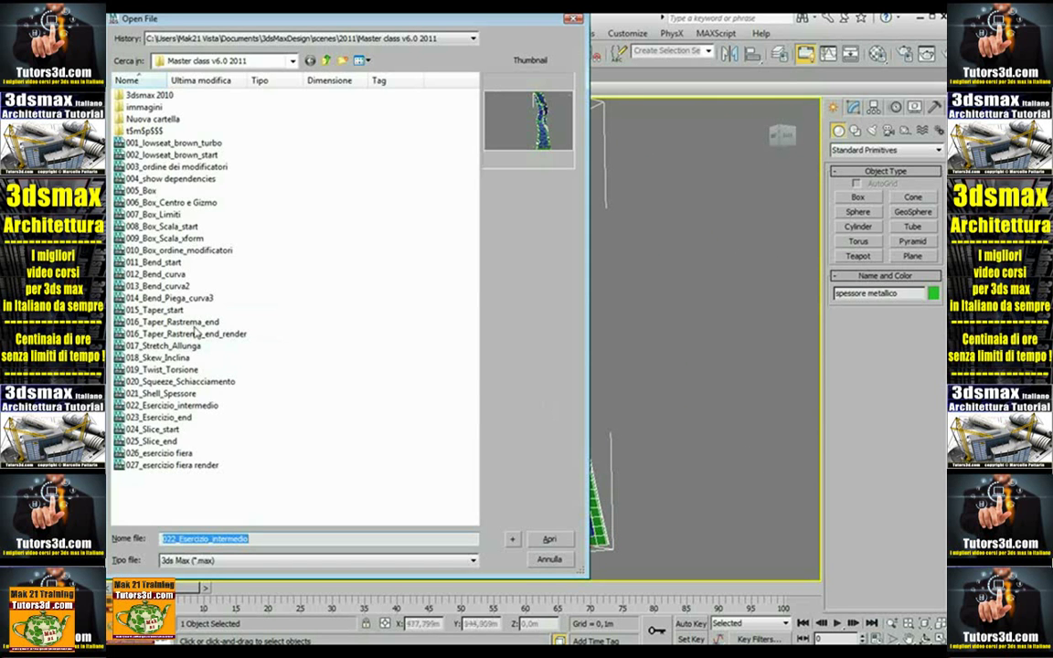
pyautogui.doubleClick(180, 381)
# Step: Select Box019 and show edged faces on the row of squeezed blue towers
pyautogui.moveTo(503, 501)
pyautogui.keyDown('alt'); pyautogui.mouseDown(button='middle')
pyautogui.moveTo(474, 470)
pyautogui.moveTo(489, 468)
pyautogui.moveTo(398, 405)
pyautogui.moveTo(430, 427)
pyautogui.moveTo(457, 169)
pyautogui.moveTo(495, 351)
pyautogui.moveTo(416, 305)
pyautogui.moveTo(492, 322)
pyautogui.moveTo(464, 322)
pyautogui.moveTo(491, 331)
pyautogui.moveTo(505, 352)
pyautogui.moveTo(399, 358)
pyautogui.mouseUp(button='middle'); pyautogui.keyUp('alt')
pyautogui.click(398, 405)
pyautogui.press('F4')
pyautogui.scroll(3, 457, 169)
pyautogui.scroll(2, 416, 305)
pyautogui.scroll(-3, 491, 331)
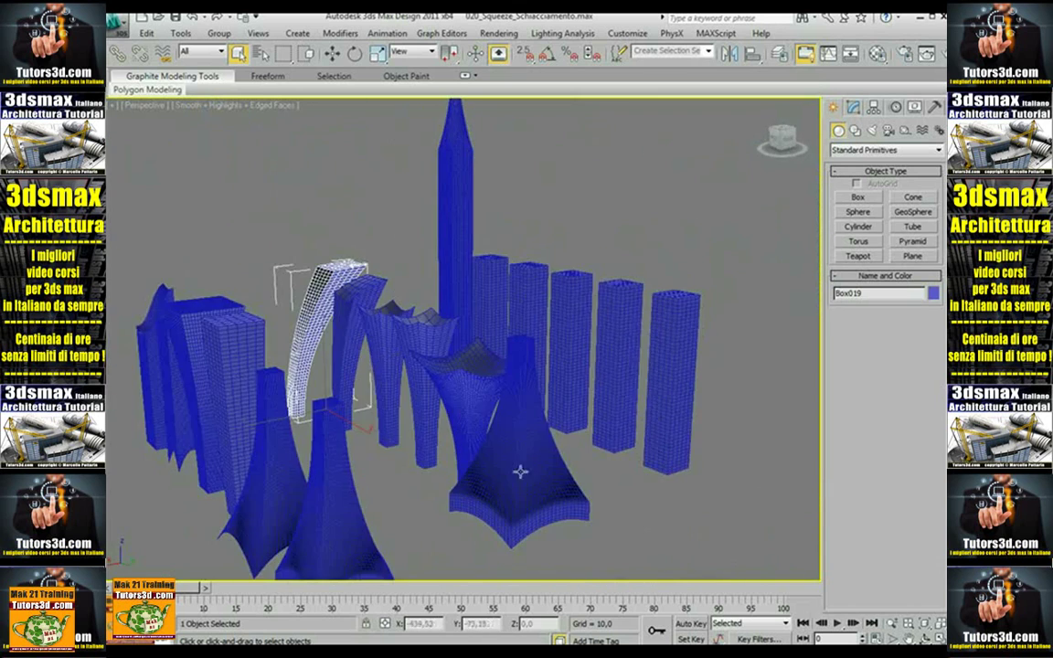
# Step: Select the central tower Box014, isolate it with Alt+Q and hide its edged faces
pyautogui.moveTo(522, 470)
pyautogui.mouseDown(button='middle')
pyautogui.moveTo(533, 416)
pyautogui.moveTo(506, 435)
pyautogui.mouseUp(button='middle')
pyautogui.click(506, 435)
pyautogui.scroll(2, 505, 435)
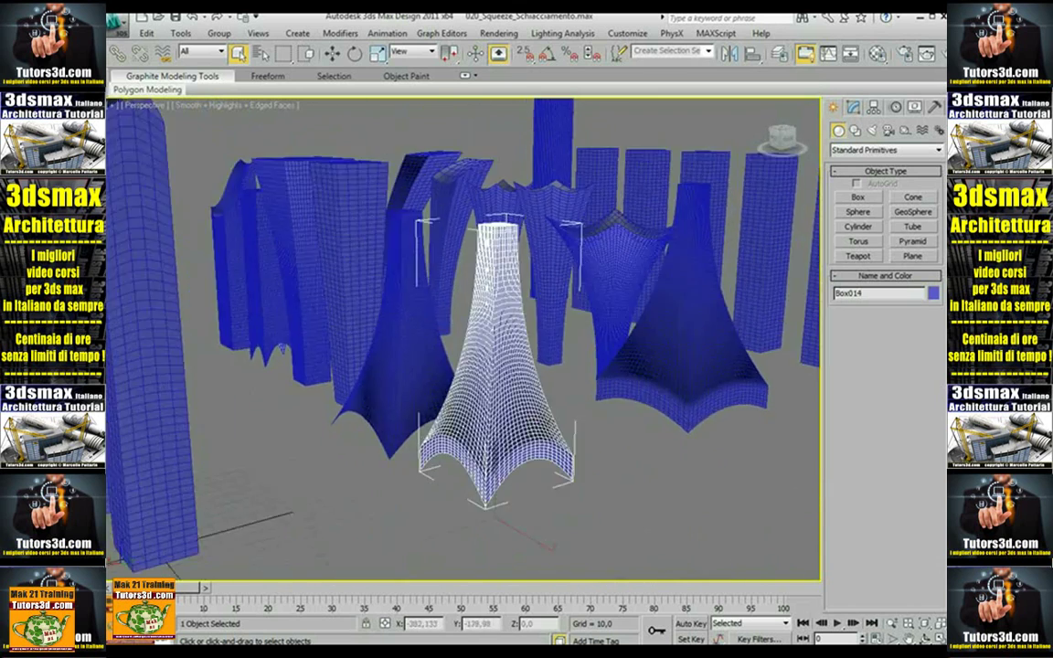
pyautogui.scroll(2, 542, 406)
pyautogui.scroll(2, 534, 464)
pyautogui.scroll(-2, 535, 486)
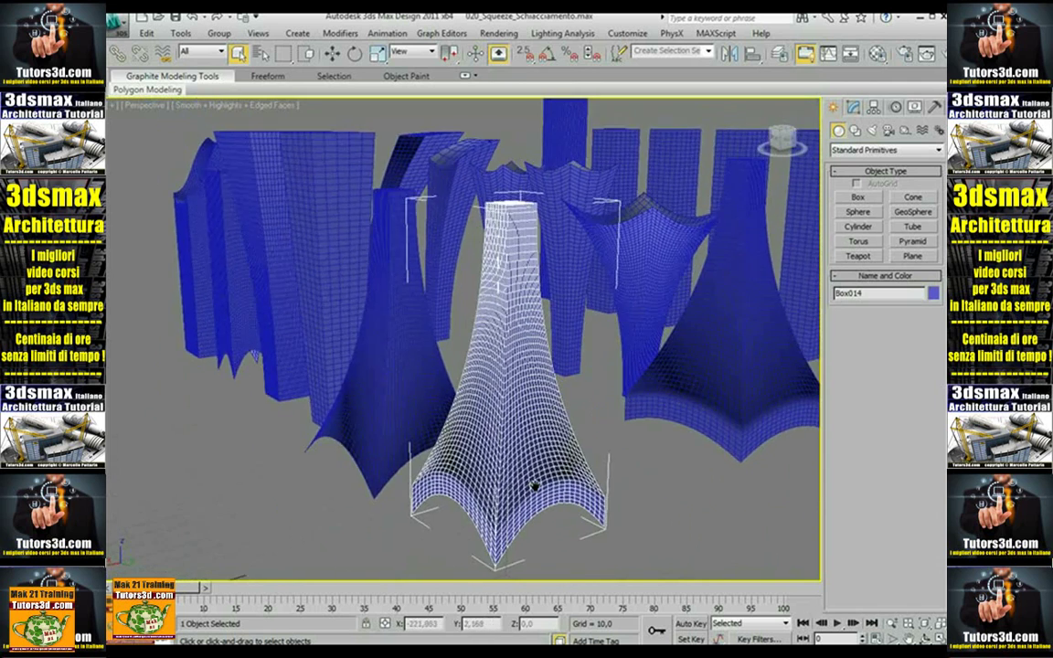
pyautogui.moveTo(536, 486)
pyautogui.keyDown('alt'); pyautogui.mouseDown(button='middle')
pyautogui.moveTo(552, 404)
pyautogui.moveTo(528, 309)
pyautogui.moveTo(561, 409)
pyautogui.moveTo(510, 459)
pyautogui.moveTo(507, 447)
pyautogui.moveTo(546, 429)
pyautogui.moveTo(463, 371)
pyautogui.moveTo(387, 372)
pyautogui.moveTo(439, 428)
pyautogui.moveTo(580, 510)
pyautogui.mouseUp(button='middle'); pyautogui.keyUp('alt')
pyautogui.scroll(2, 540, 450)
pyautogui.hotkey('alt', 'q')
pyautogui.press('F4')
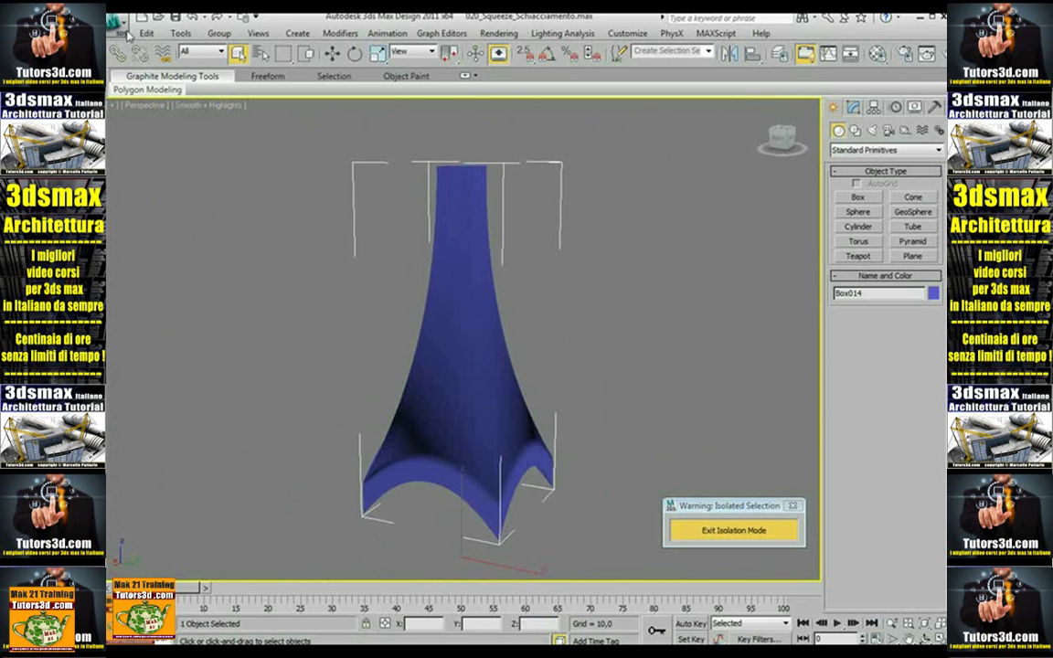
# Step: Start opening another scene file without saving changes to the current one
pyautogui.click(116, 22)
pyautogui.click(148, 116)
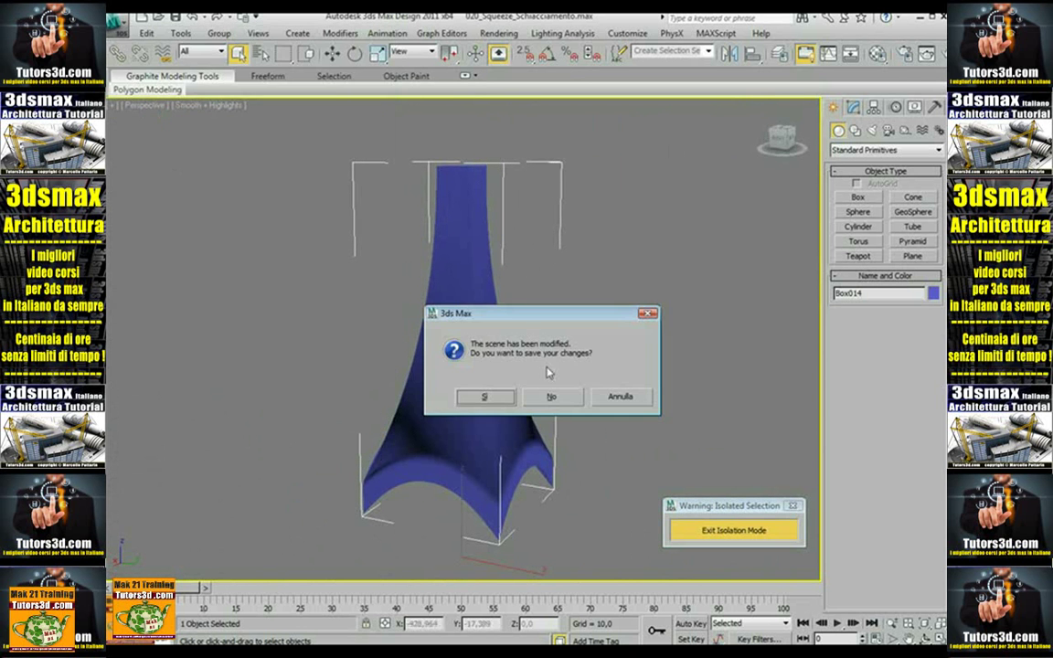
pyautogui.click(557, 394)
# Step: Load 027_esercizio fiera render.max from the Open File dialog
pyautogui.click(173, 465)
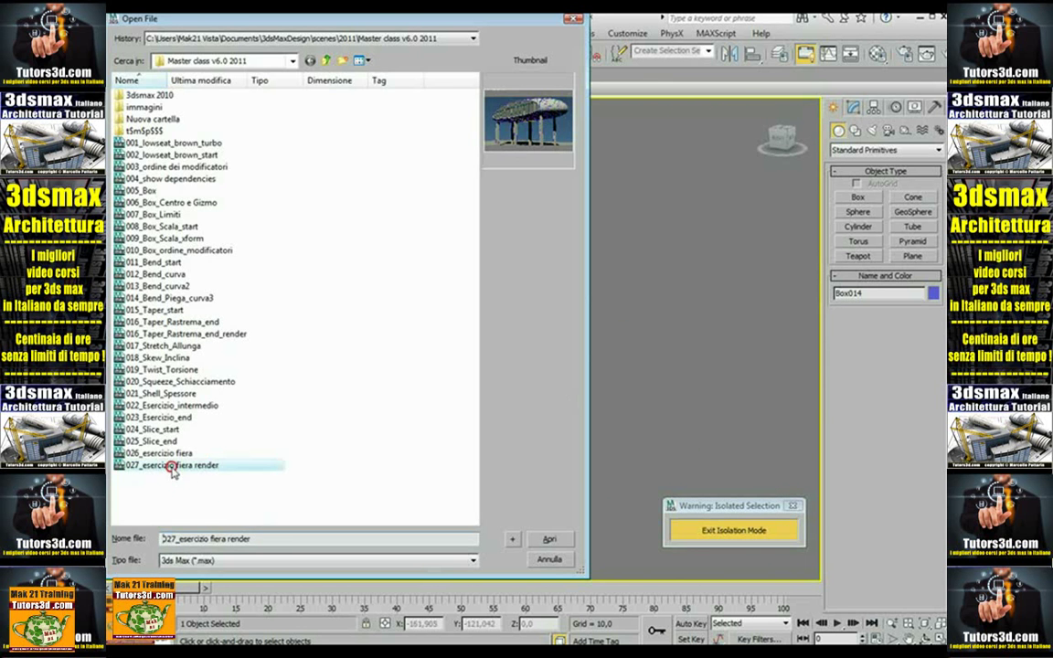
pyautogui.click(553, 540)
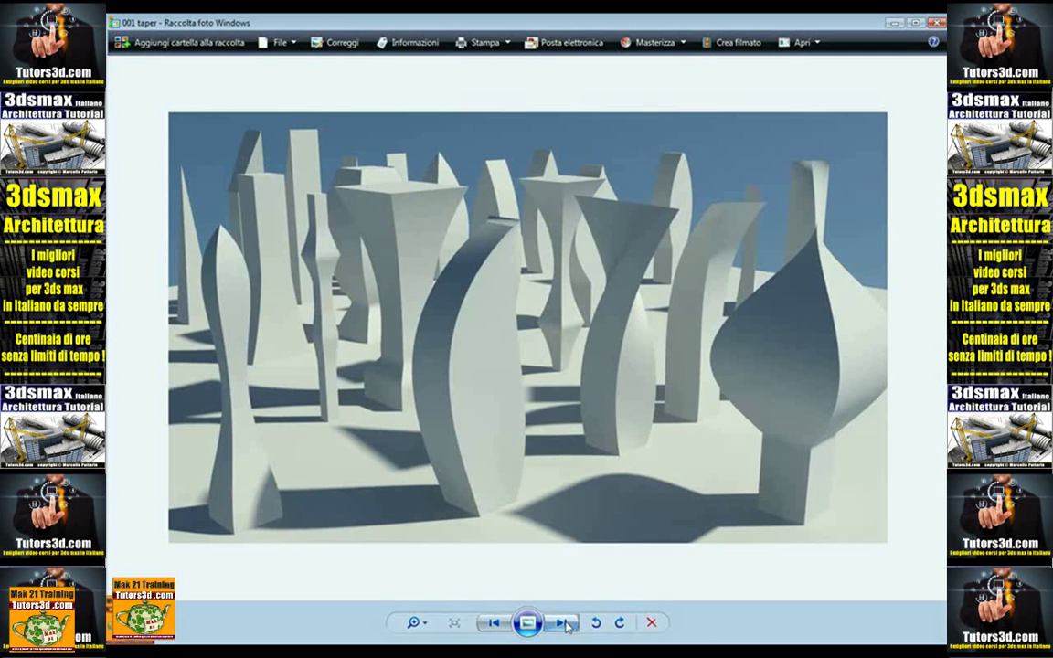
# Step: Step forward through the fiera renders from 002 fiera to 004 fiera
pyautogui.click(563, 623)
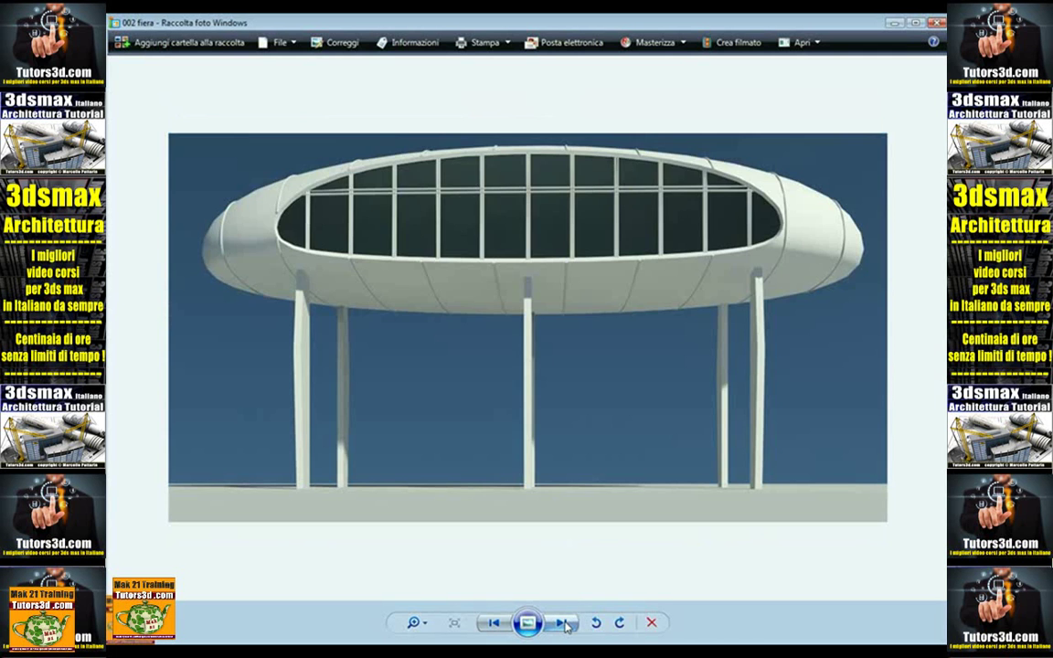
pyautogui.click(563, 622)
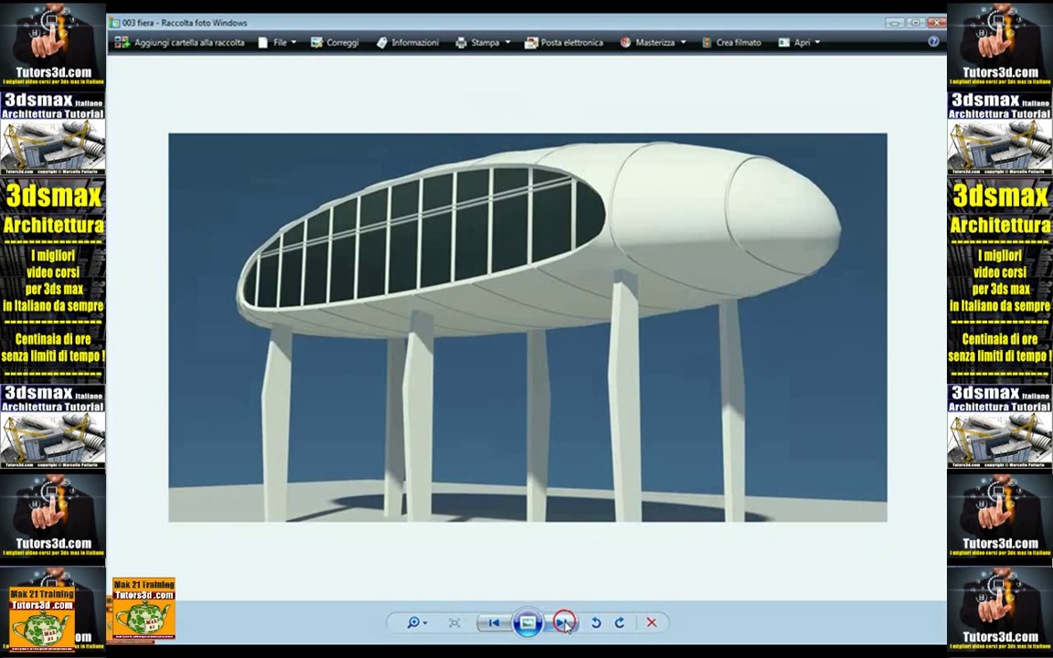
pyautogui.click(561, 622)
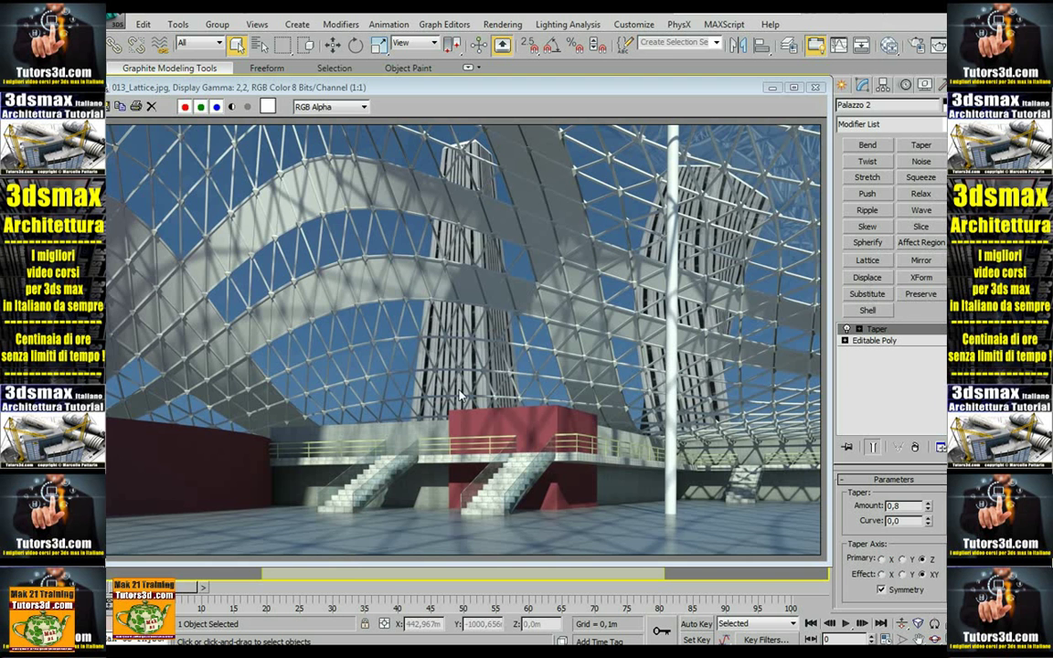
# Step: Close the lattice render window to return to the tapered towers camera view
pyautogui.click(816, 87)
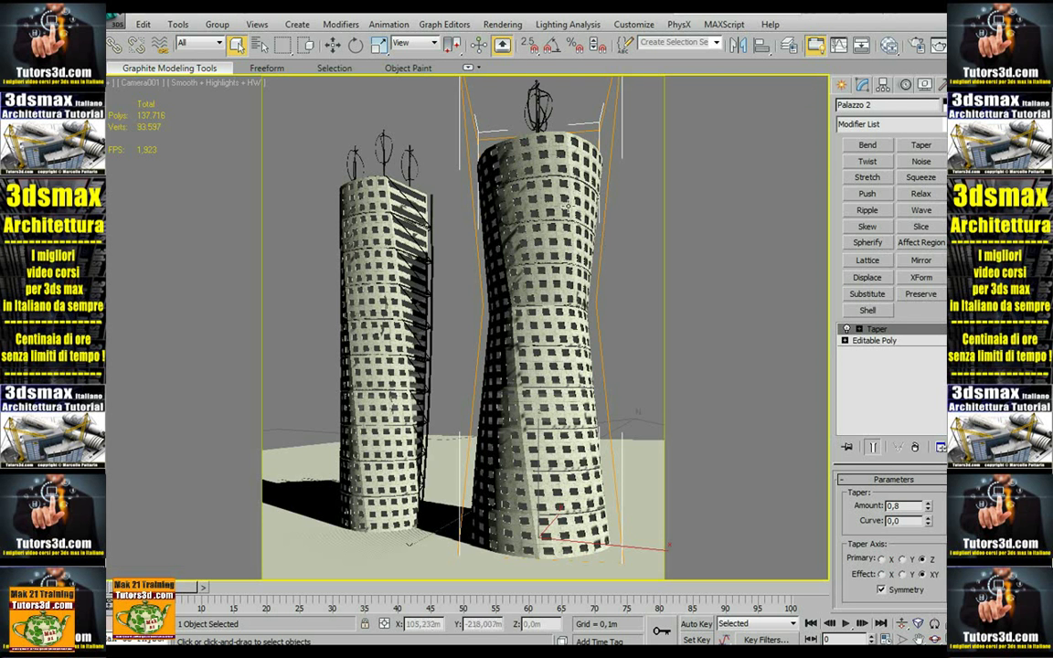
pyautogui.click(503, 25)
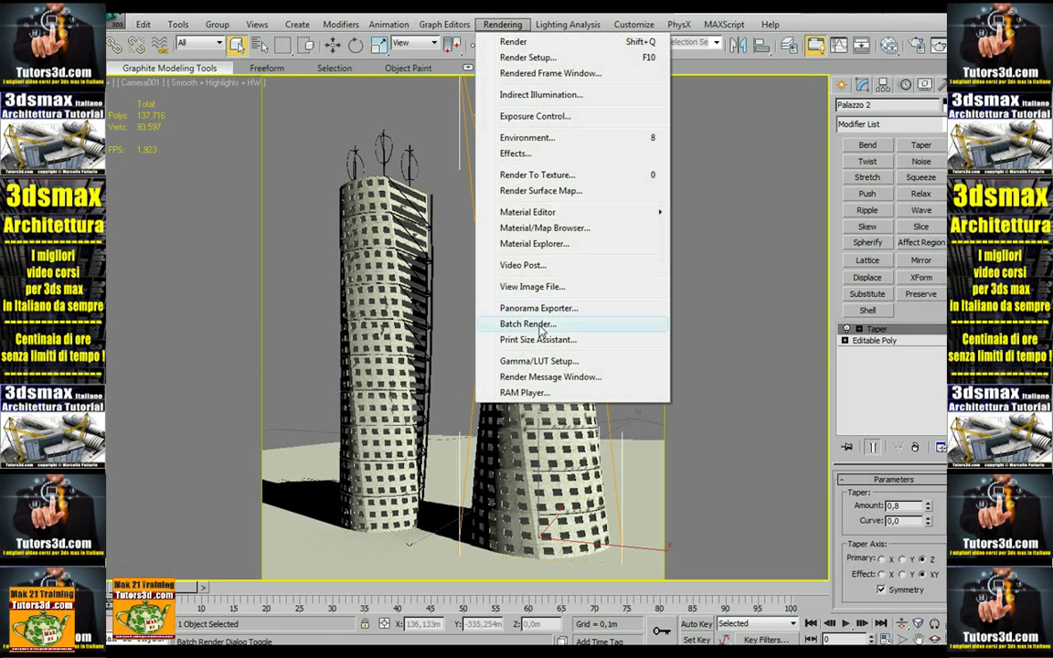
# Step: View the 003 building Substitute.jpg render over the viewport, then close it
pyautogui.click(507, 286)
pyautogui.click(346, 157)
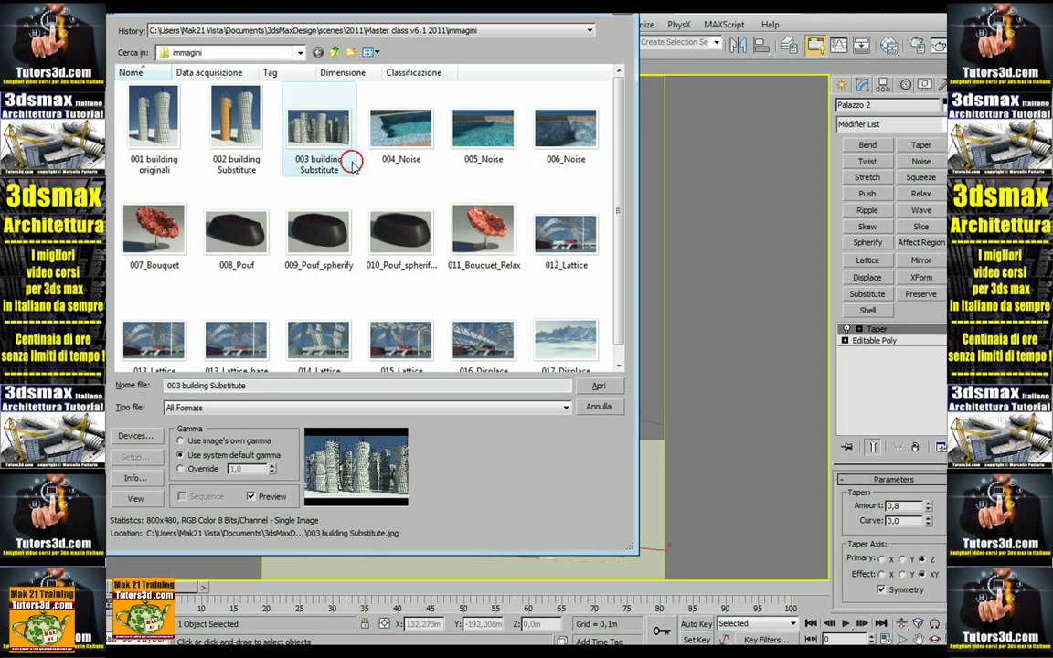
pyautogui.click(600, 385)
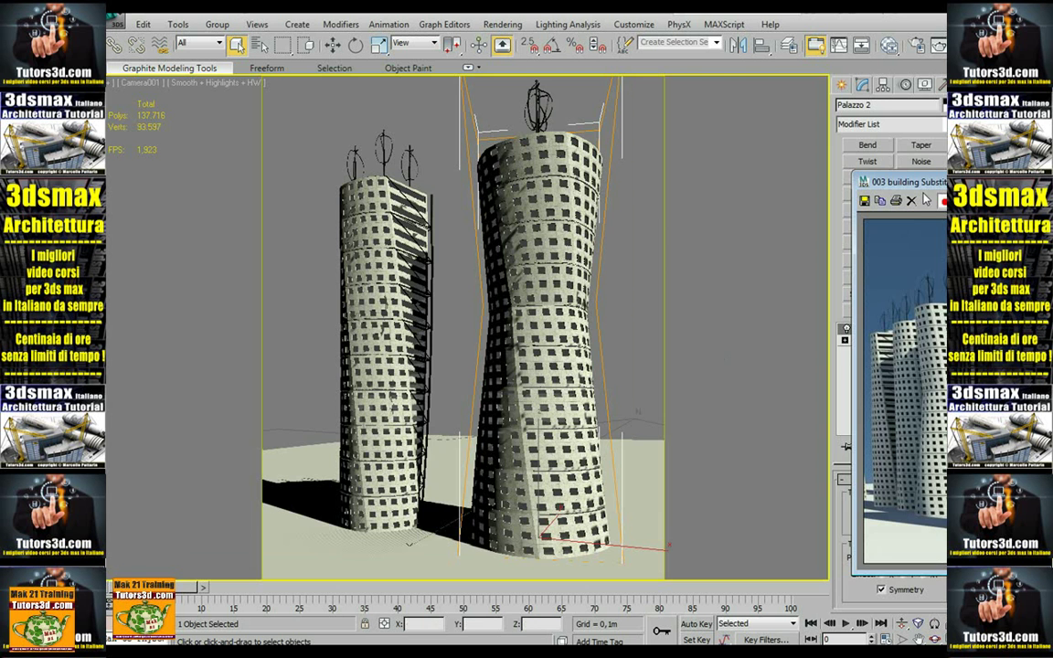
pyautogui.moveTo(941, 183); pyautogui.dragTo(266, 123)
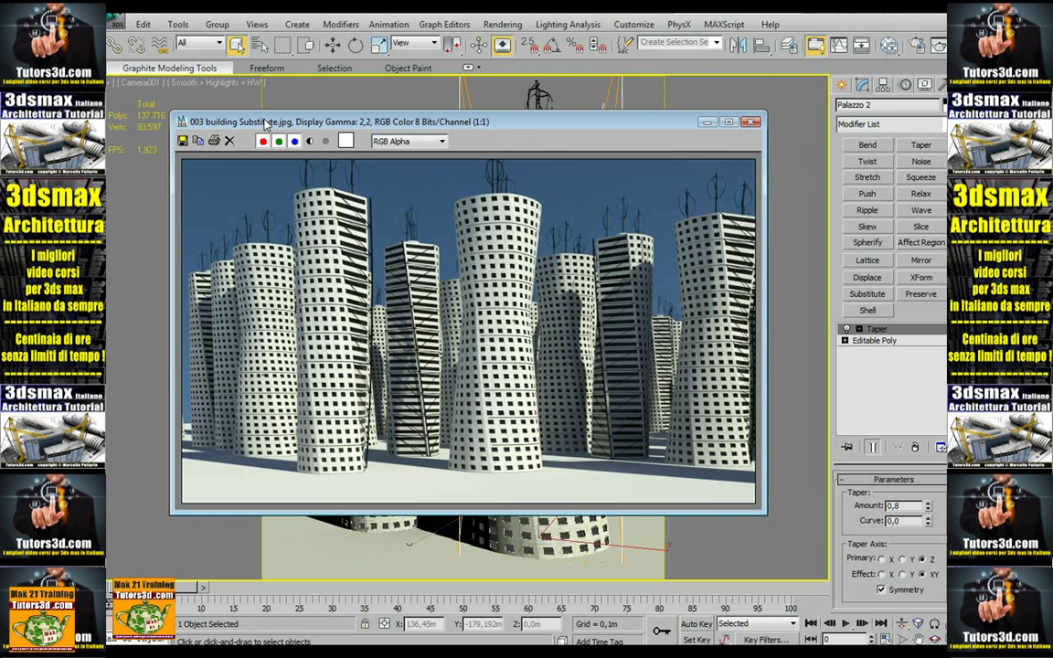
pyautogui.click(750, 121)
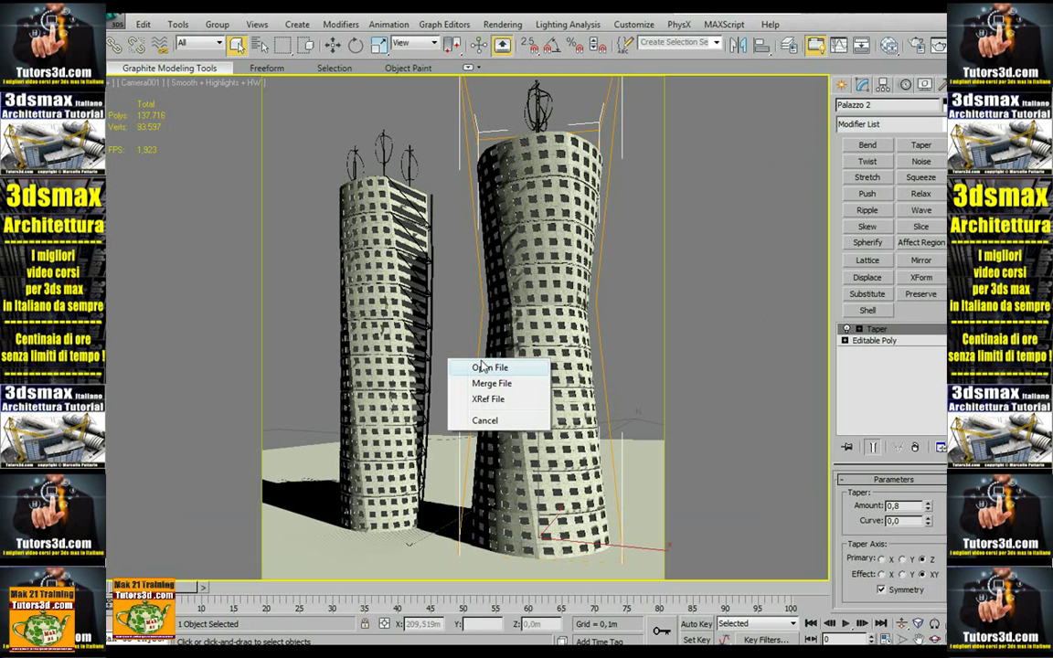
# Step: Drop the pool .max file into the viewport and open it without saving changes
pyautogui.moveTo(429, 327); pyautogui.dragTo(448, 359)
pyautogui.click(500, 367)
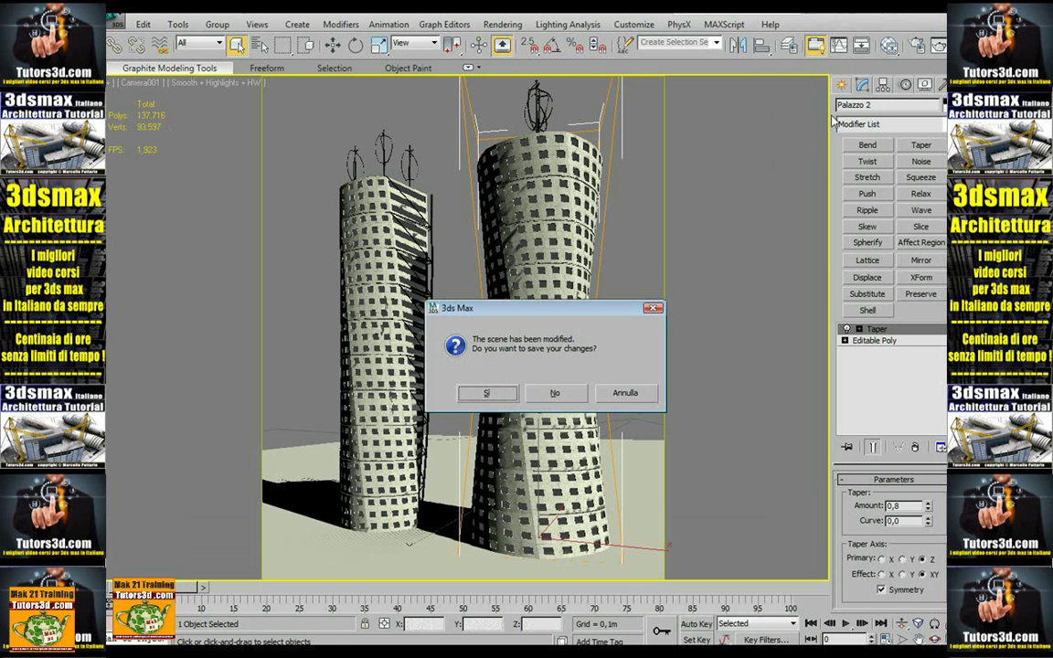
pyautogui.click(562, 395)
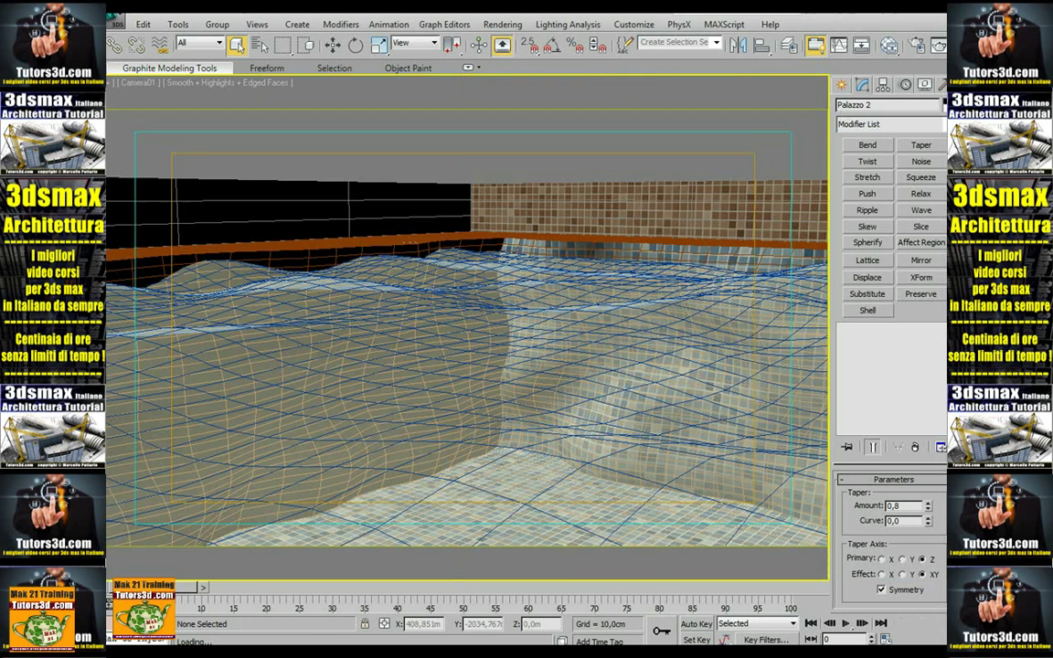
pyautogui.click(841, 87)
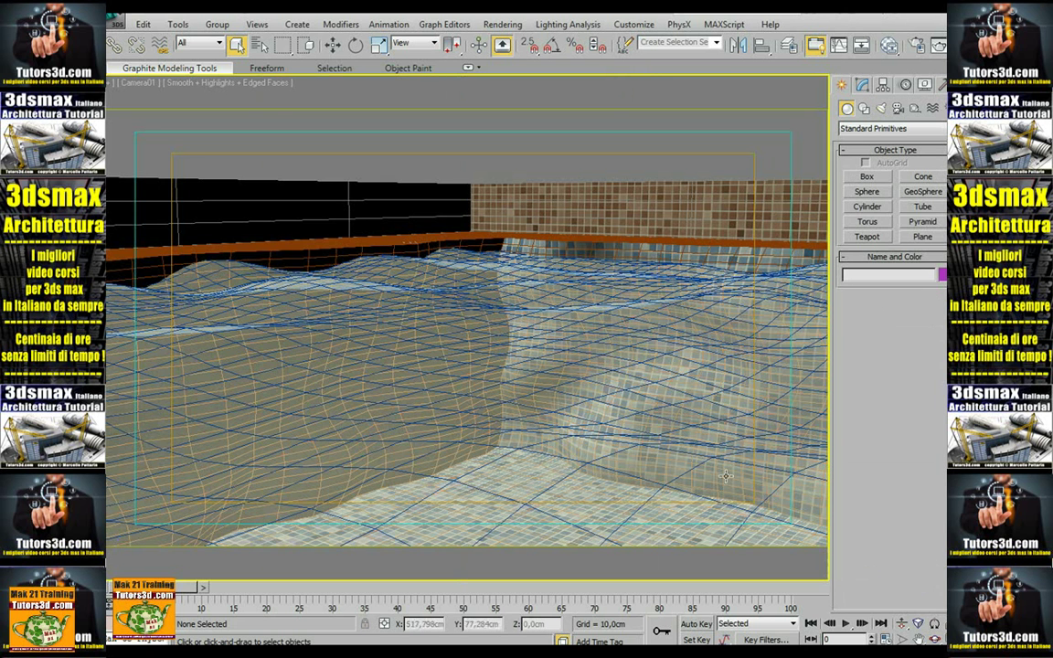
# Step: Play the pool wave animation, stop at frame 56 and select the Water mesh
pyautogui.click(847, 625)
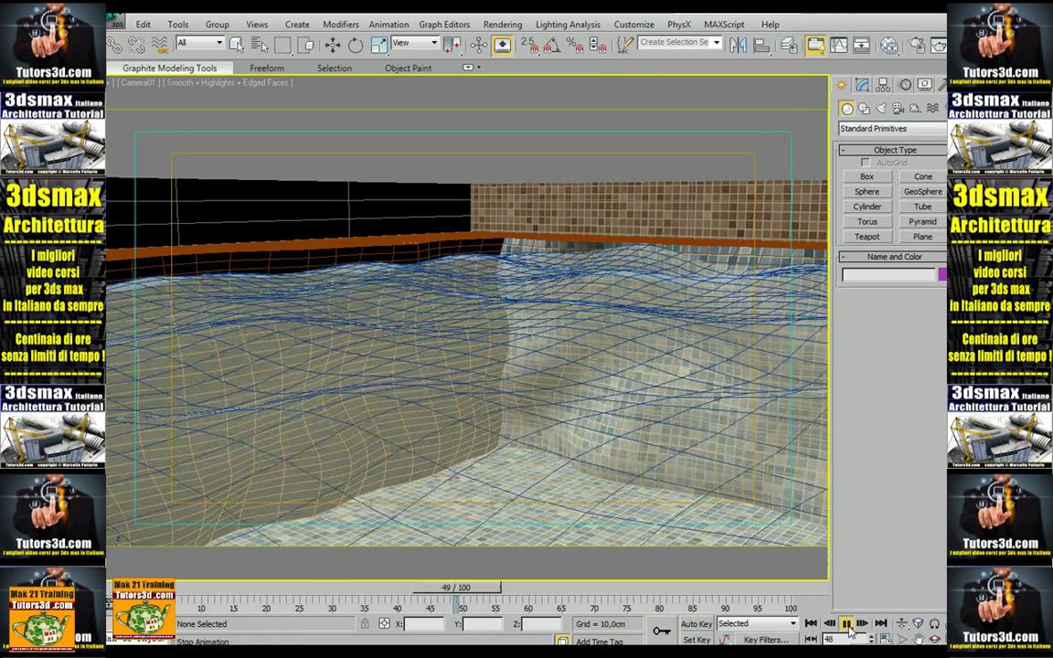
pyautogui.press('/')
pyautogui.click(555, 379)
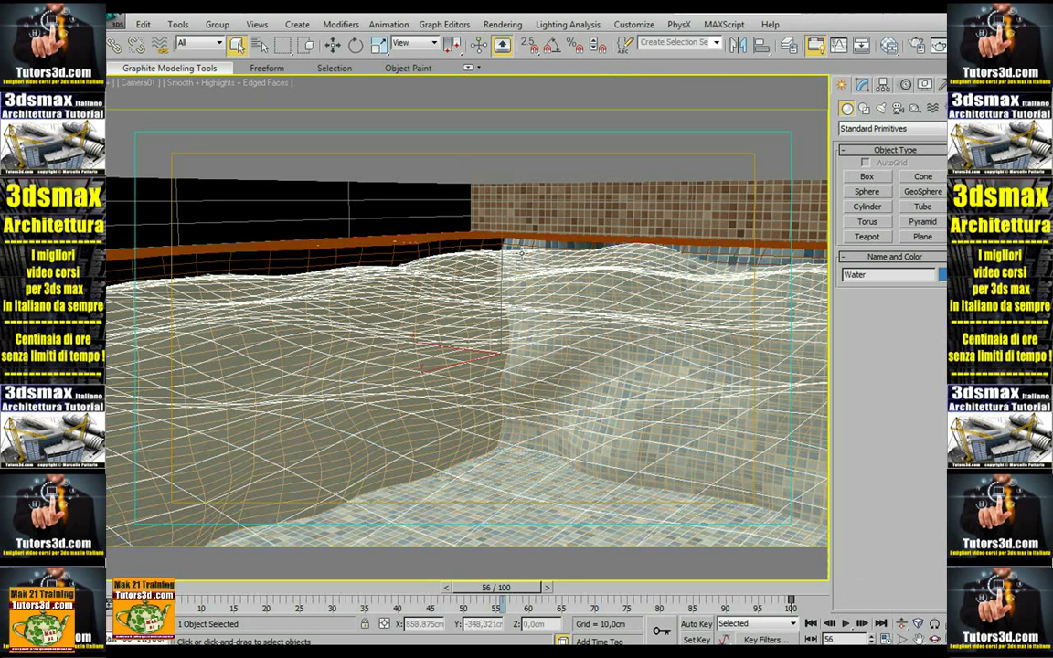
pyautogui.click(146, 82)
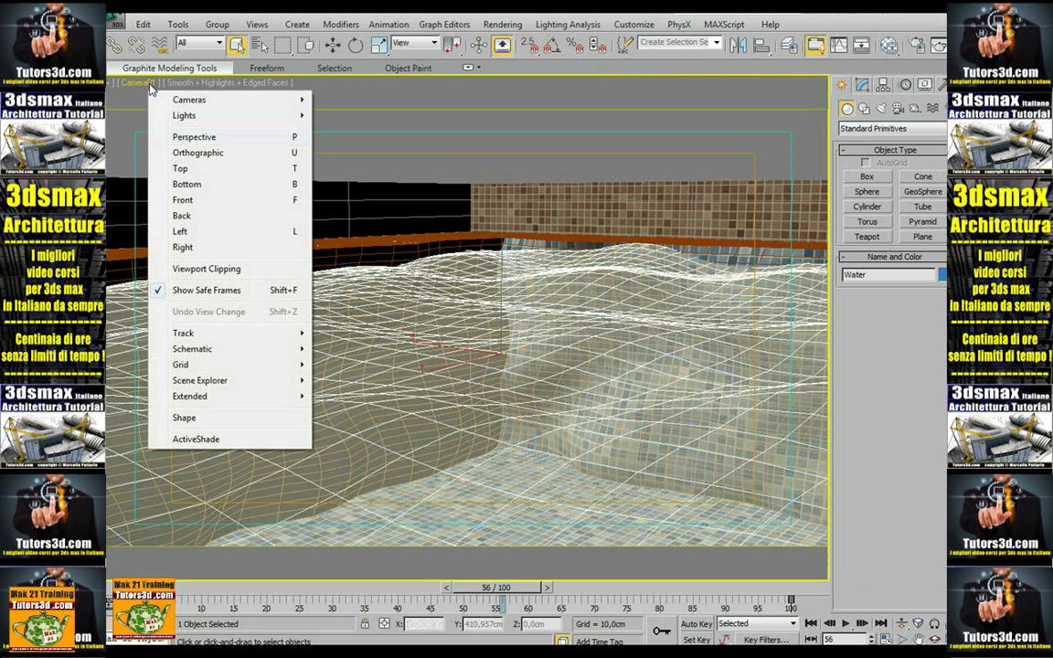
# Step: Switch to Perspective without edged faces and hide the Water surface to reveal the pool
pyautogui.click(195, 139)
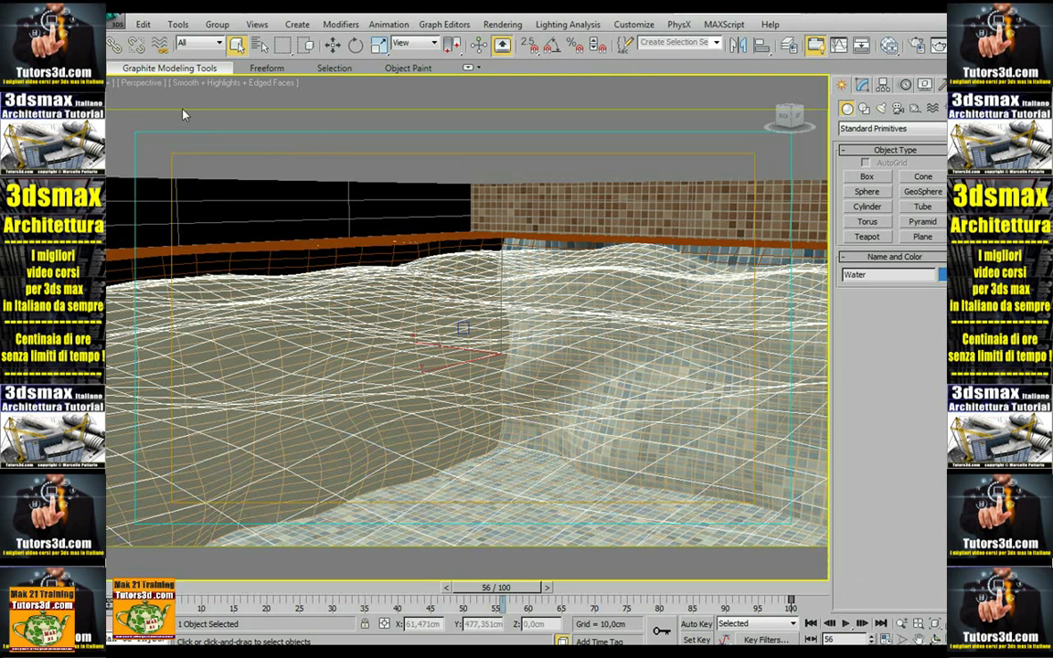
pyautogui.click(270, 84)
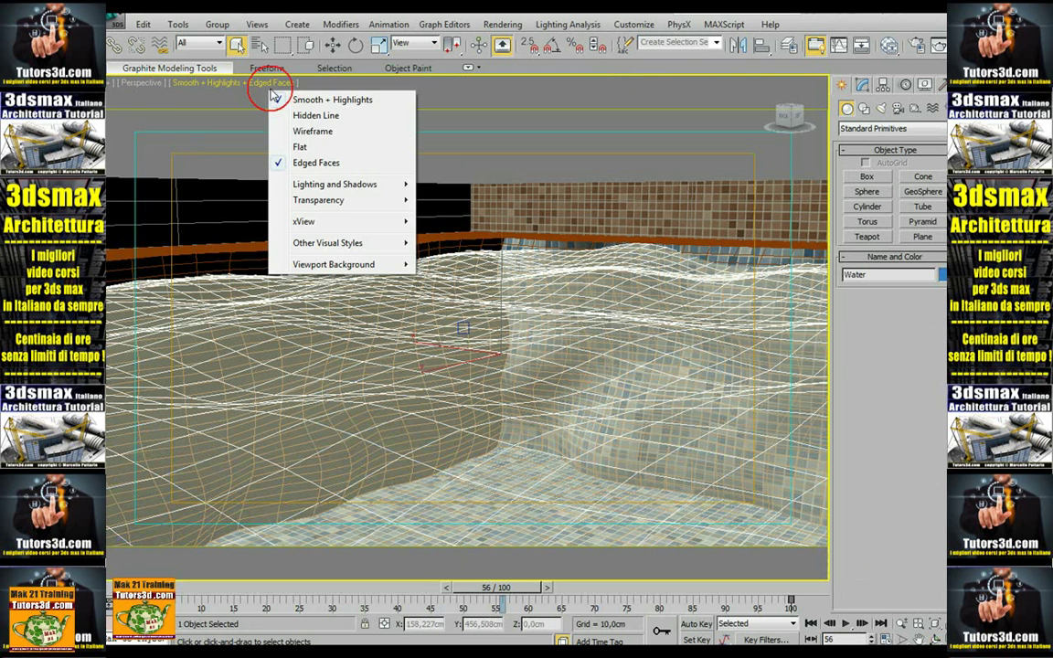
pyautogui.click(290, 157)
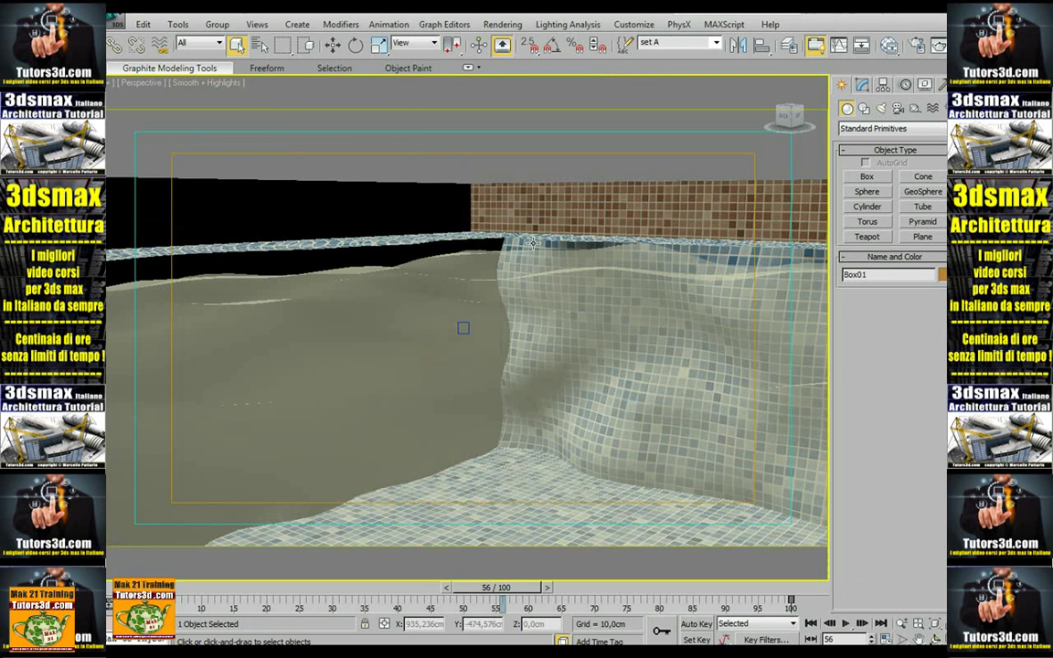
pyautogui.rightClick(535, 283)
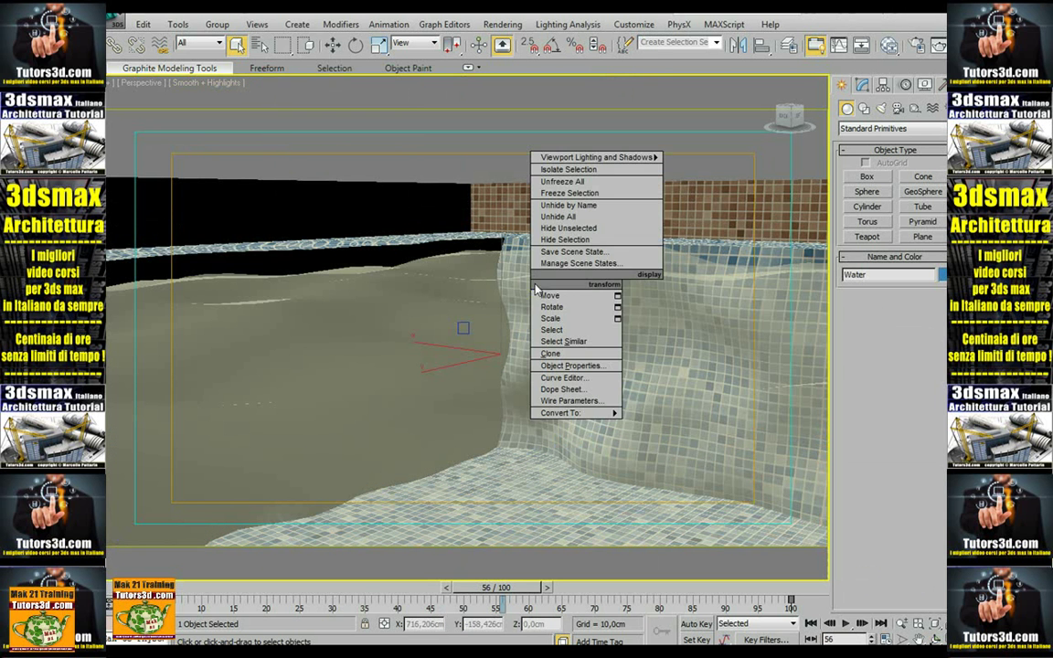
pyautogui.click(553, 241)
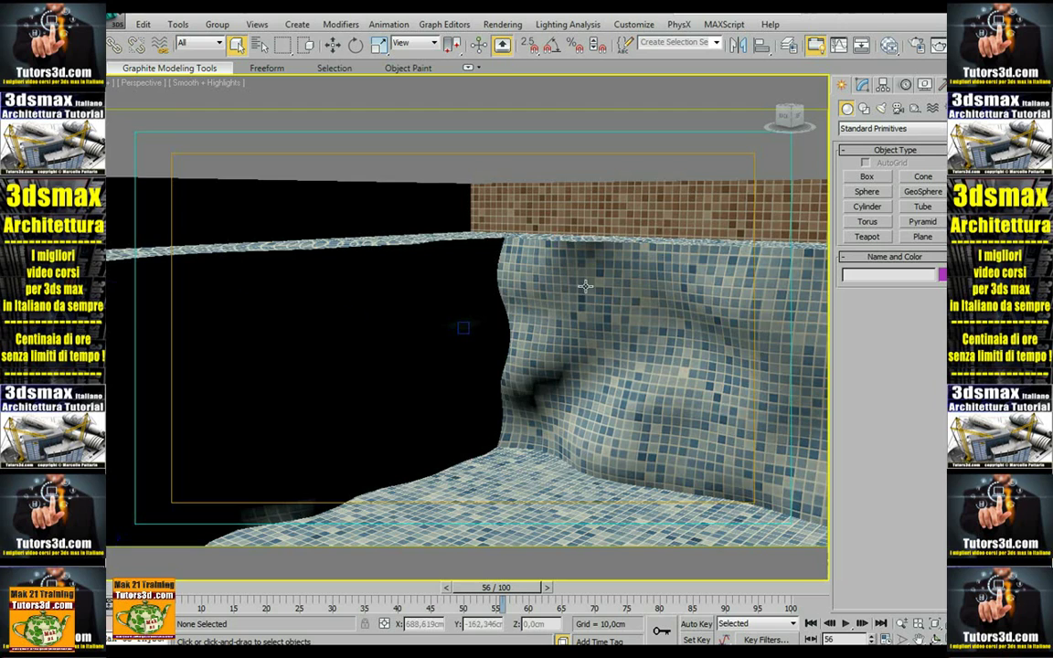
pyautogui.keyDown('alt'); pyautogui.moveTo(571, 285); pyautogui.dragTo(464, 288, button='middle'); pyautogui.keyUp('alt')
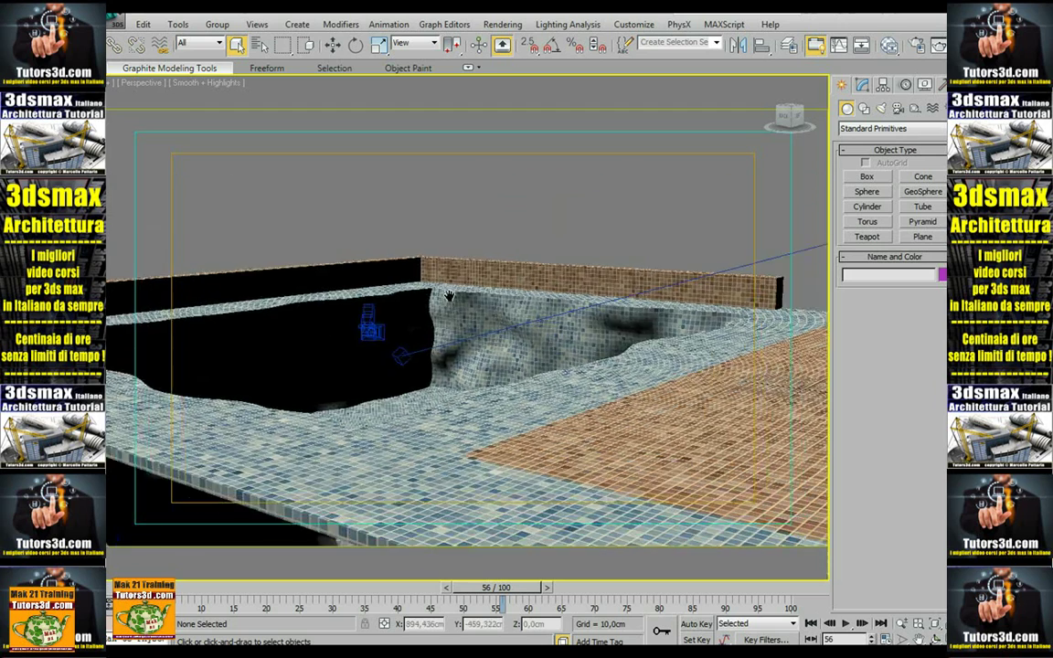
# Step: Orbit, zoom and pan in close on the pool's wavy tiled side wall and deck
pyautogui.moveTo(531, 335)
pyautogui.keyDown('alt'); pyautogui.mouseDown(button='middle')
pyautogui.moveTo(682, 370)
pyautogui.moveTo(592, 339)
pyautogui.moveTo(677, 358)
pyautogui.moveTo(688, 308)
pyautogui.moveTo(682, 328)
pyautogui.moveTo(553, 327)
pyautogui.mouseUp(button='middle'); pyautogui.keyUp('alt')
pyautogui.scroll(2, 554, 327)
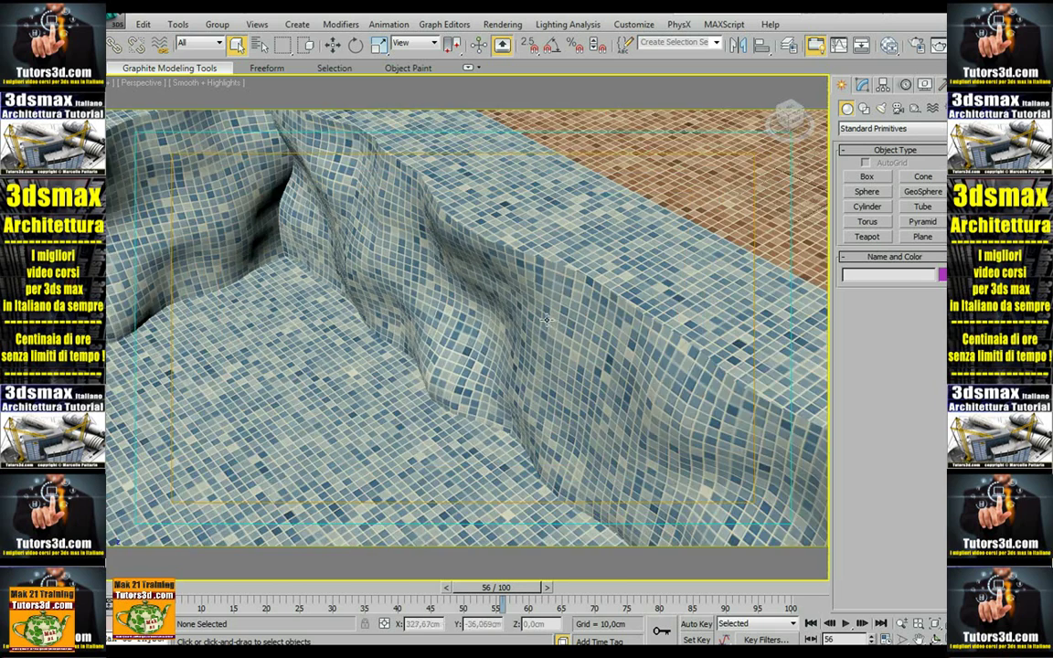
pyautogui.scroll(2, 494, 288)
pyautogui.scroll(2, 489, 301)
pyautogui.scroll(2, 505, 311)
pyautogui.scroll(-1, 505, 311)
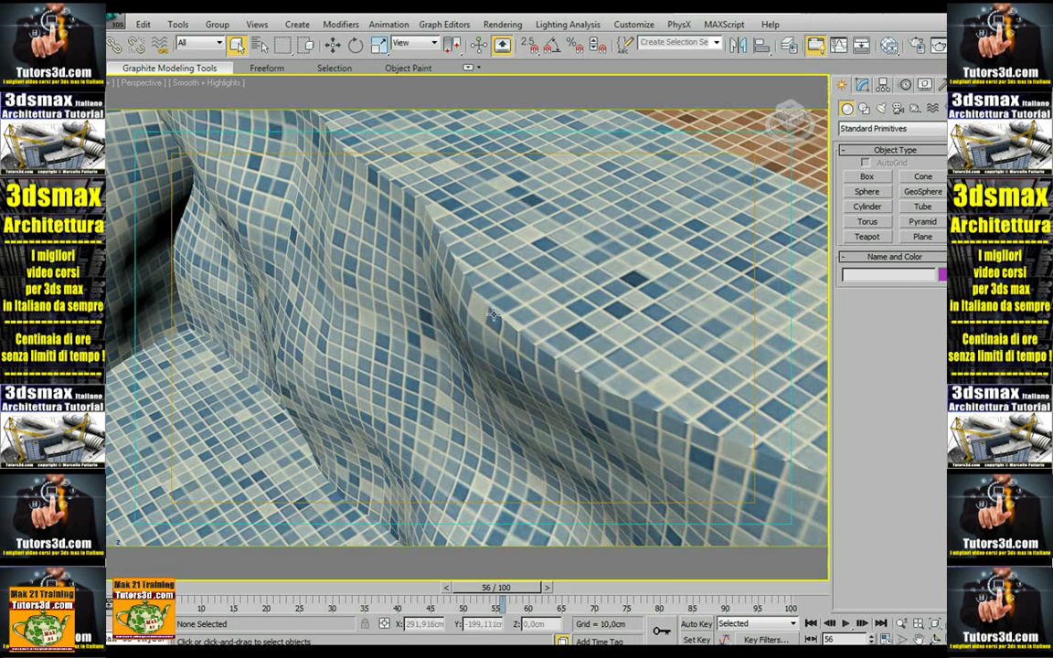
pyautogui.moveTo(615, 379)
pyautogui.mouseDown(button='middle')
pyautogui.moveTo(546, 347)
pyautogui.moveTo(471, 267)
pyautogui.moveTo(484, 278)
pyautogui.mouseUp(button='middle')
pyautogui.scroll(1, 471, 267)
pyautogui.scroll(1, 471, 267)
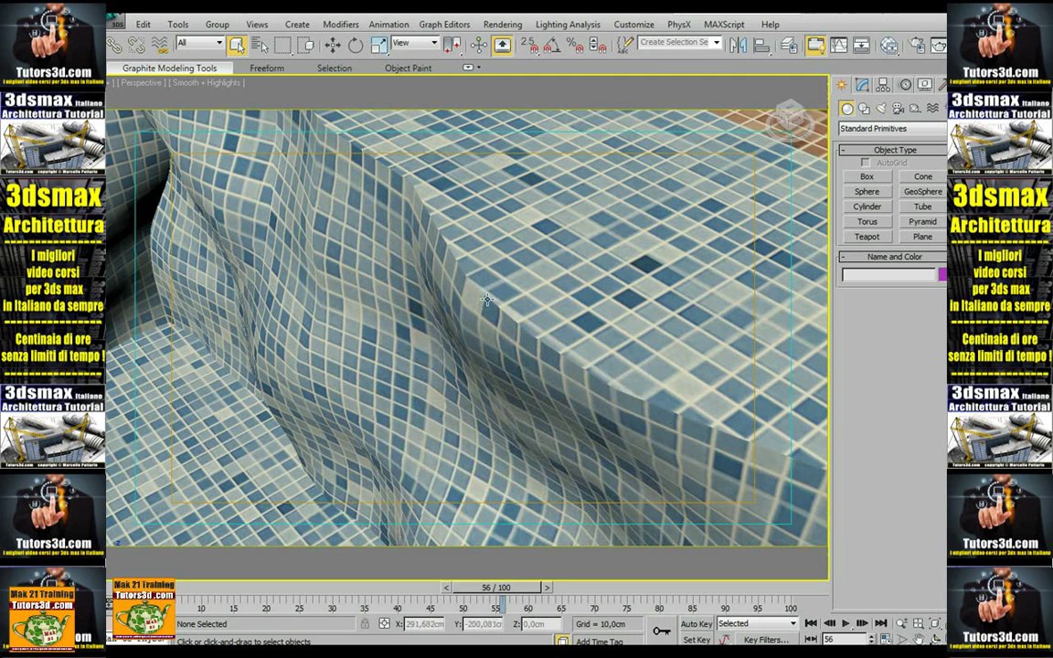
# Step: Orbit around the tiled bench and warped pool corner, zooming in and out
pyautogui.moveTo(500, 285)
pyautogui.keyDown('alt'); pyautogui.mouseDown(button='middle')
pyautogui.moveTo(300, 266)
pyautogui.moveTo(494, 334)
pyautogui.mouseUp(button='middle'); pyautogui.keyUp('alt')
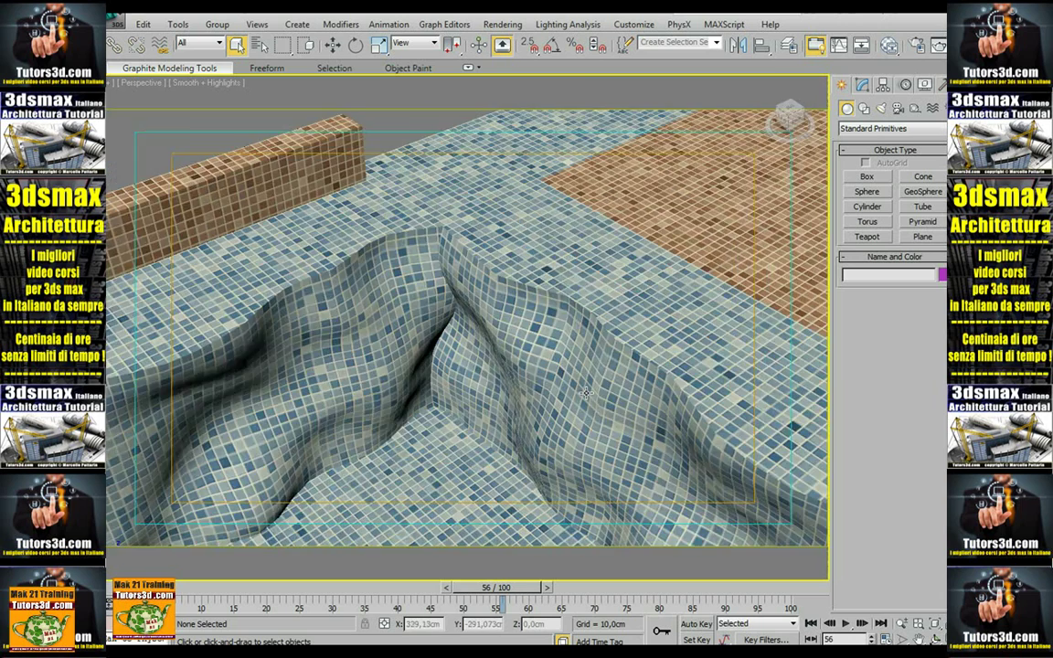
pyautogui.scroll(3, 494, 334)
pyautogui.scroll(-5, 494, 333)
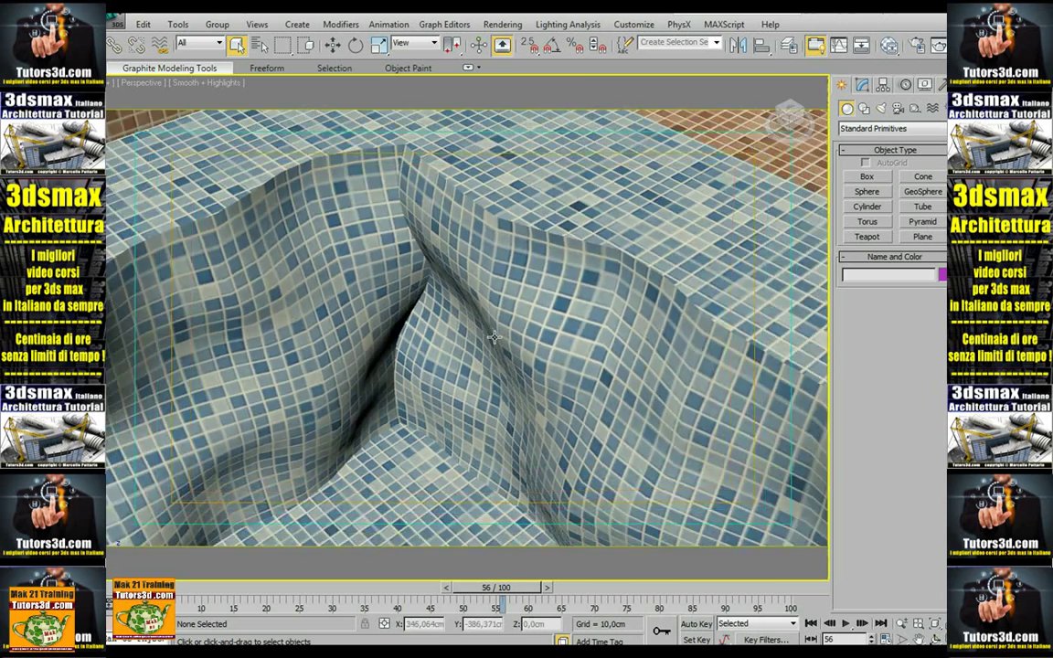
pyautogui.keyDown('alt'); pyautogui.moveTo(494, 333); pyautogui.dragTo(527, 264, button='middle'); pyautogui.keyUp('alt')
pyautogui.scroll(5, 537, 255)
pyautogui.scroll(-2, 539, 255)
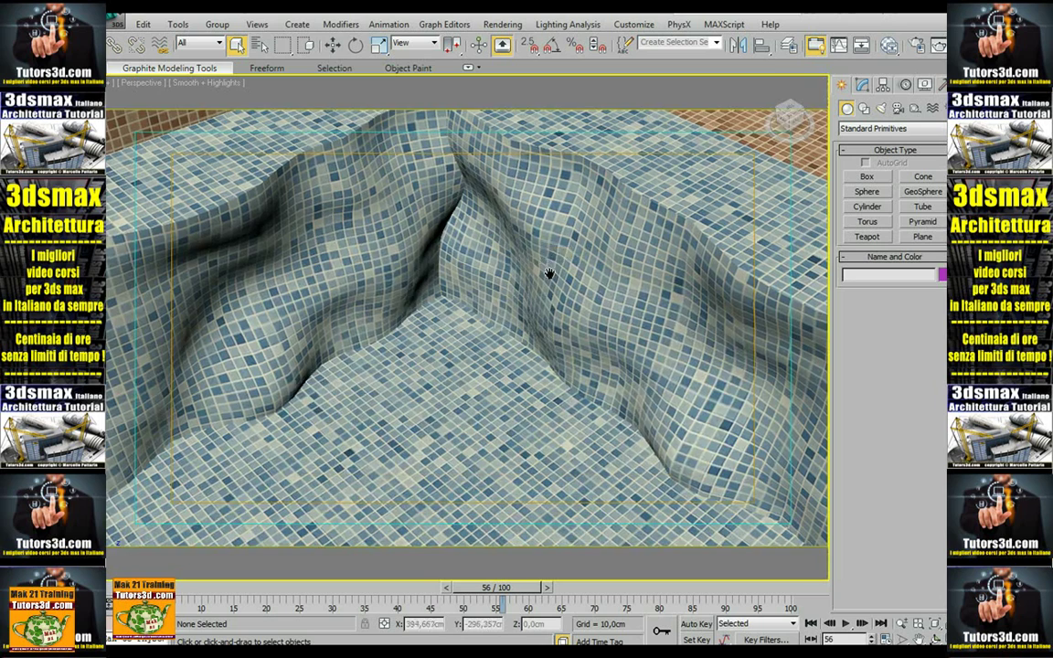
pyautogui.scroll(-3, 546, 276)
pyautogui.scroll(3, 547, 276)
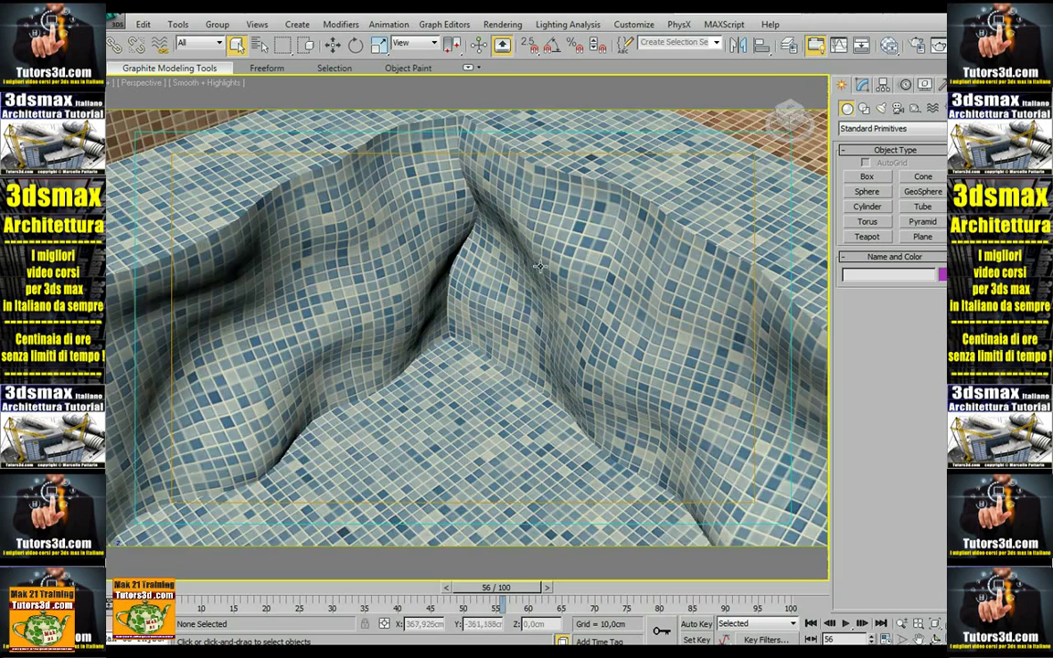
pyautogui.scroll(-2, 501, 291)
pyautogui.scroll(-1, 551, 322)
pyautogui.scroll(1, 548, 322)
pyautogui.scroll(2, 547, 320)
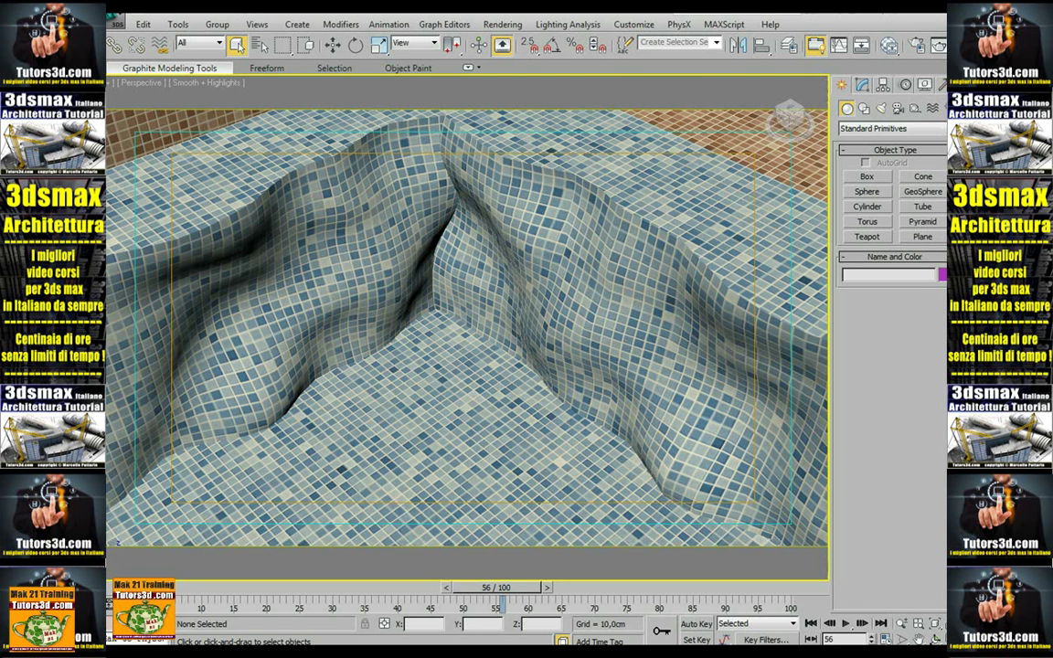
# Step: Drop the next example scene into the viewport and open it without saving the pool scene
pyautogui.moveTo(545, 366); pyautogui.dragTo(517, 376)
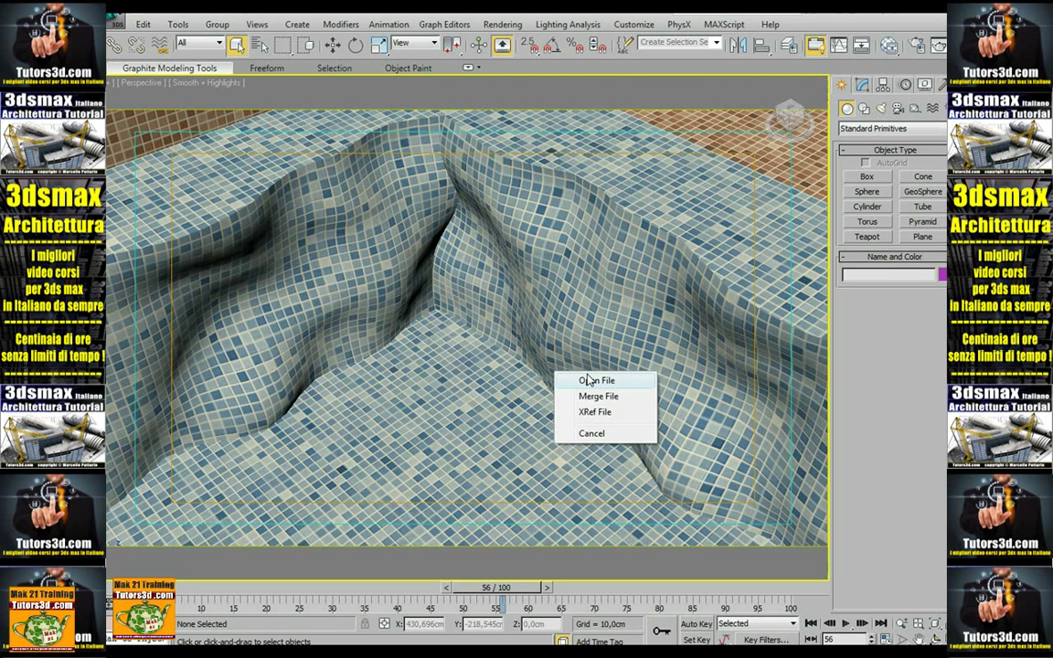
pyautogui.click(590, 378)
pyautogui.click(557, 392)
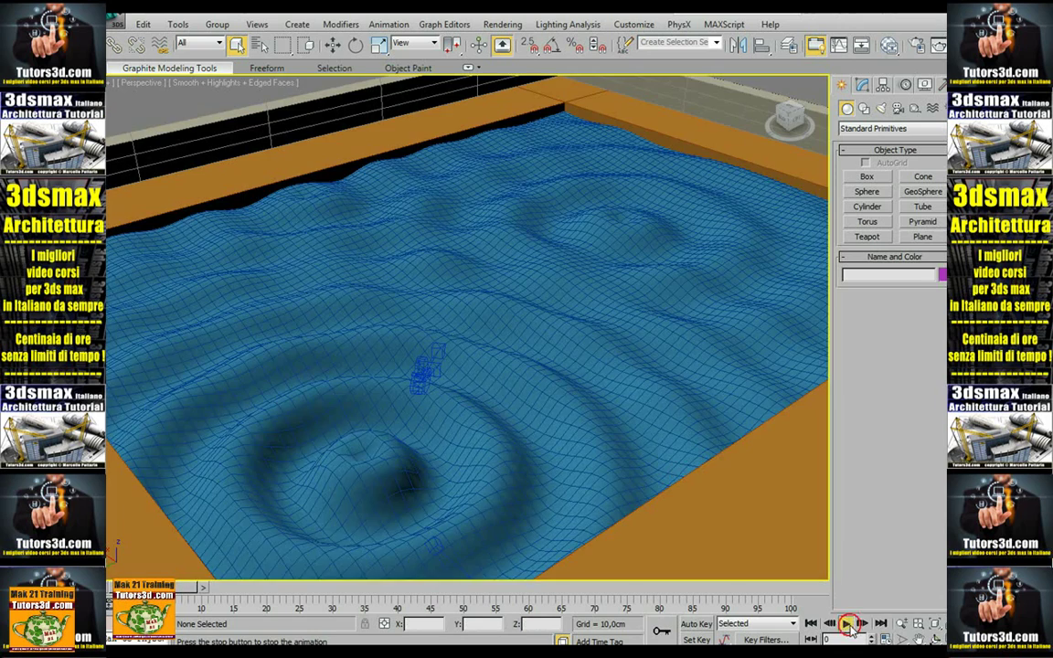
# Step: Play the water ripple animation, stop it, then play it again
pyautogui.click(847, 622)
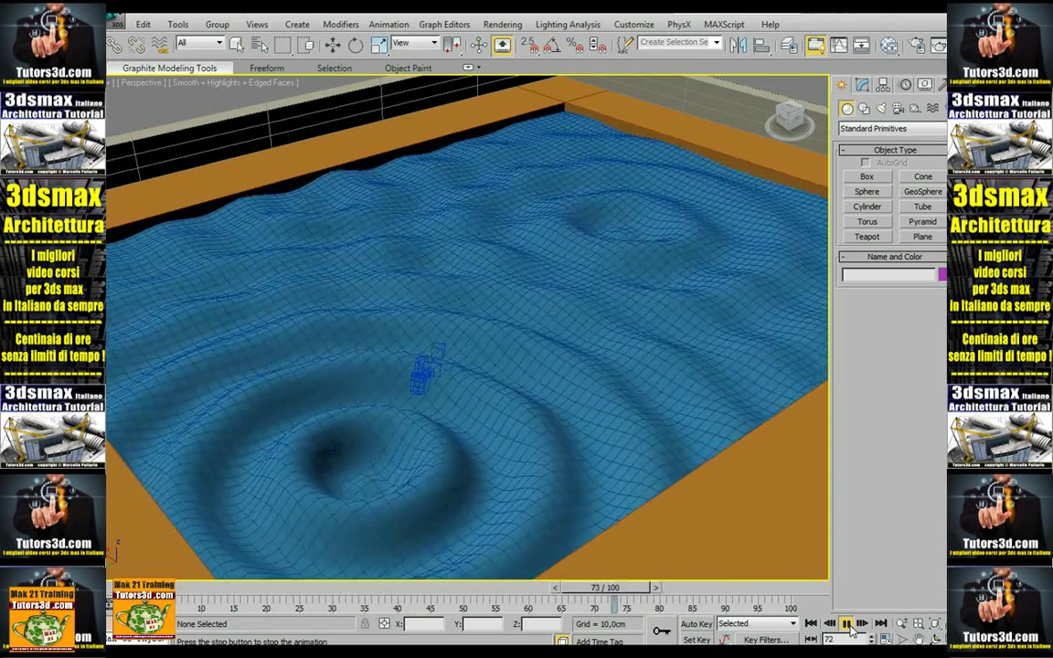
pyautogui.click(847, 622)
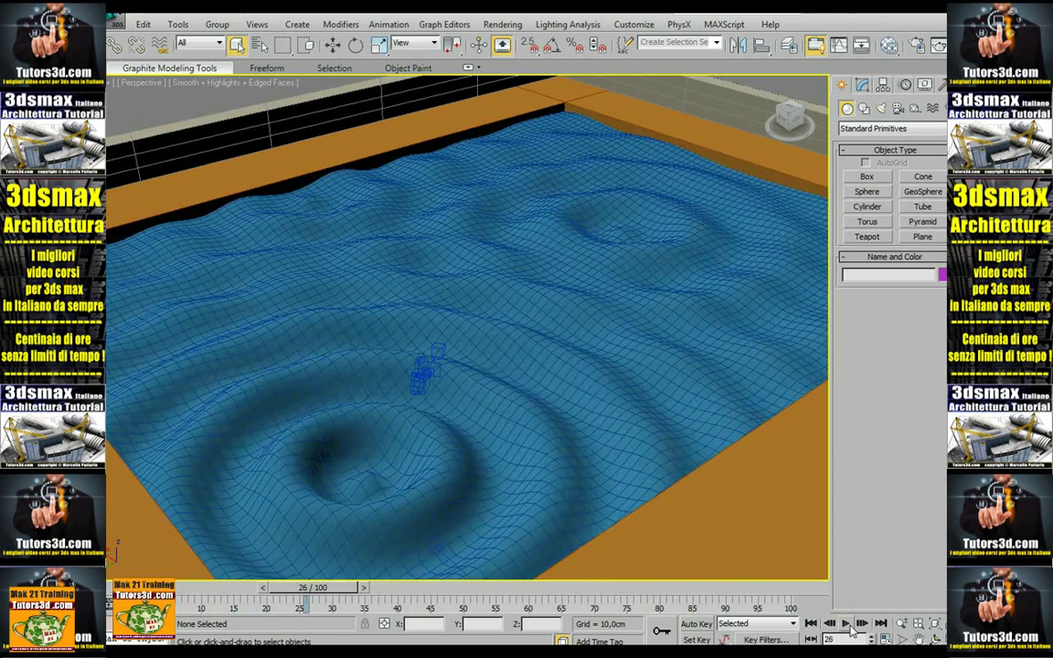
pyautogui.click(848, 625)
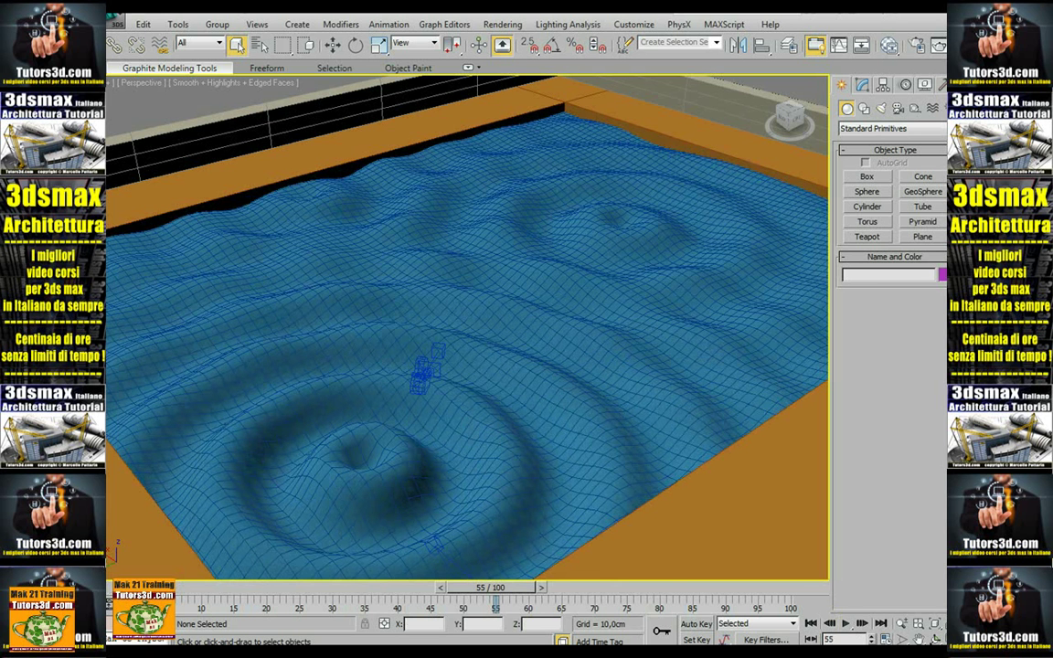
pyautogui.click(630, 418)
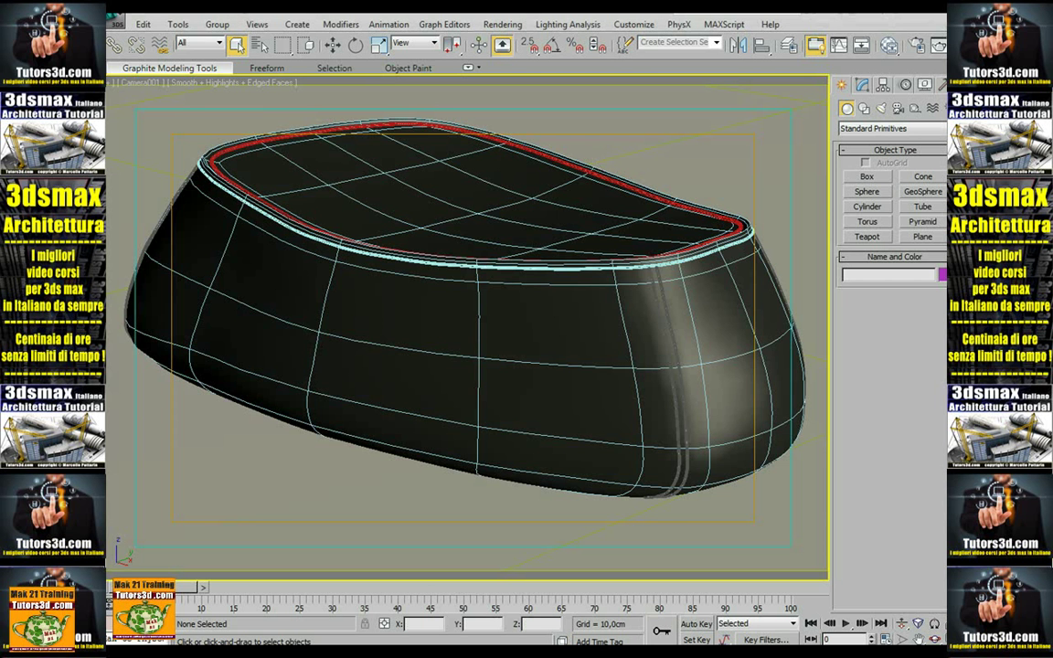
# Step: Open the pouf scene and view the 008_Pouf render, moved to the upper left
pyautogui.click(524, 344)
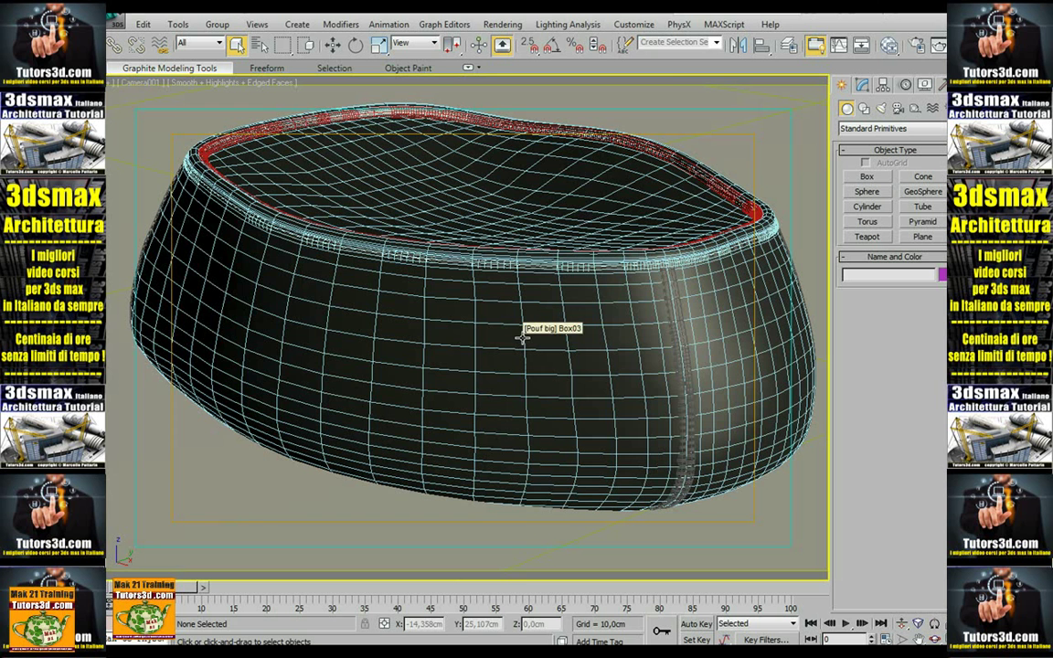
pyautogui.click(502, 24)
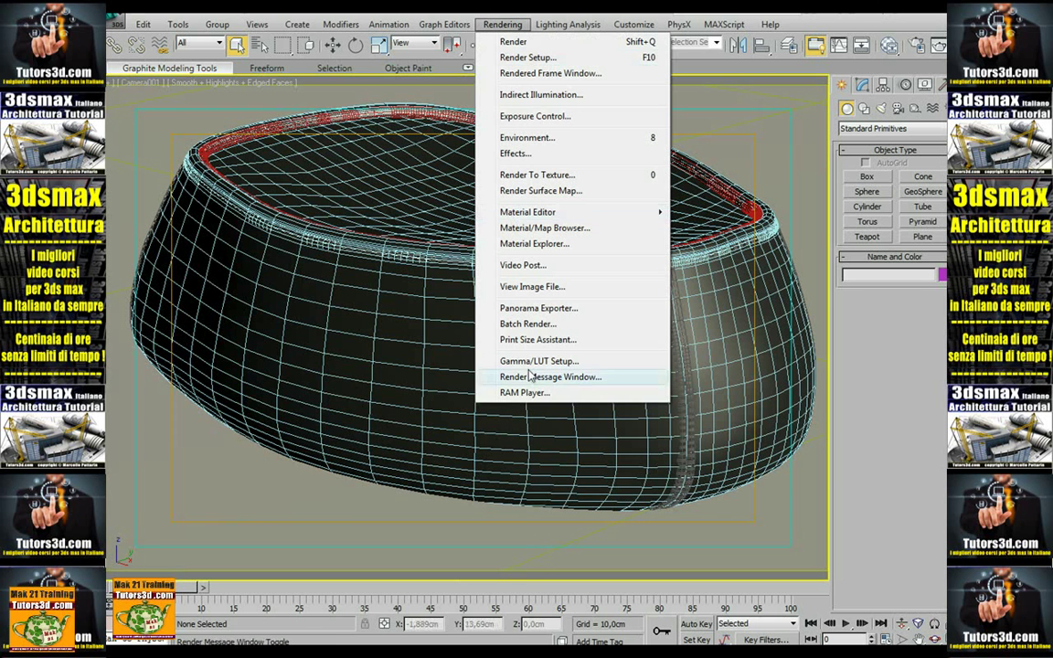
pyautogui.click(530, 286)
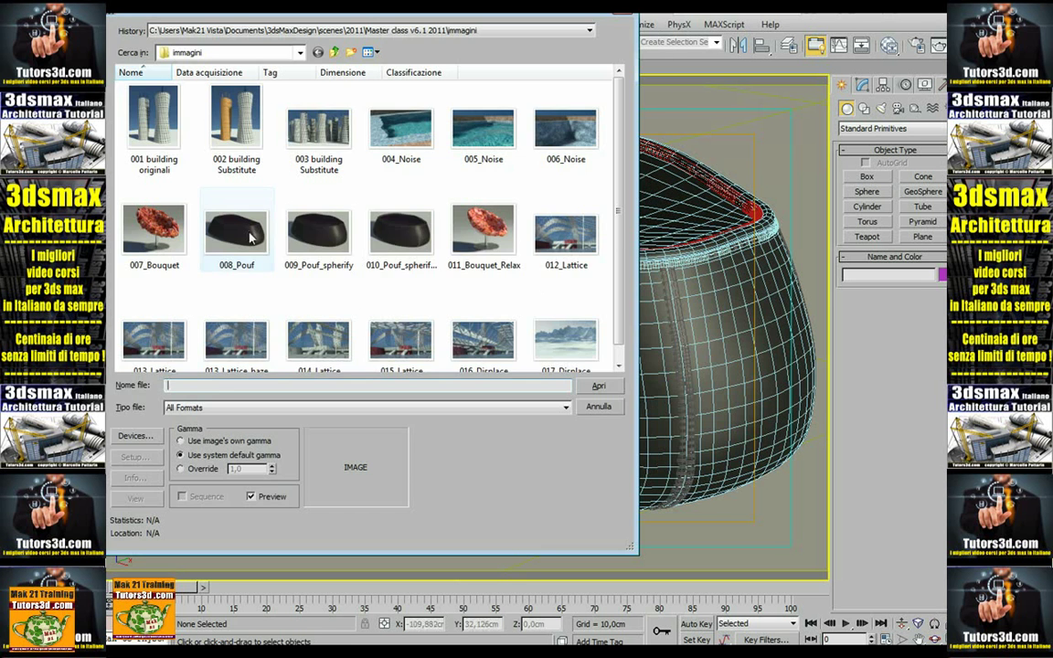
pyautogui.doubleClick(251, 237)
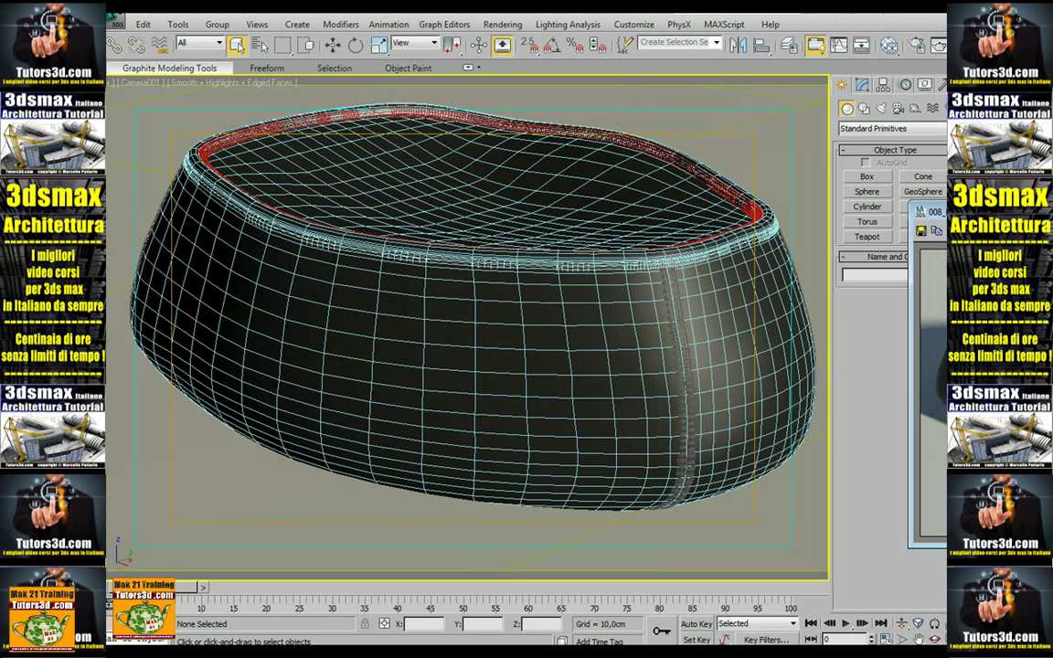
pyautogui.moveTo(334, 144); pyautogui.dragTo(275, 90)
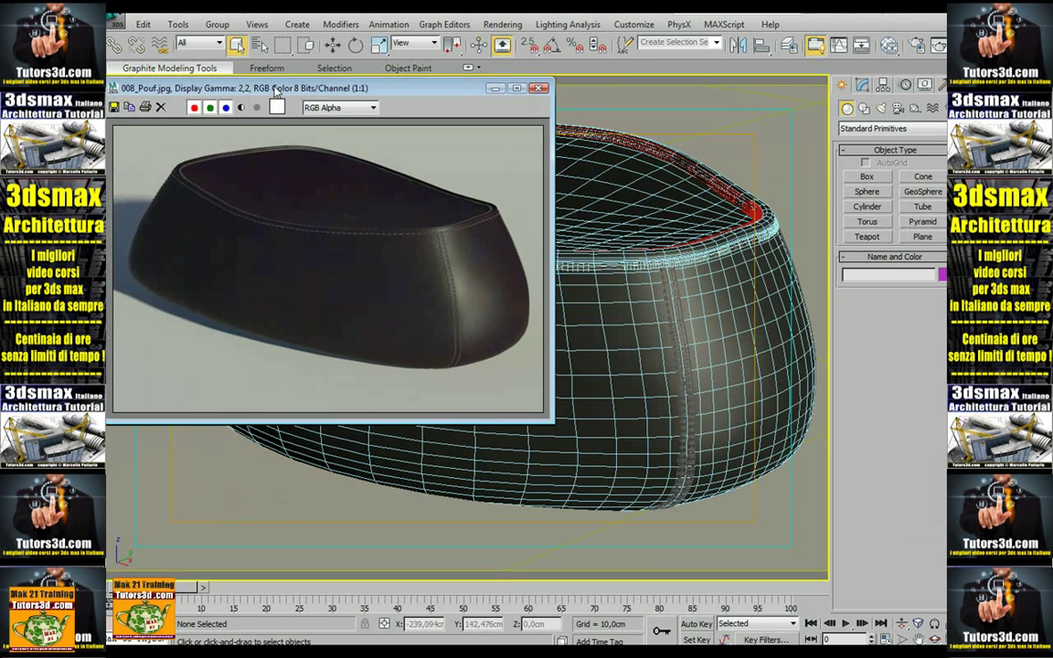
# Step: Open the 010_Pouf_spherify_push render and place it beside the 008_Pouf render
pyautogui.click(503, 24)
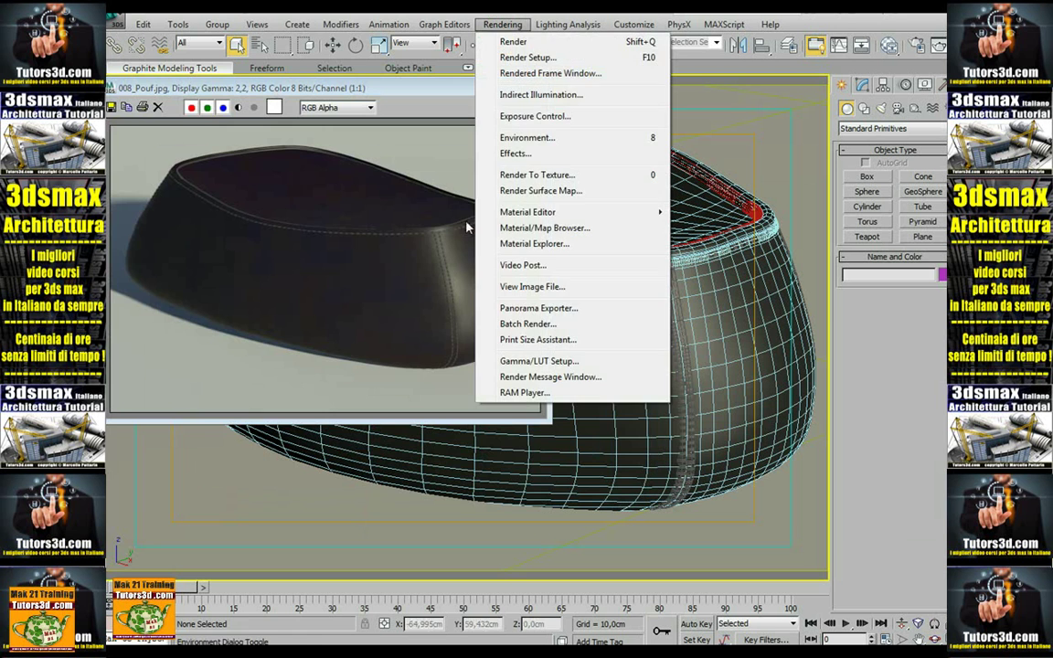
pyautogui.click(516, 286)
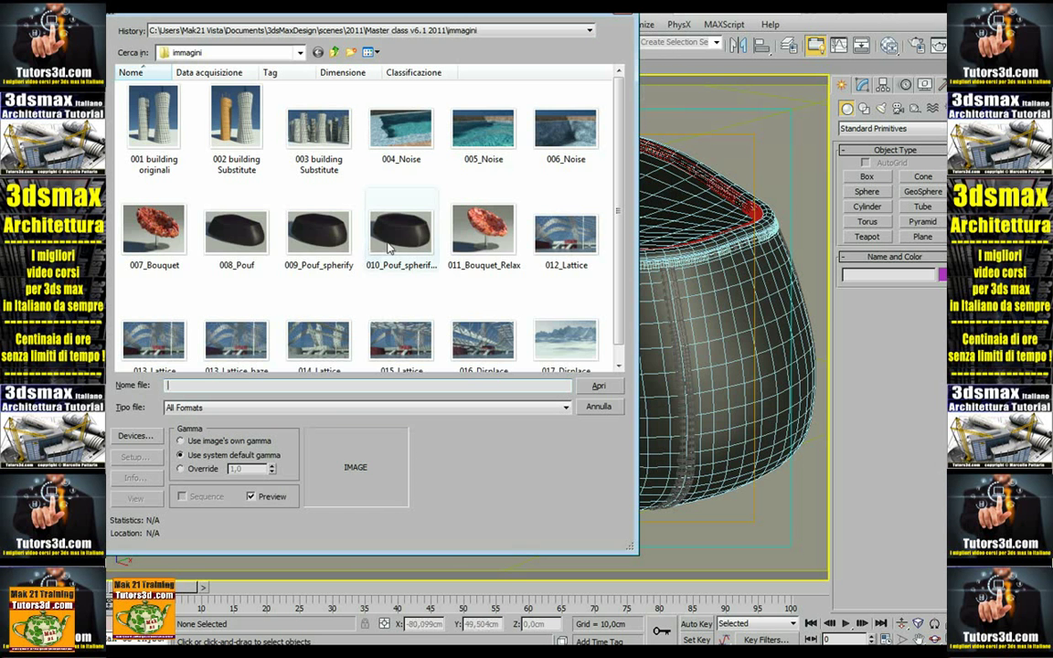
pyautogui.click(388, 245)
pyautogui.click(597, 386)
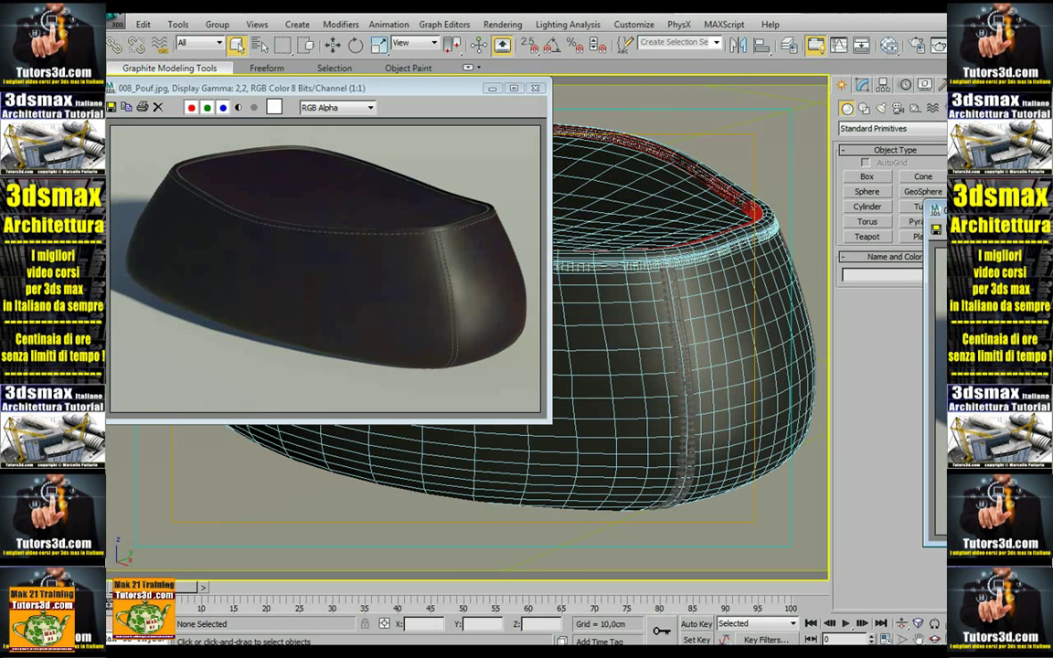
pyautogui.moveTo(651, 358)
pyautogui.mouseDown()
pyautogui.moveTo(643, 301)
pyautogui.moveTo(545, 299)
pyautogui.mouseUp()
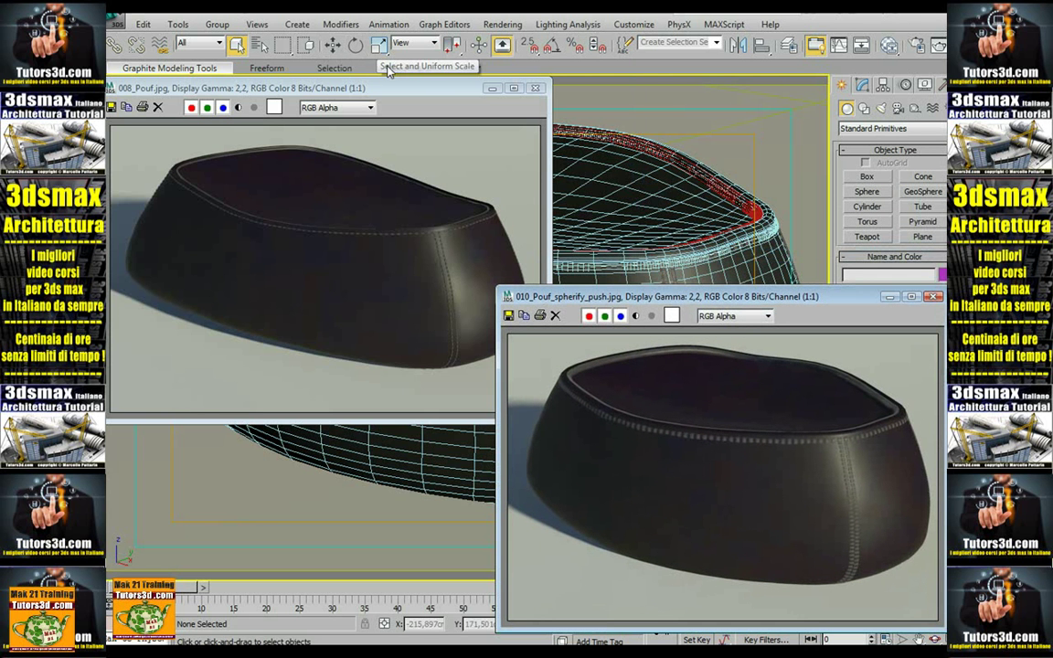
# Step: Close 010_Pouf_spherify_push, compare 008_Pouf over the pouf model, then close it too
pyautogui.click(935, 300)
pyautogui.moveTo(411, 84); pyautogui.dragTo(639, 185)
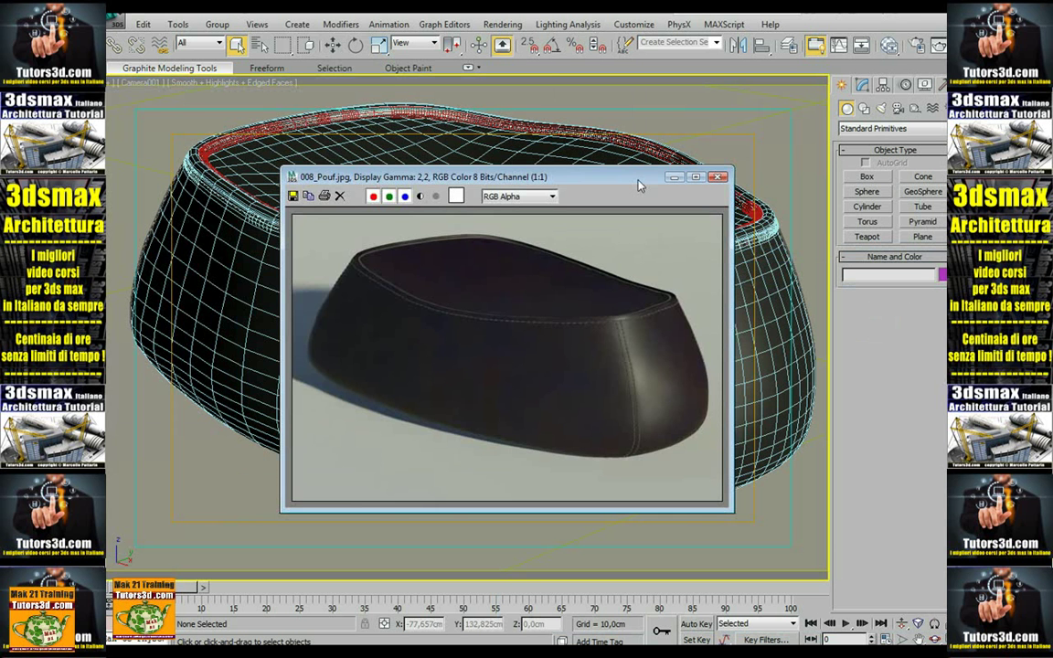
pyautogui.click(718, 176)
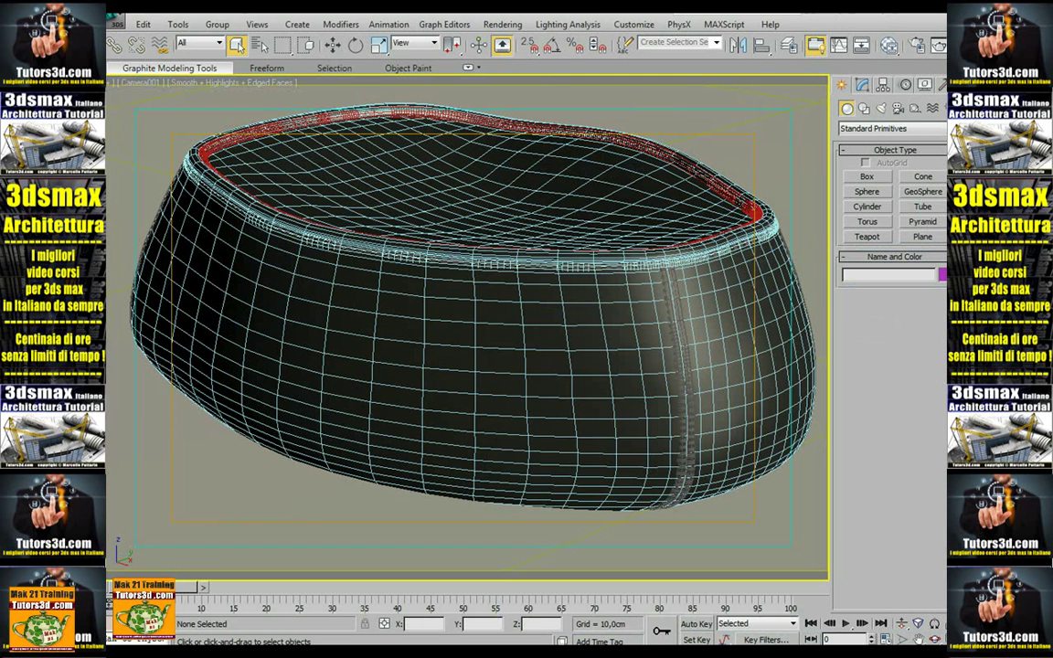
pyautogui.click(902, 382)
# Step: Open the bouquet chair scene, select the Flower seat with angle snap on, then drop in the next file
pyautogui.click(549, 385)
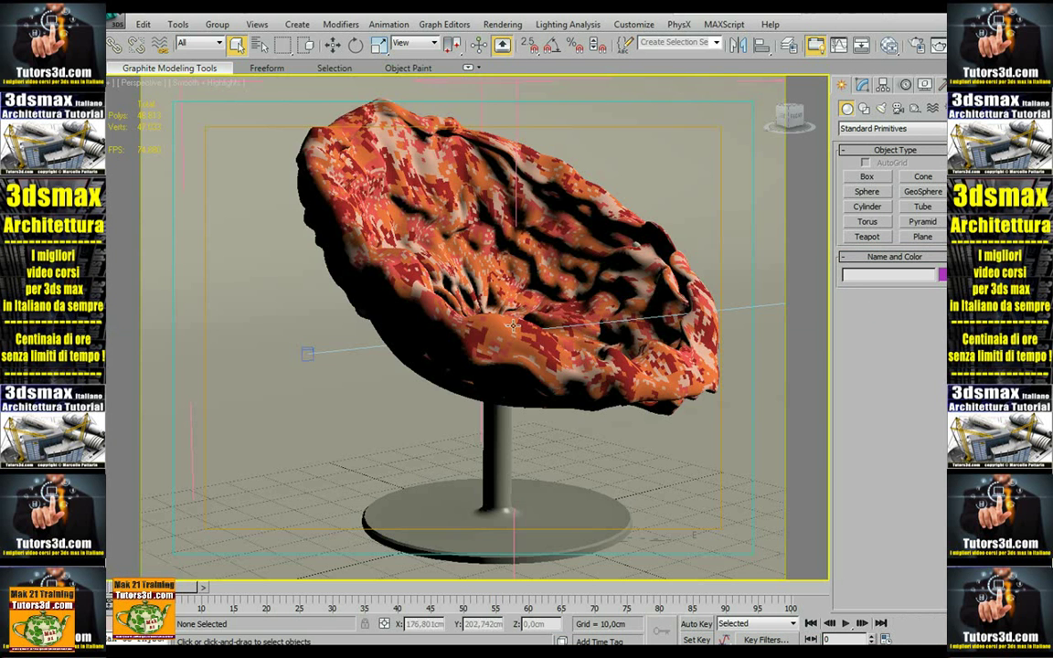
pyautogui.click(509, 334)
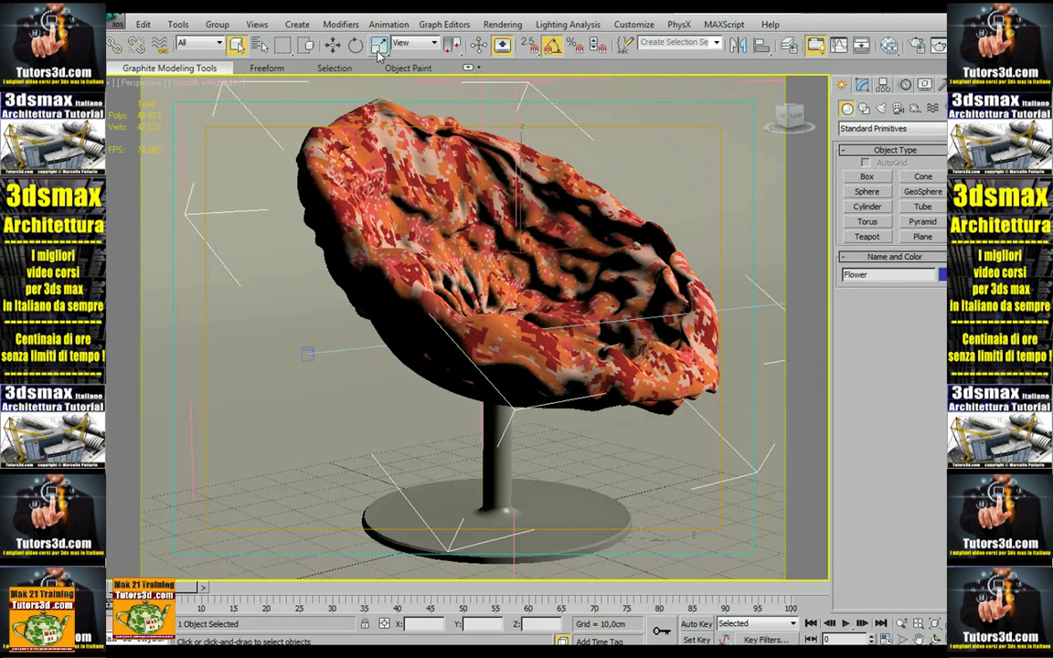
pyautogui.click(480, 44)
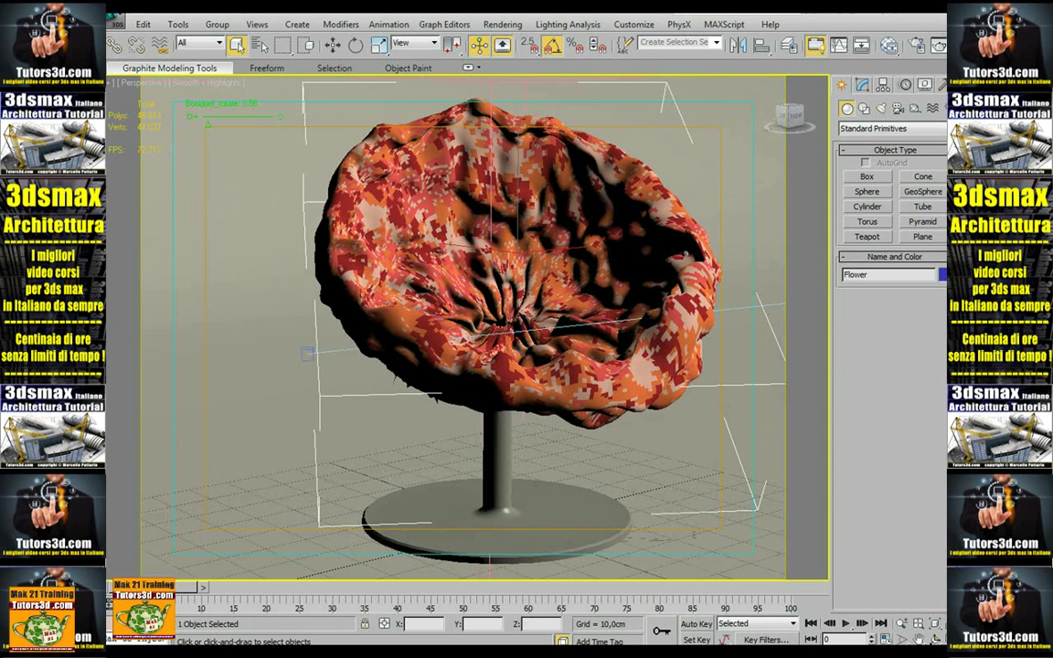
pyautogui.moveTo(684, 366); pyautogui.dragTo(509, 328)
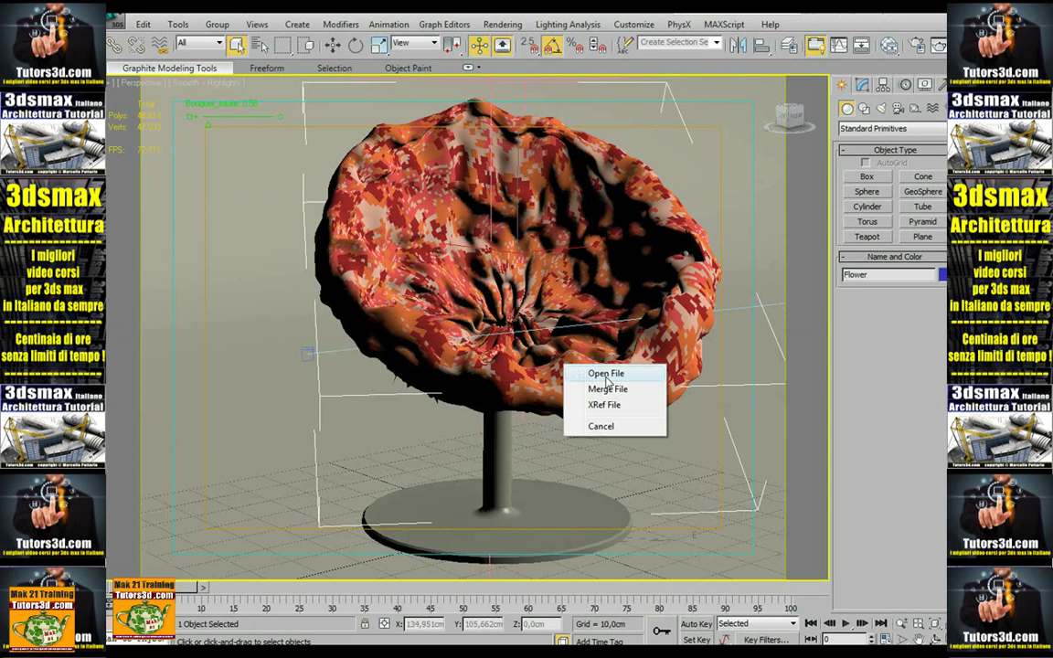
# Step: Open the lattice dome scene without saving the bouquet chair, then start browsing saved render images
pyautogui.click(549, 340)
pyautogui.click(557, 392)
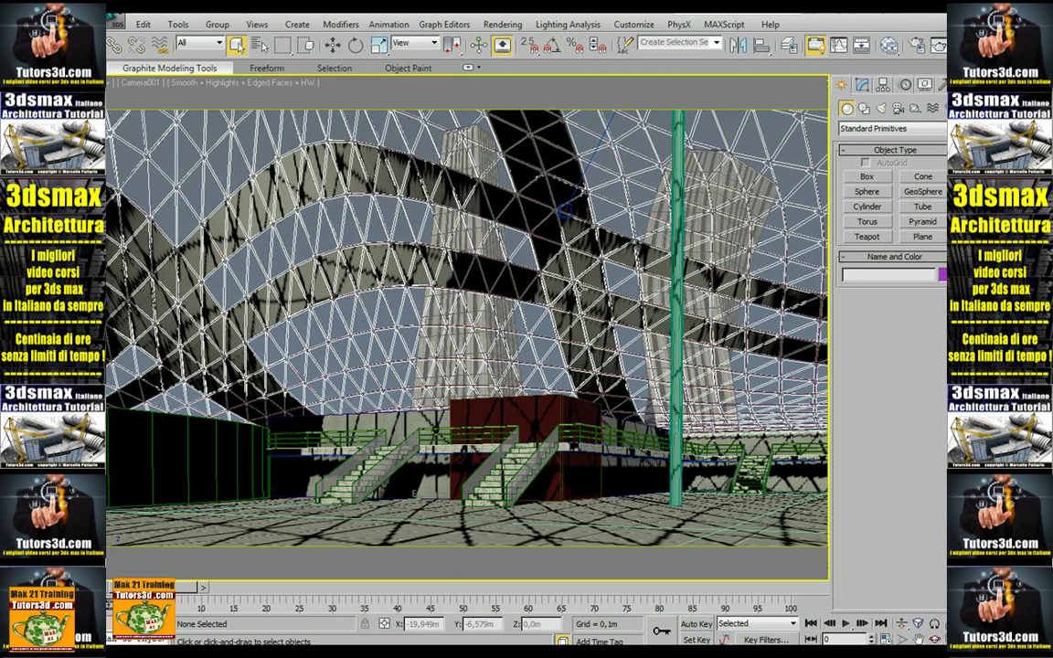
pyautogui.click(509, 30)
pyautogui.click(539, 291)
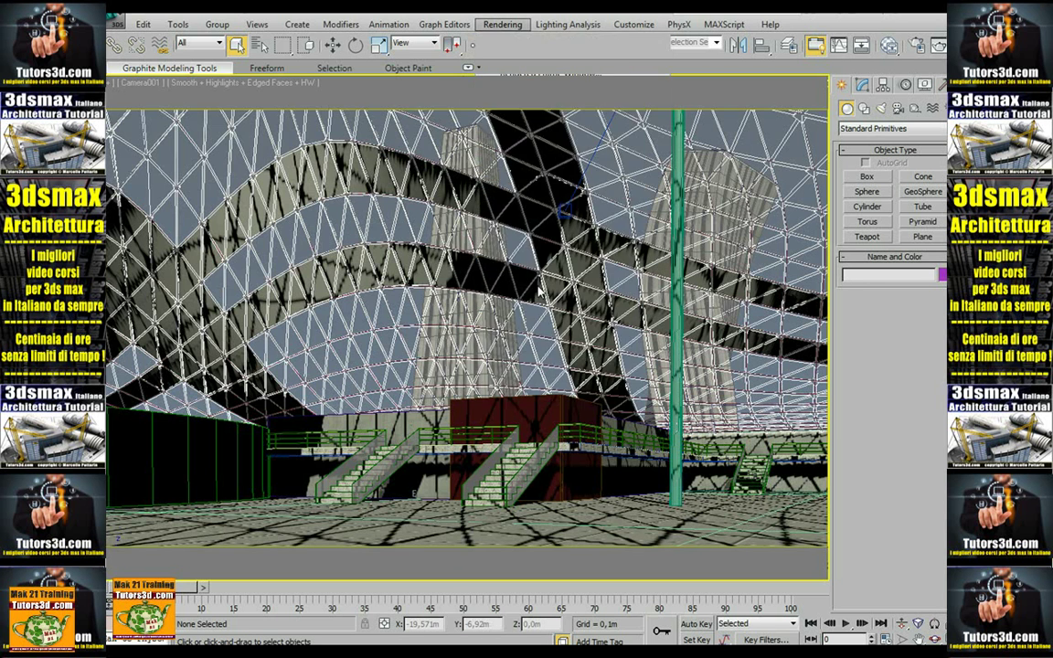
# Step: View the 015_Lattice.jpg render at full size over the dome model, then close it
pyautogui.scroll(-1, 611, 295)
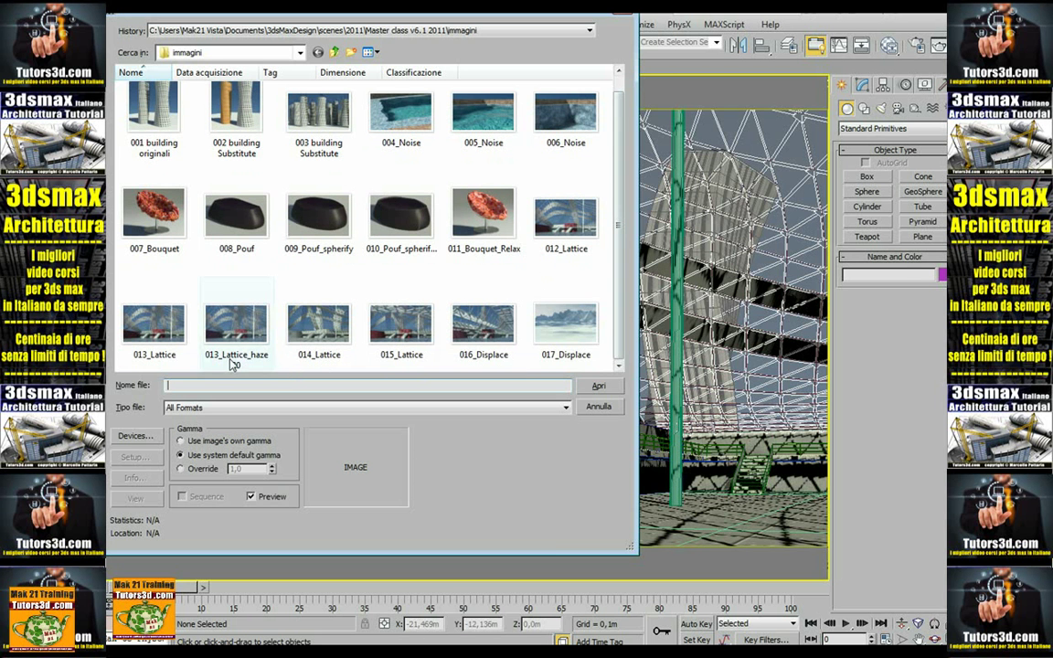
pyautogui.click(400, 334)
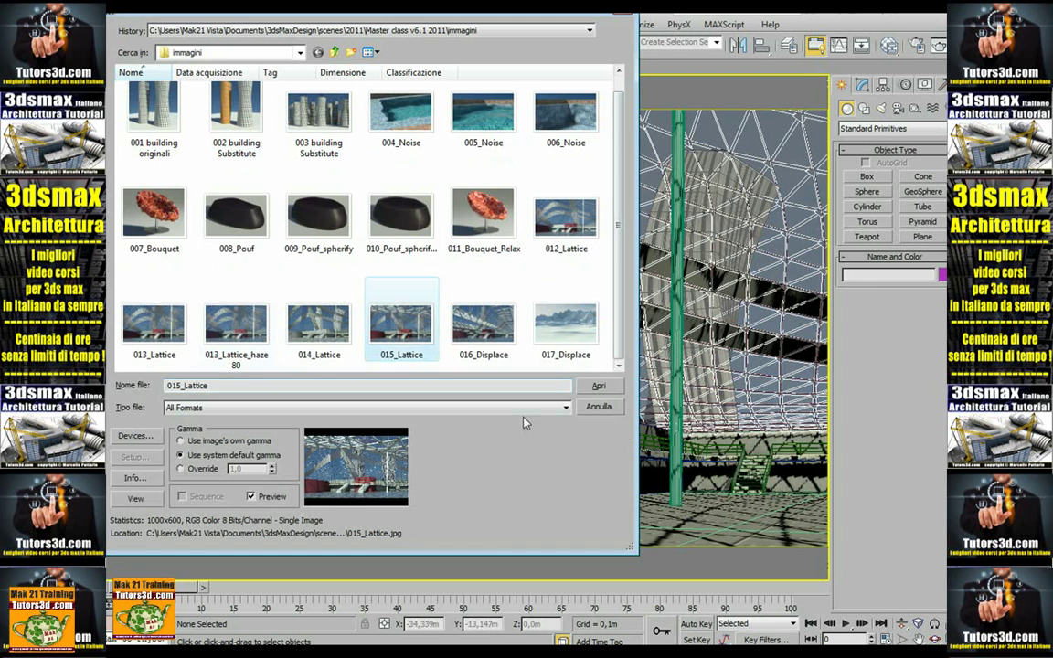
pyautogui.click(599, 386)
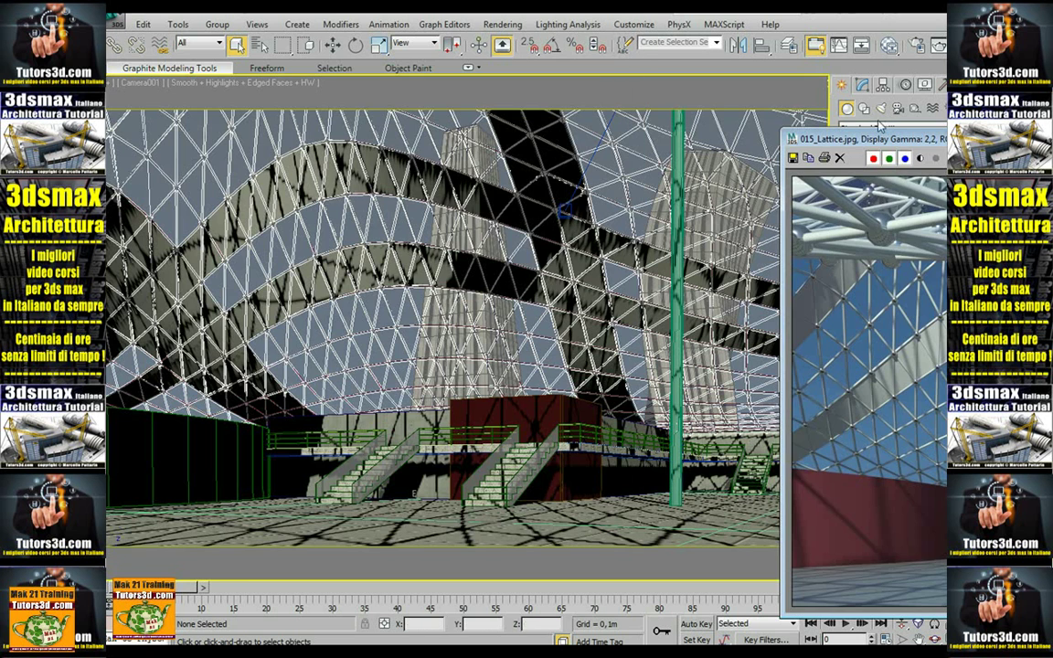
pyautogui.doubleClick(859, 139)
pyautogui.moveTo(282, 85); pyautogui.dragTo(216, 85)
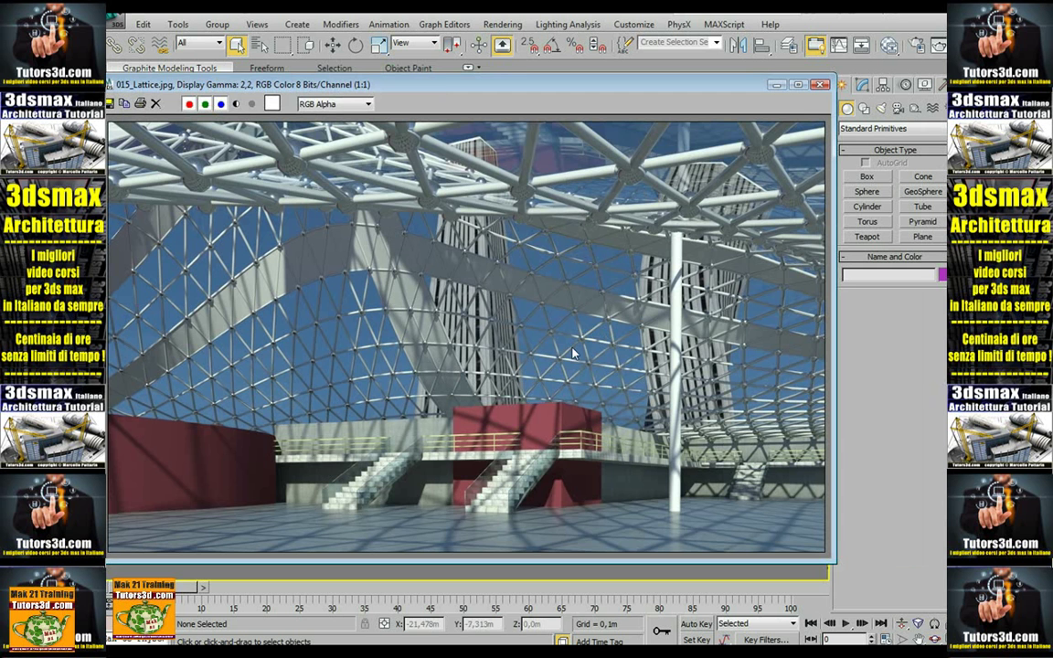
pyautogui.click(822, 86)
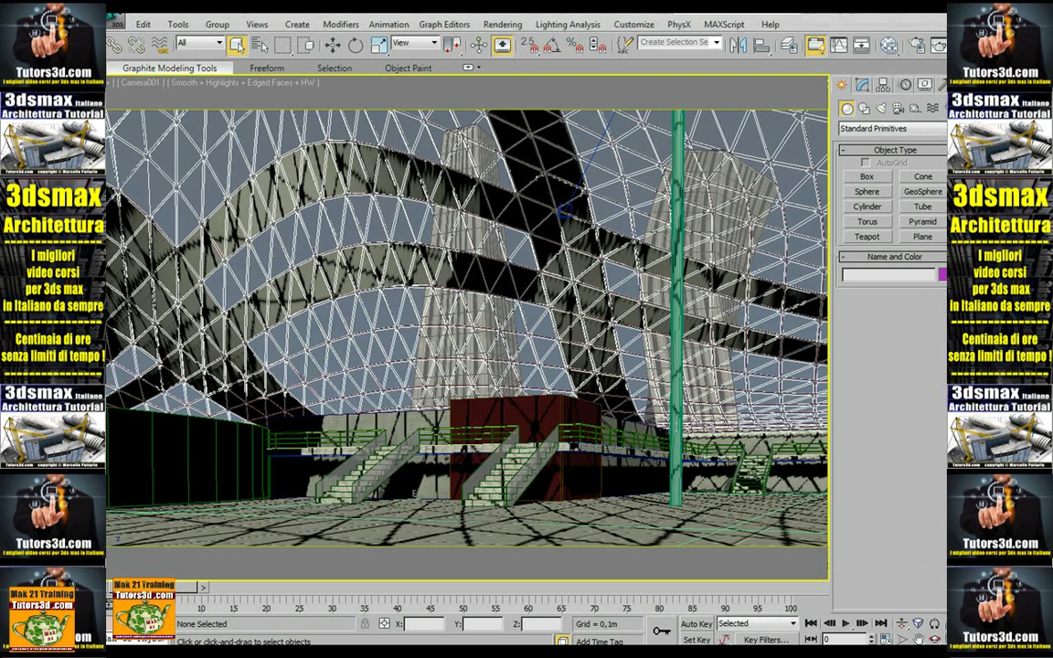
# Step: Open two lattice scene files in turn, ending on the barrel-vault lattice over the staircases
pyautogui.click(631, 425)
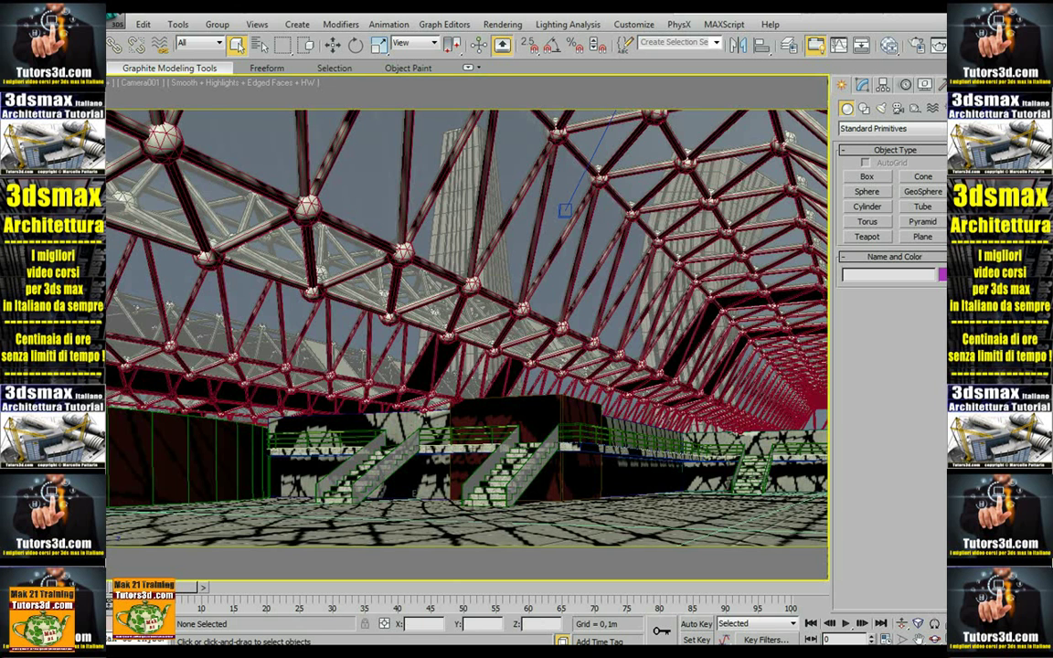
pyautogui.moveTo(587, 368); pyautogui.dragTo(631, 395)
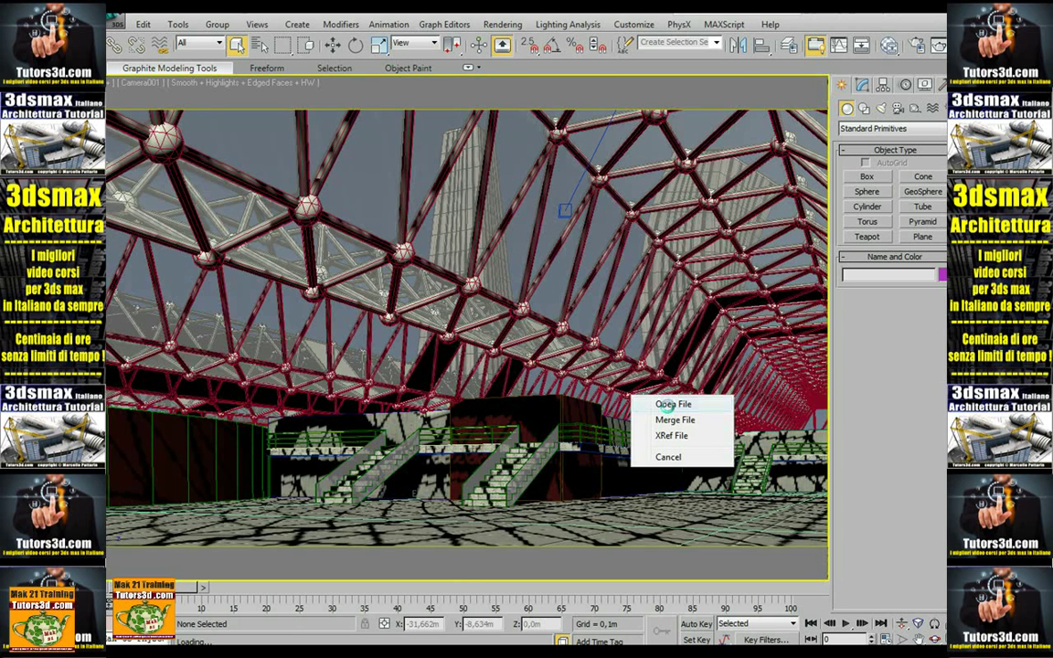
pyautogui.click(665, 404)
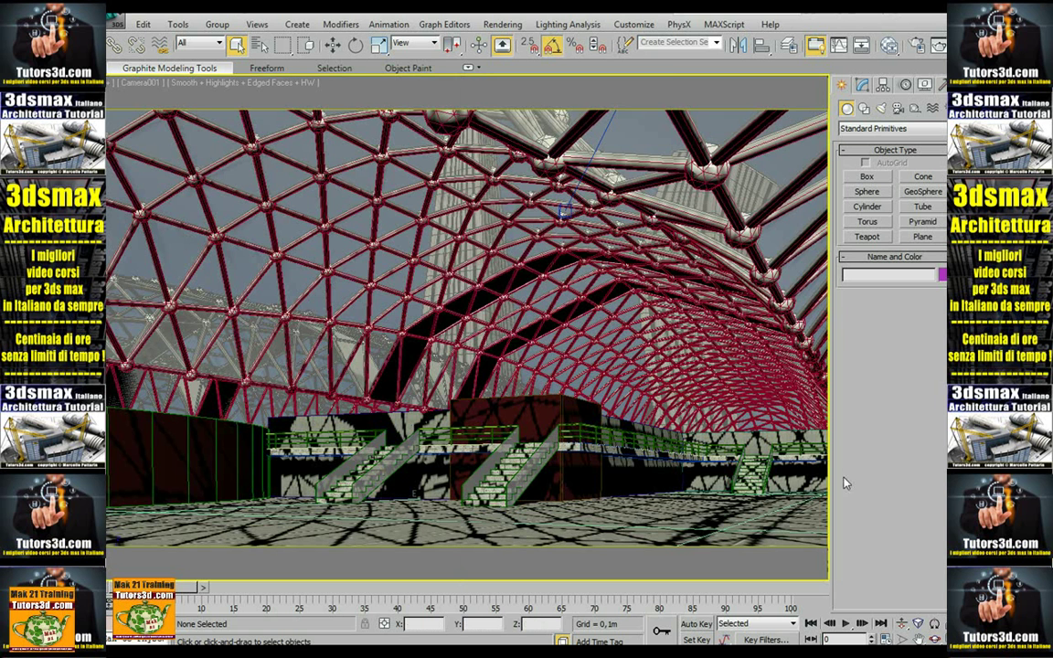
pyautogui.click(505, 24)
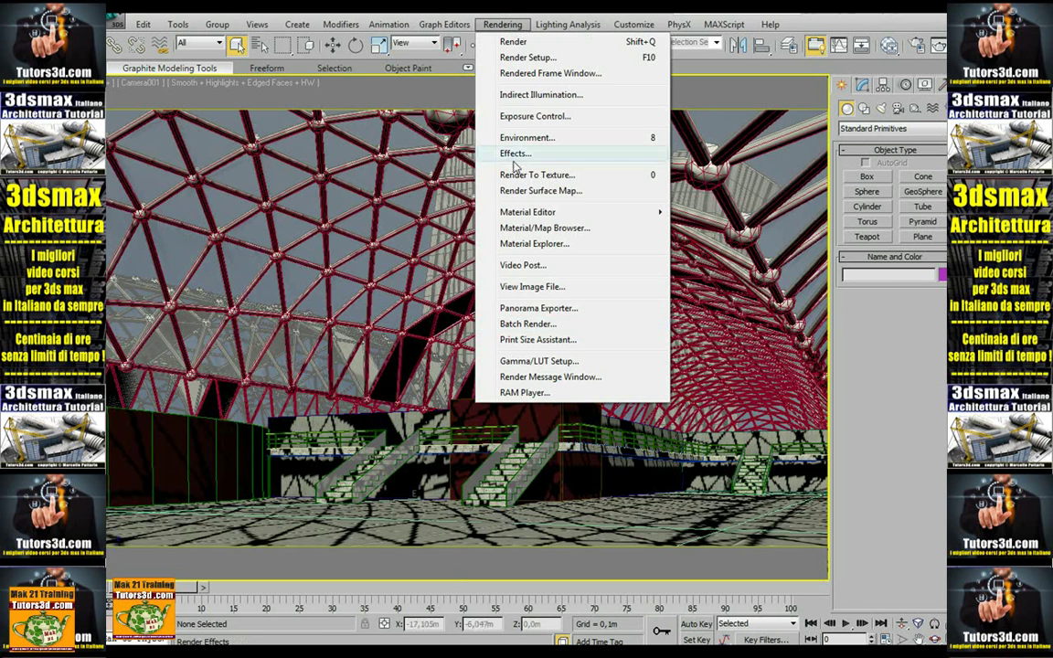
pyautogui.click(532, 290)
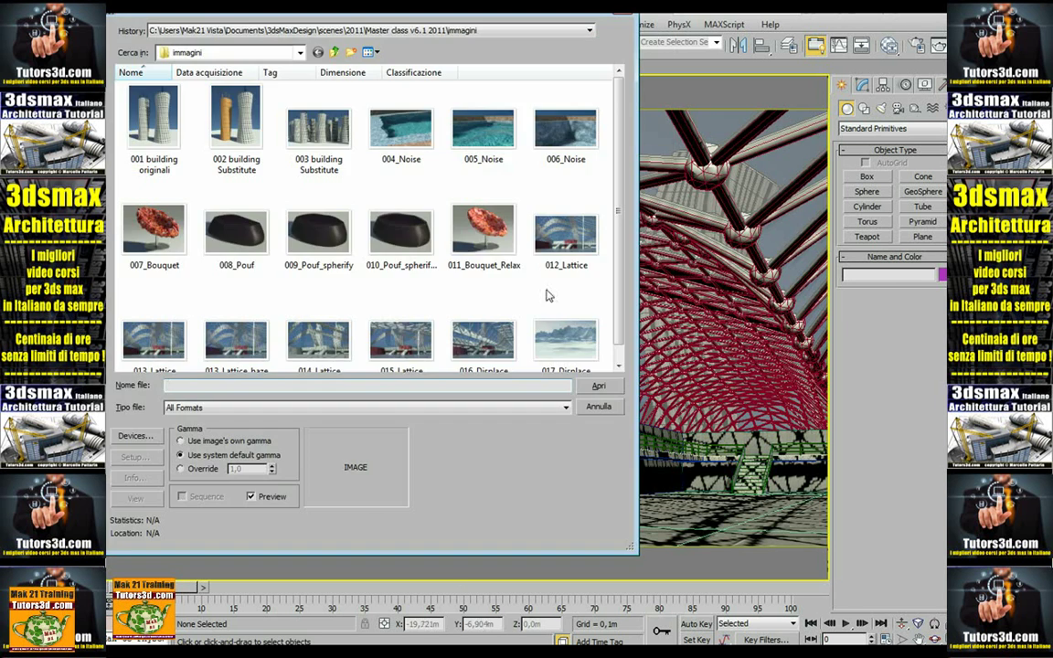
pyautogui.scroll(-1, 484, 302)
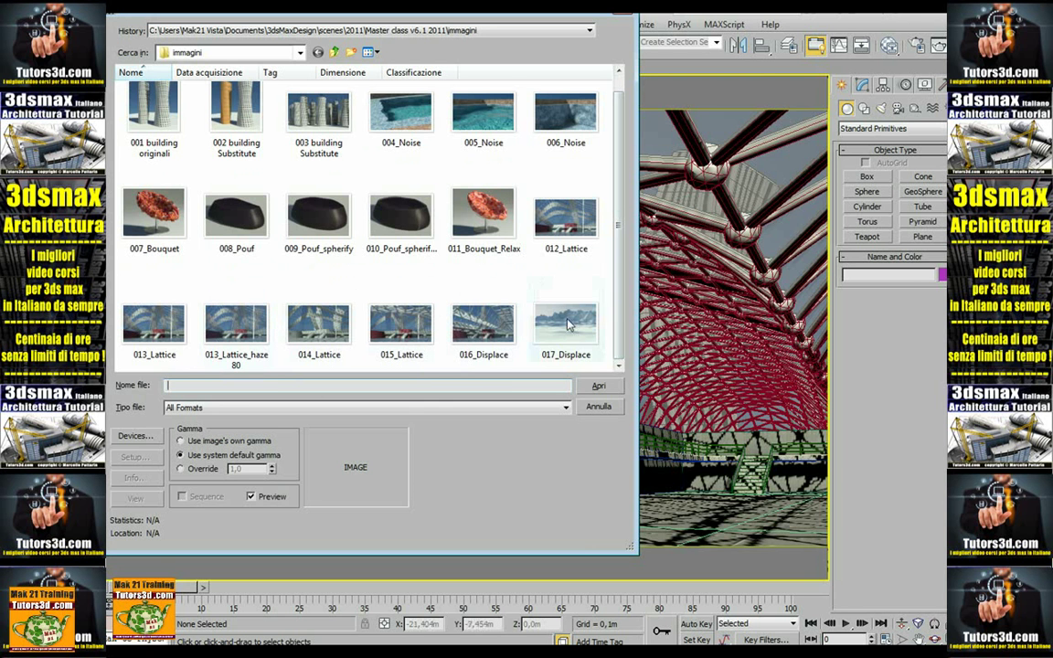
pyautogui.click(482, 324)
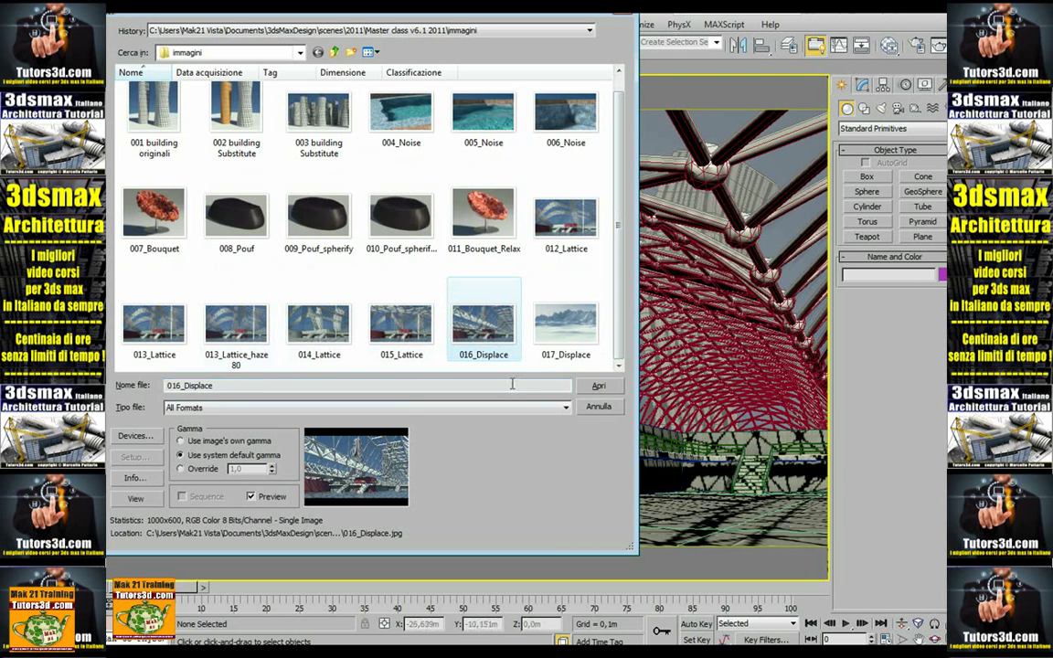
pyautogui.click(599, 386)
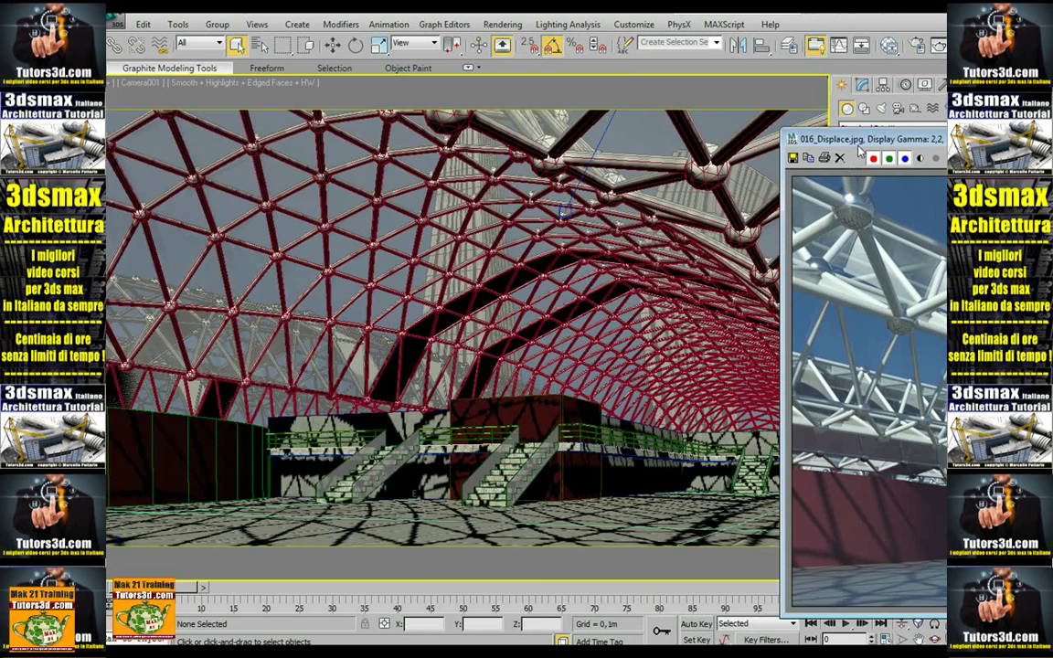
pyautogui.moveTo(827, 139); pyautogui.dragTo(152, 78)
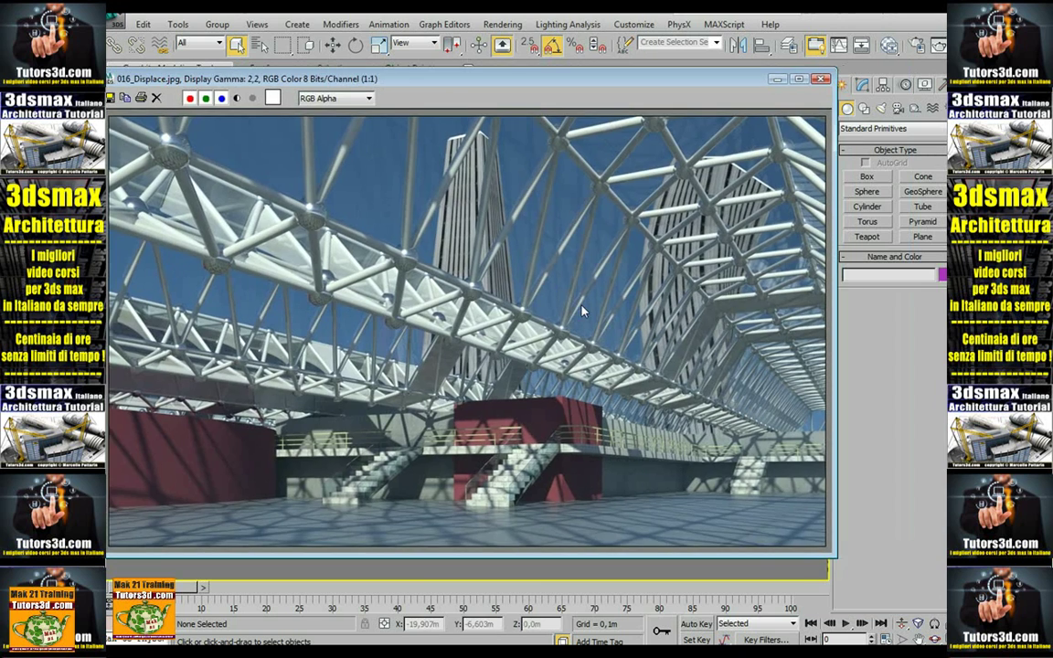
pyautogui.click(821, 79)
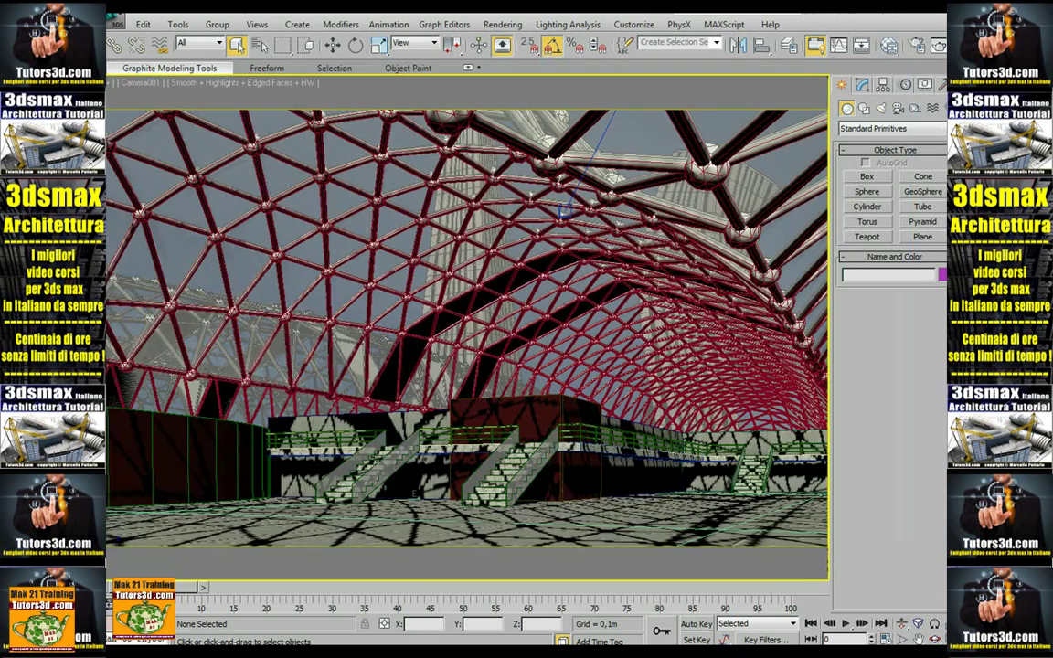
# Step: Open the mountain terrain scene adopting the file's unit scale, then open the Rendering menu
pyautogui.click(606, 405)
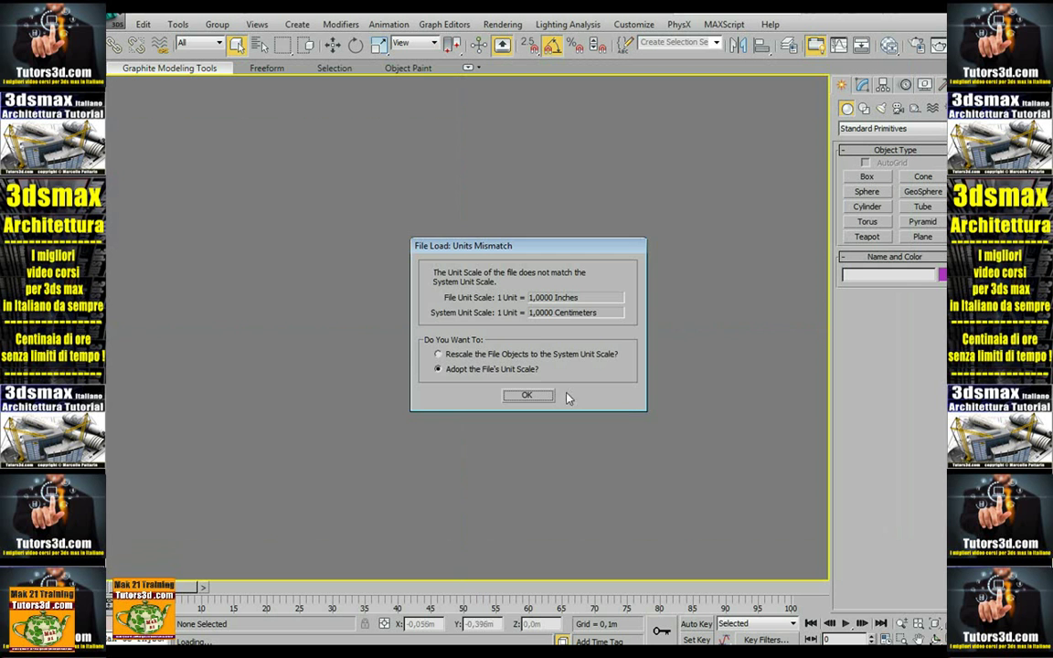
pyautogui.click(529, 395)
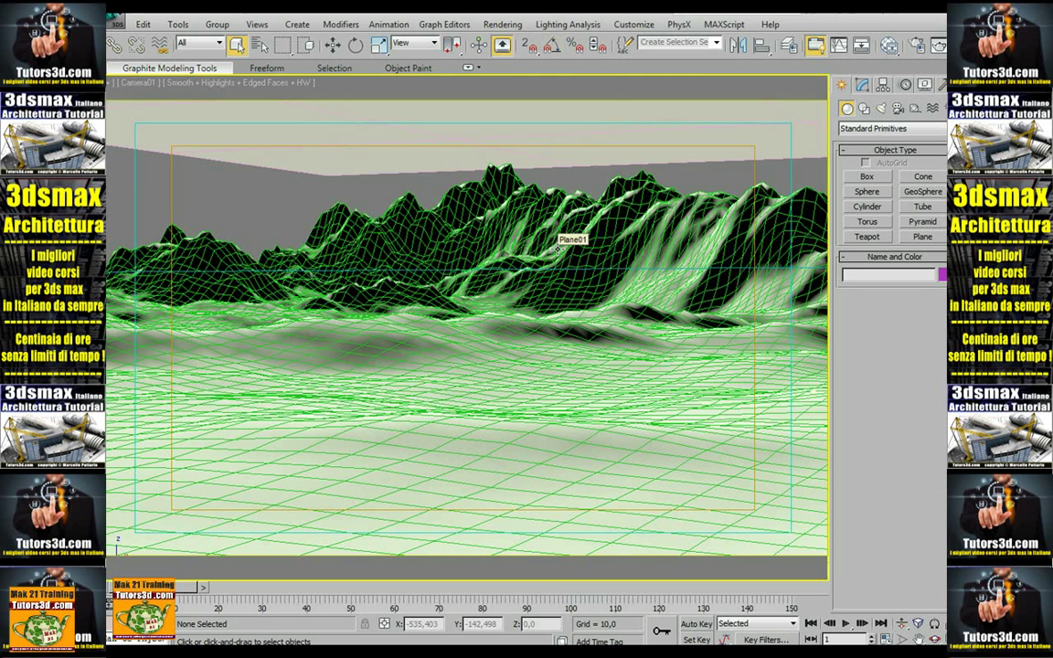
pyautogui.click(501, 25)
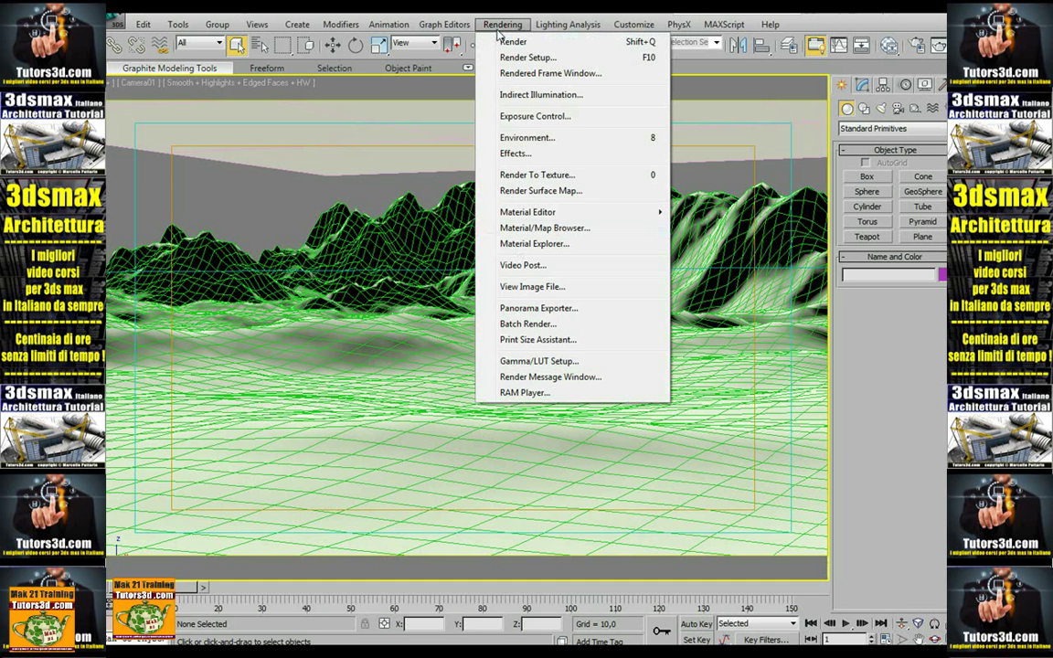
pyautogui.click(525, 291)
pyautogui.click(565, 340)
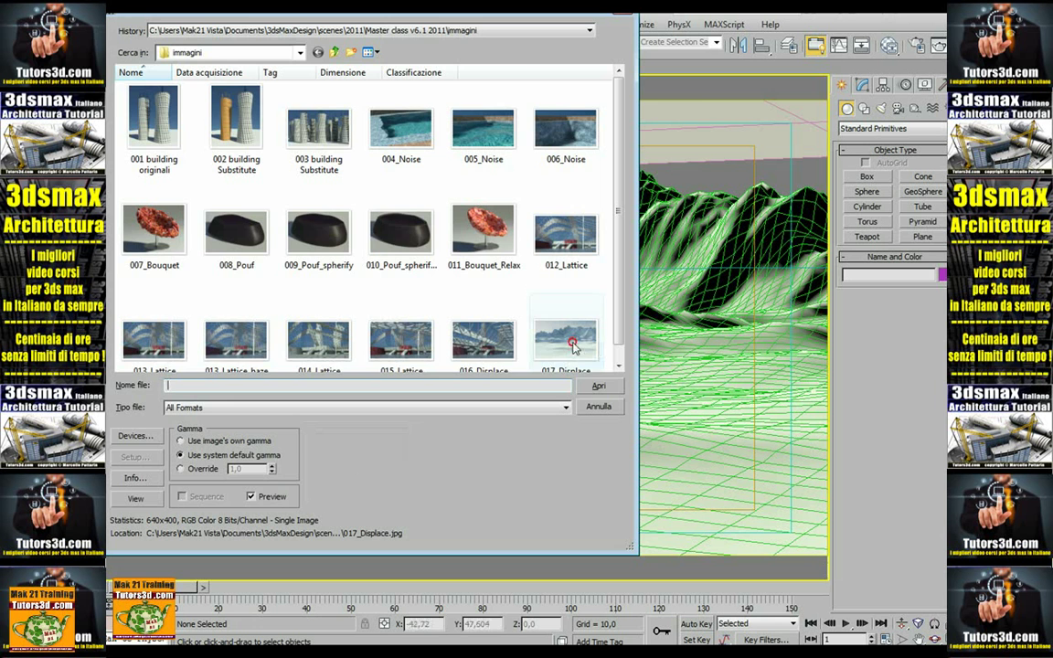
pyautogui.click(599, 386)
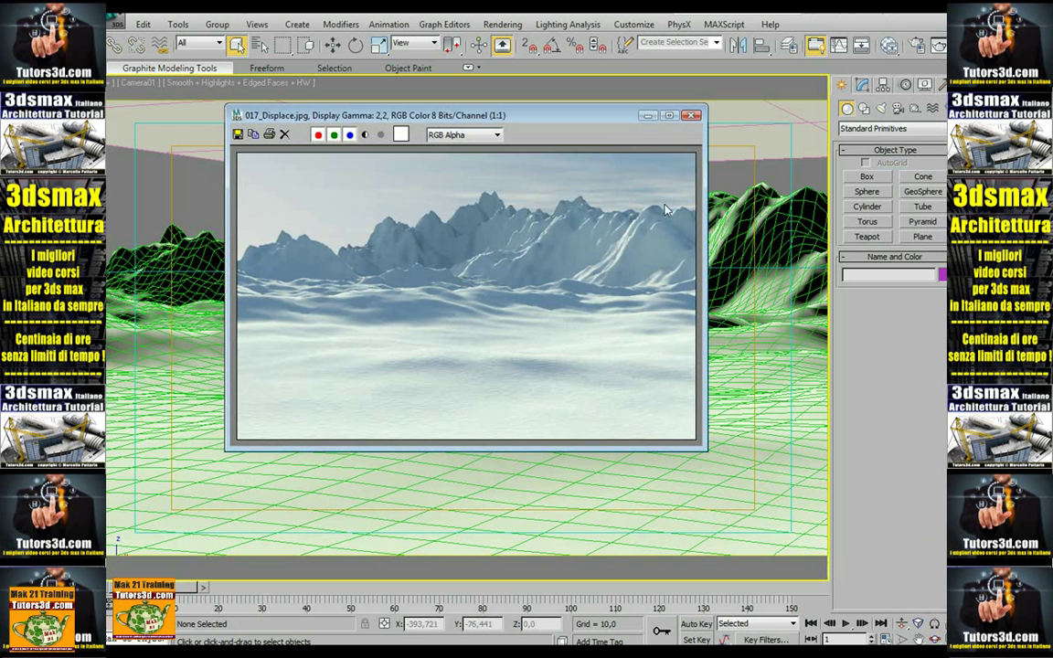
pyautogui.click(692, 117)
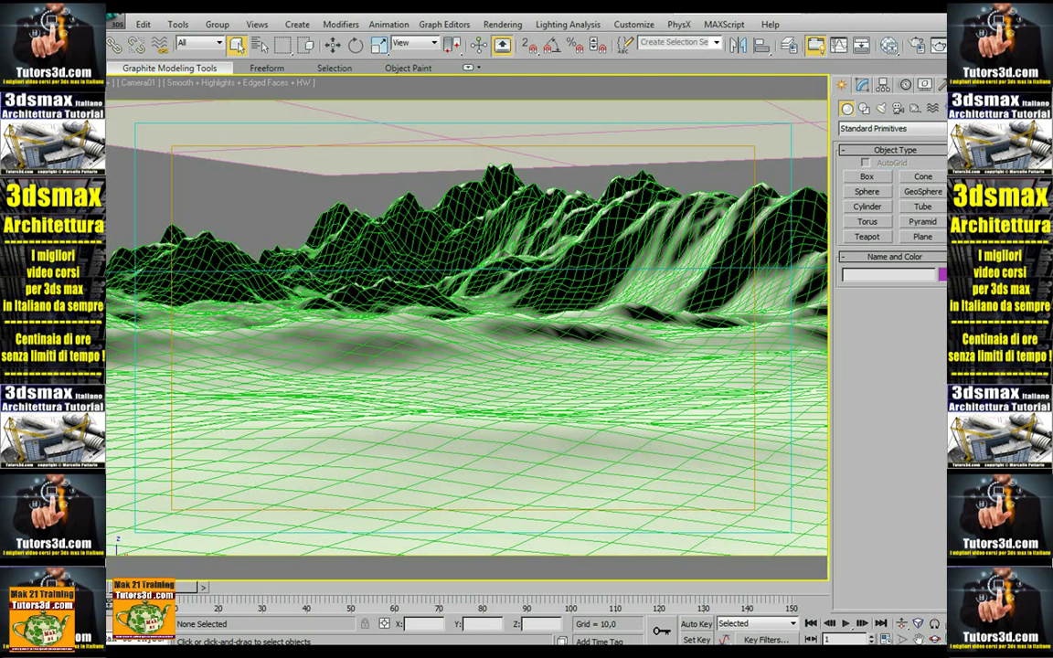
# Step: Cancel the stray drop and open the two-hands scene file instead
pyautogui.click(567, 461)
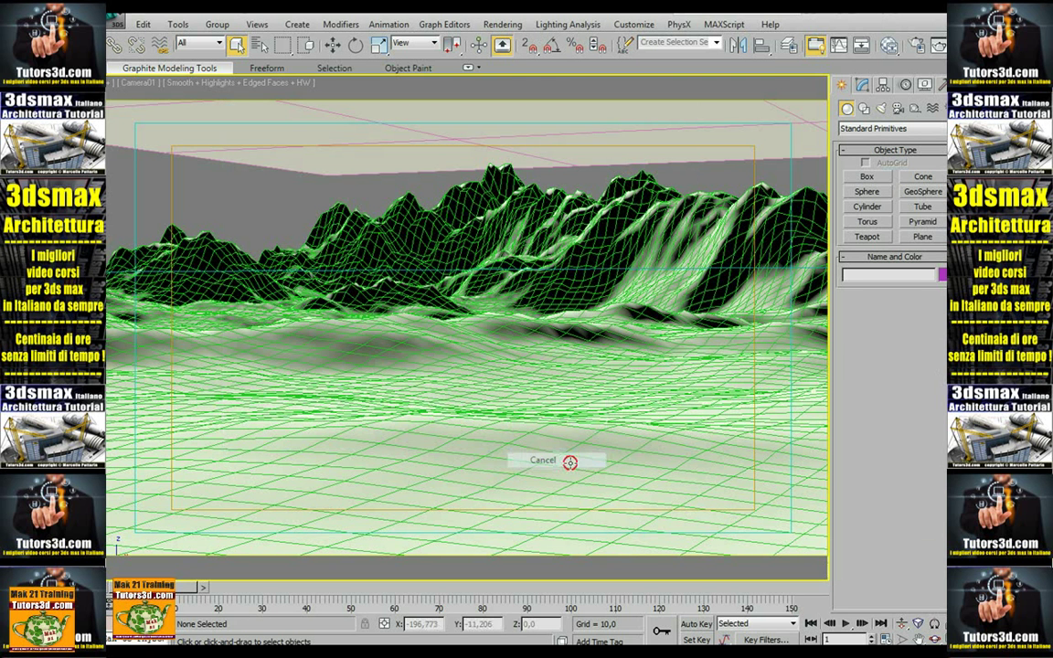
pyautogui.moveTo(570, 462); pyautogui.dragTo(446, 349)
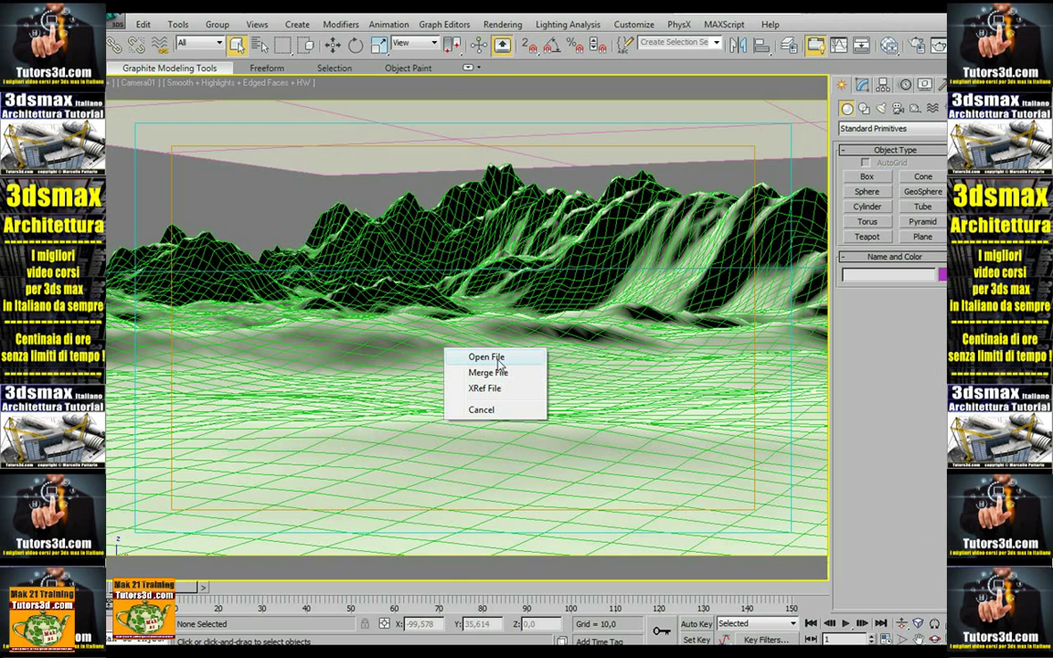
pyautogui.click(493, 358)
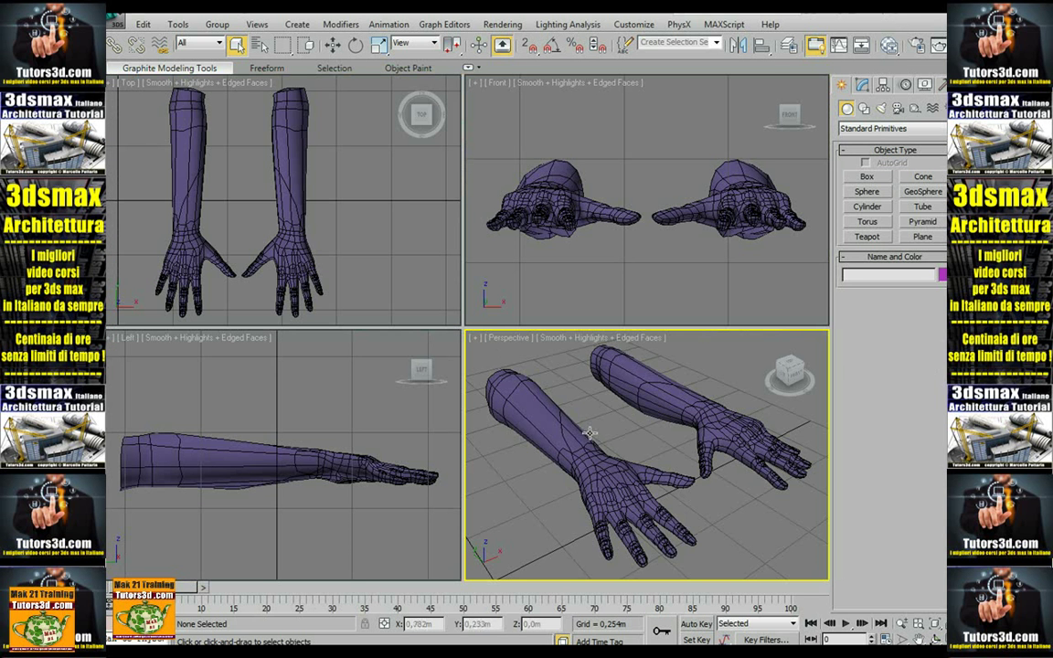
# Step: Maximize Perspective with Alt+W, restore the four-view layout, then drop in the next scene file
pyautogui.hotkey('alt', 'w')
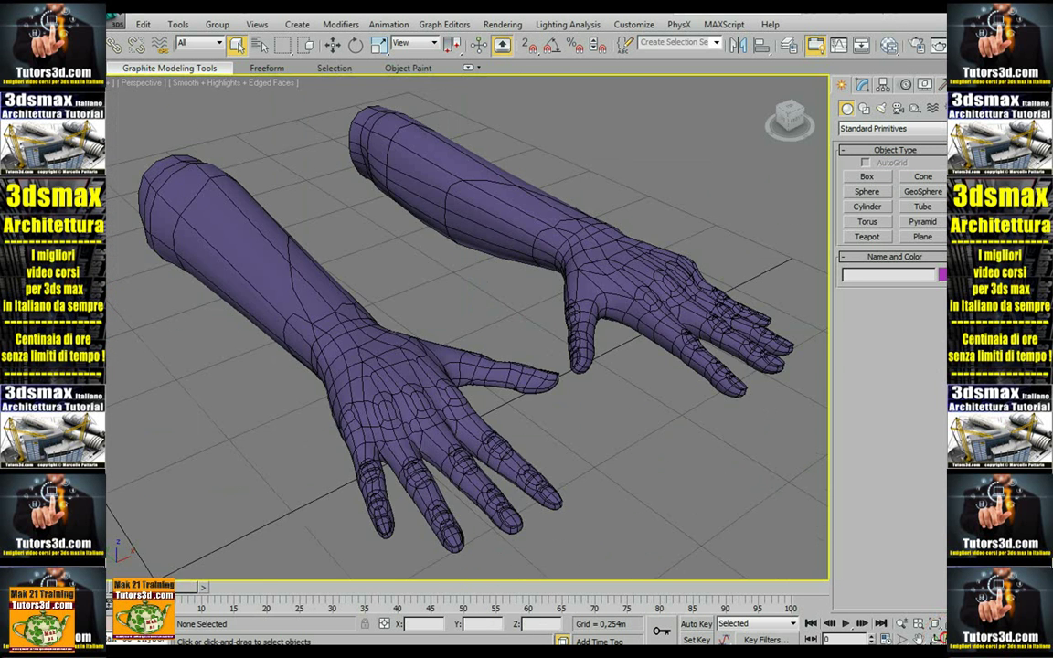
pyautogui.hotkey('alt', 'w')
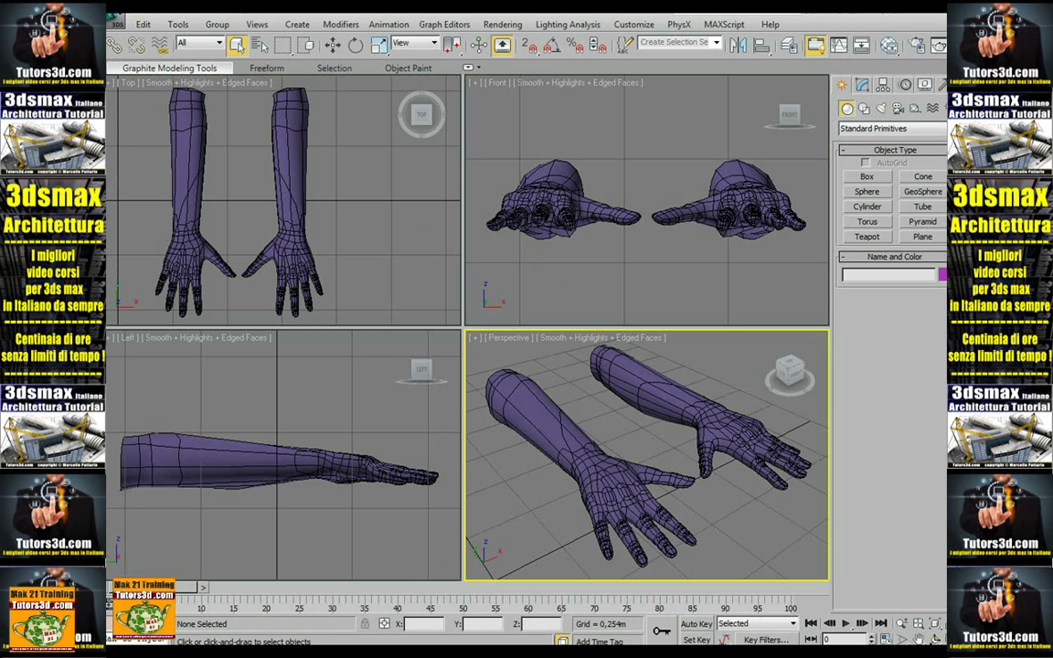
pyautogui.moveTo(727, 440); pyautogui.dragTo(634, 478)
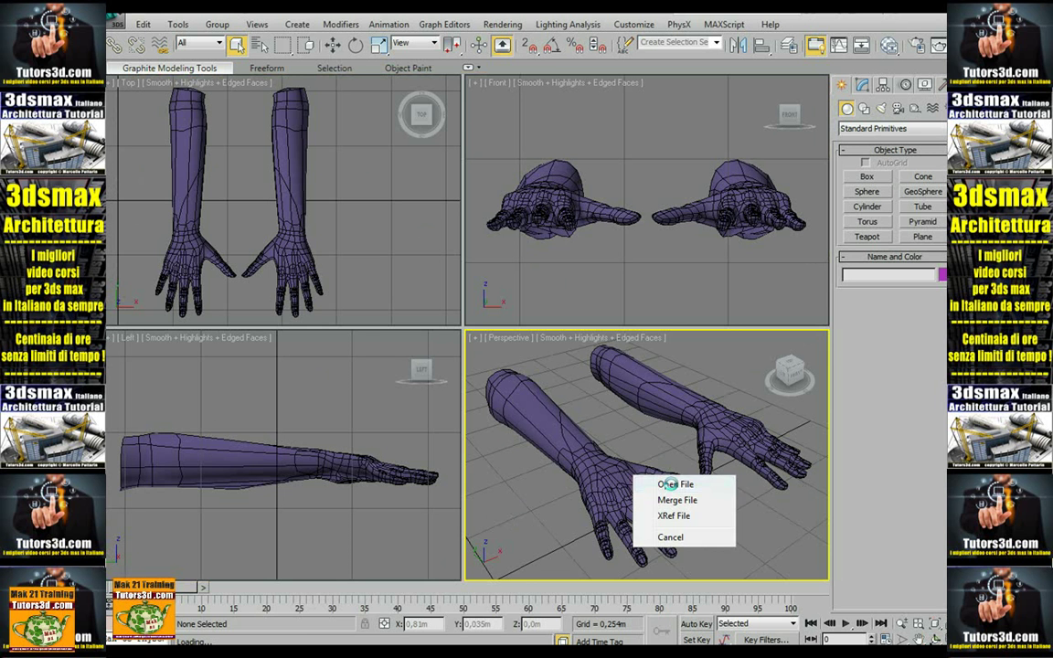
# Step: Open the dropped lattice scene, accepting the unit scale in Units Mismatch
pyautogui.click(668, 485)
pyautogui.click(534, 395)
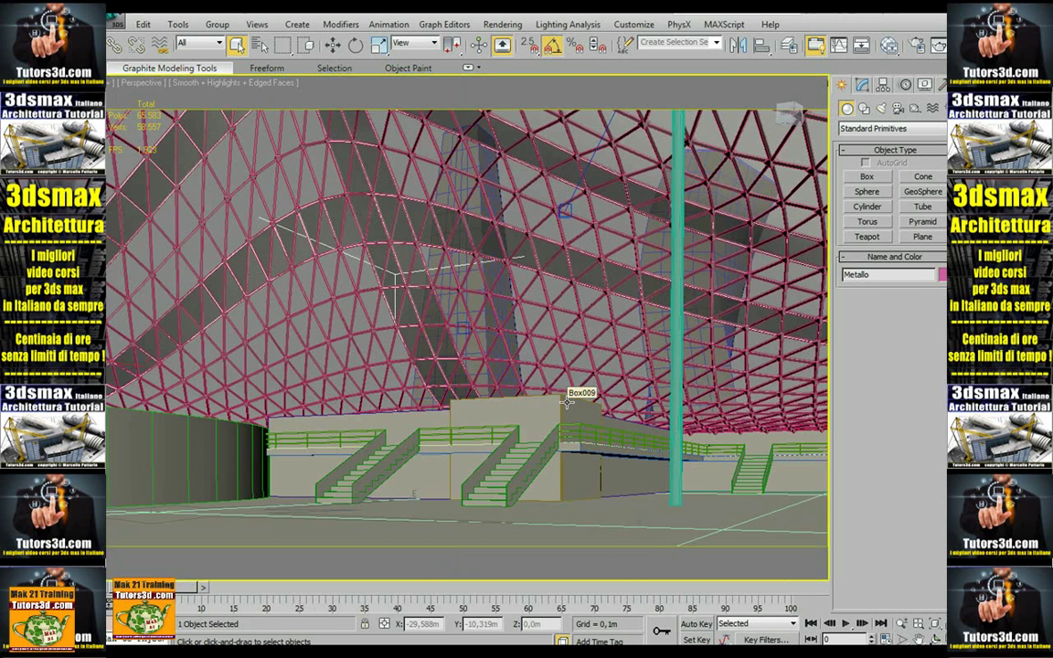
# Step: Open the 013_Lattice render through View Image File and move it over the viewport
pyautogui.click(503, 24)
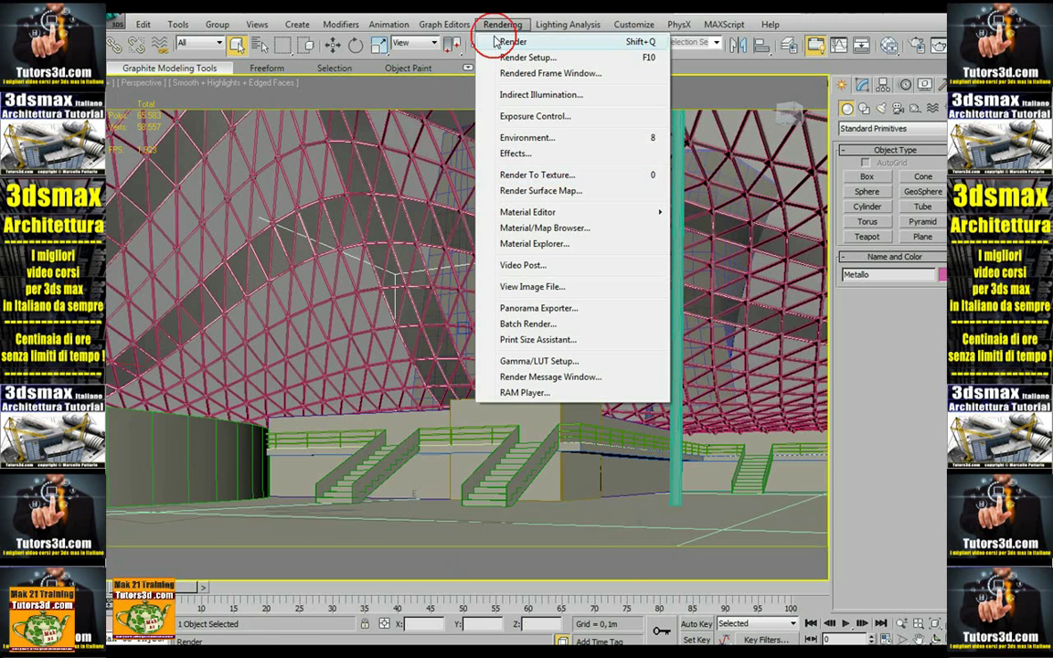
pyautogui.click(483, 286)
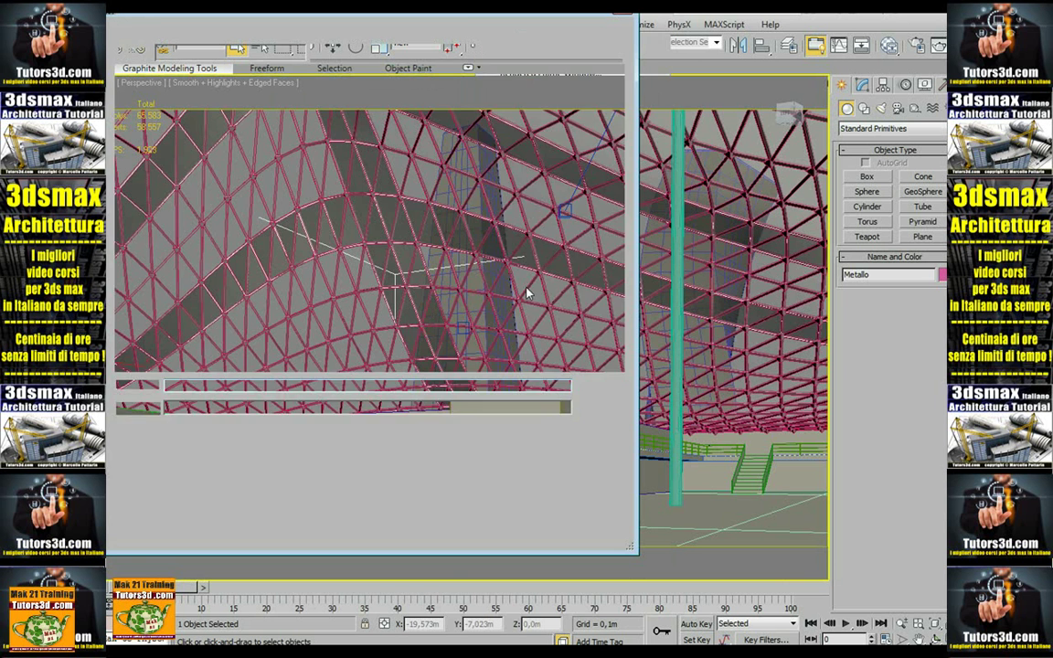
pyautogui.click(598, 386)
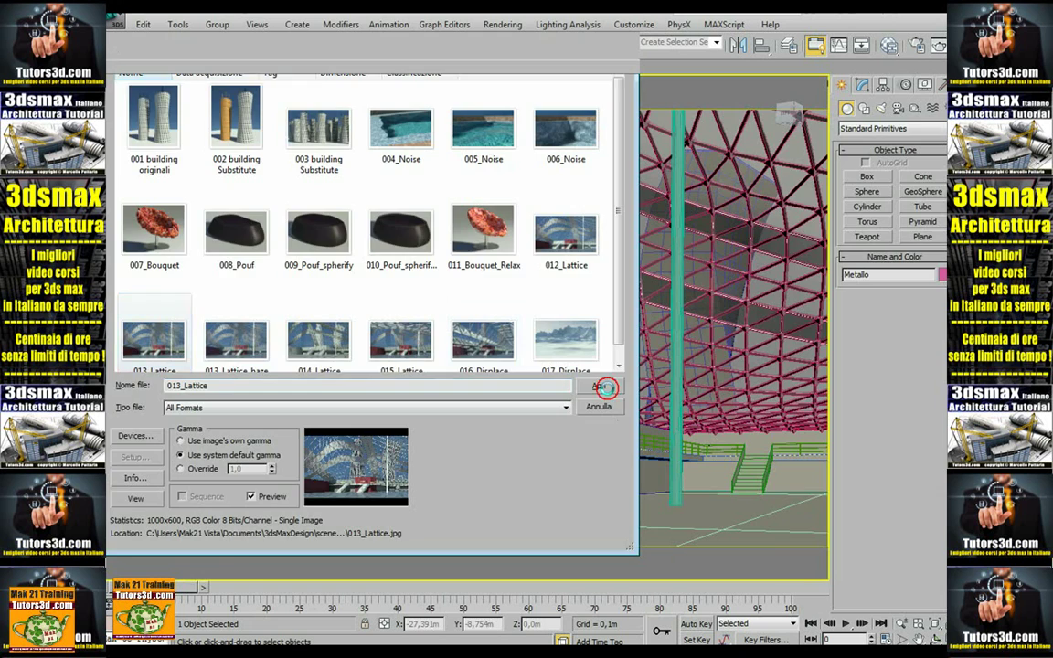
pyautogui.moveTo(834, 133); pyautogui.dragTo(172, 93)
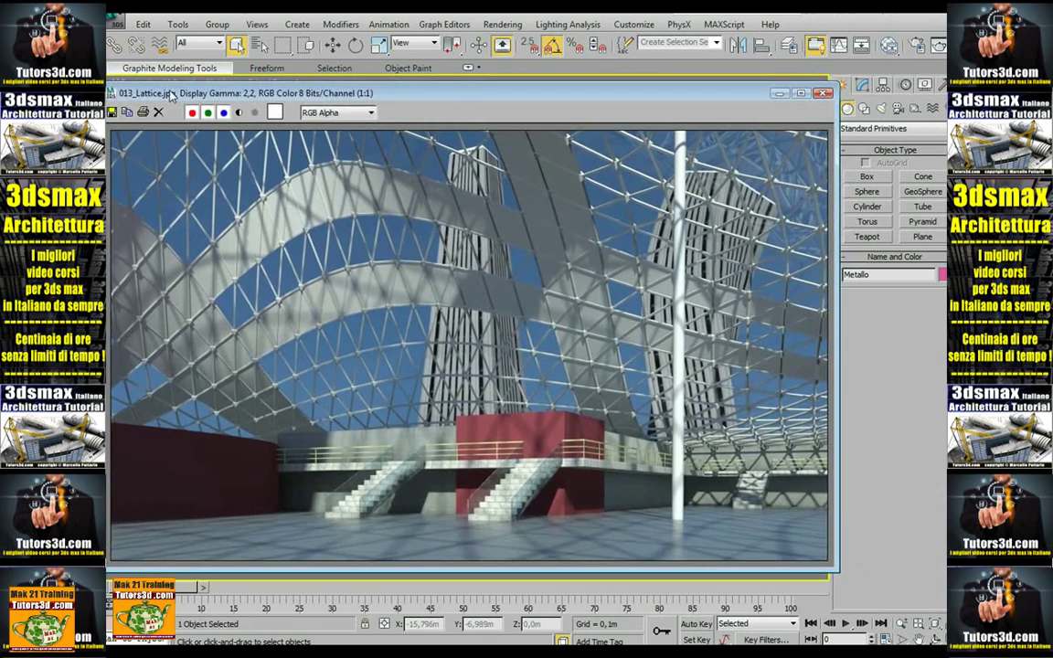